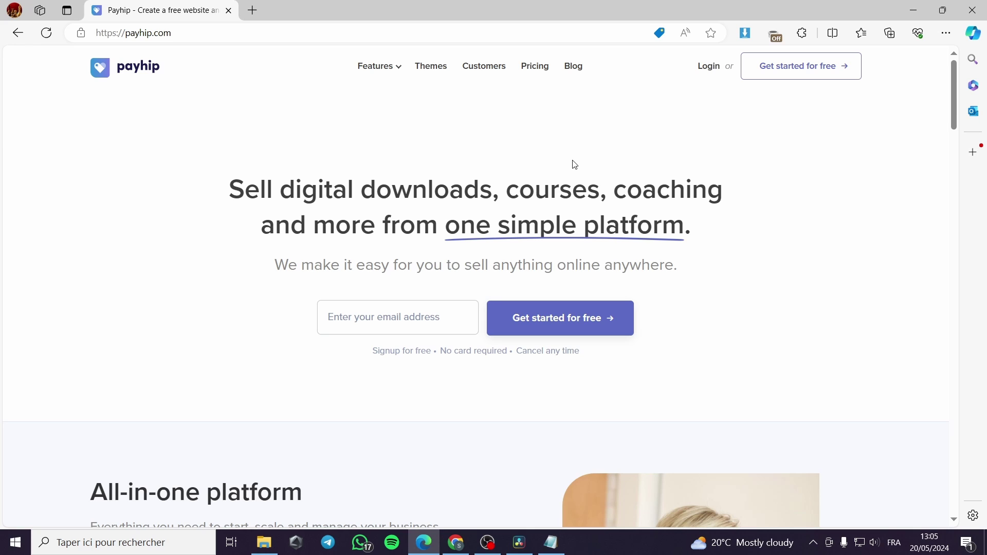
Browse the Payhip landing page, selecting text in the Coaching description
{"action": "scroll", "coordinate": [806, 191], "scroll_direction": "down", "scroll_amount": 2}
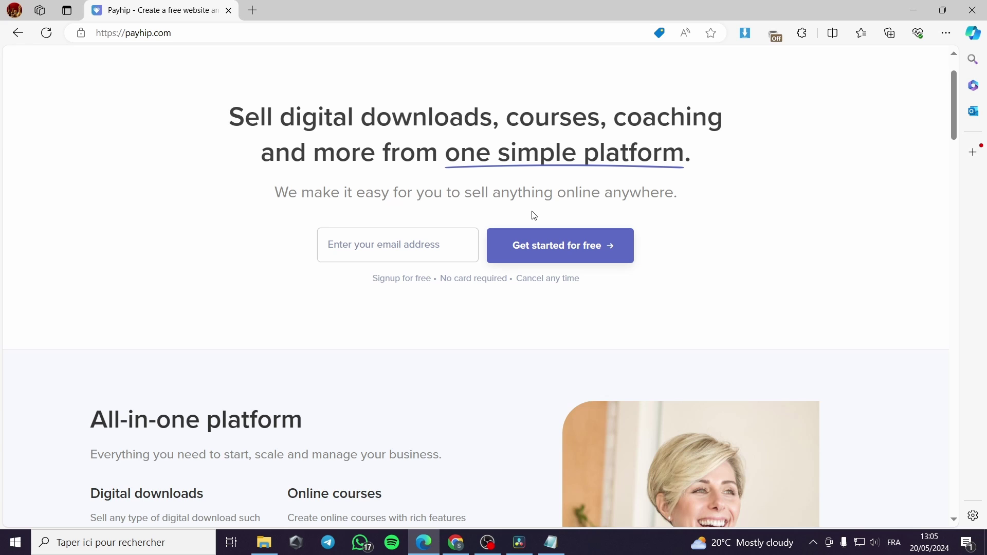
{"action": "scroll", "coordinate": [535, 215], "scroll_direction": "down", "scroll_amount": 3}
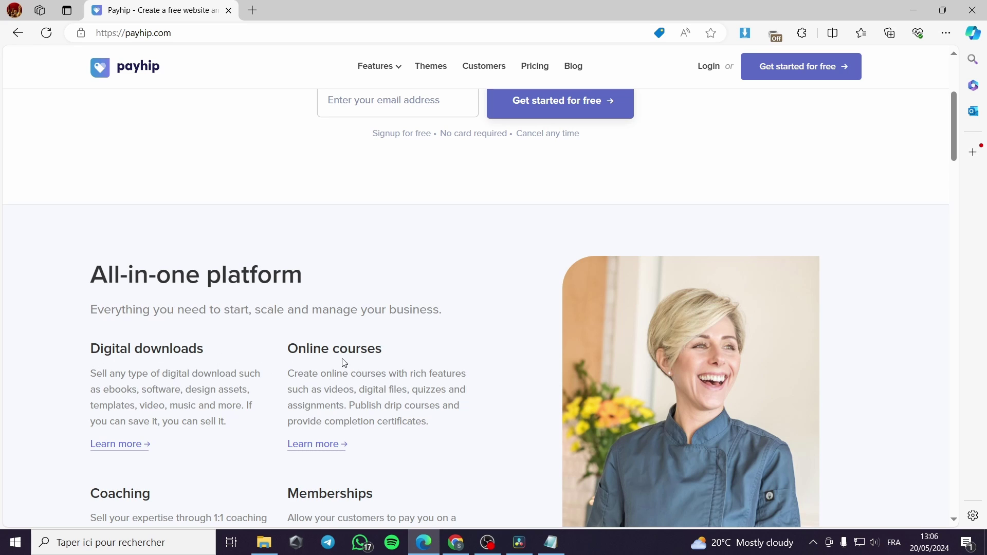
{"action": "scroll", "coordinate": [344, 363], "scroll_direction": "down", "scroll_amount": 2}
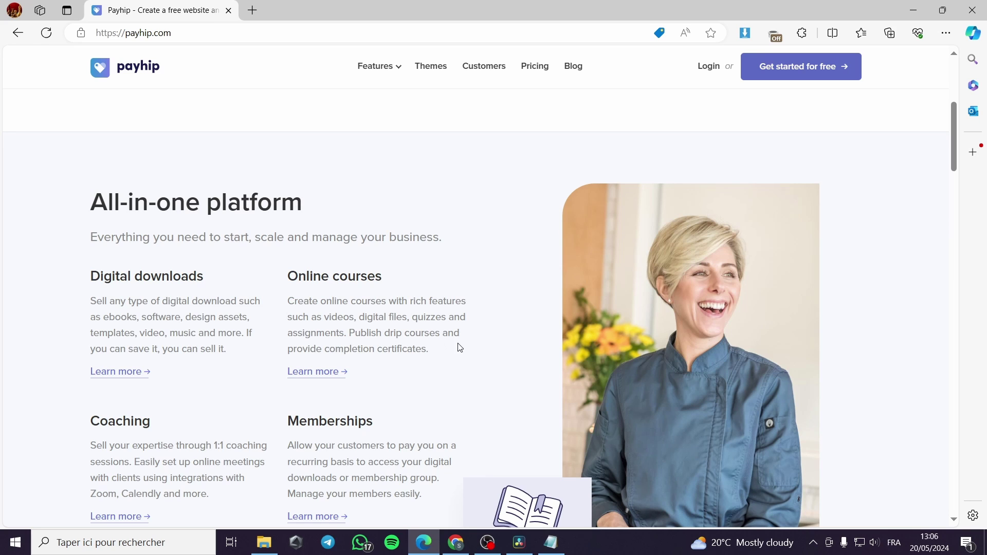
{"action": "scroll", "coordinate": [431, 351], "scroll_direction": "down", "scroll_amount": 1}
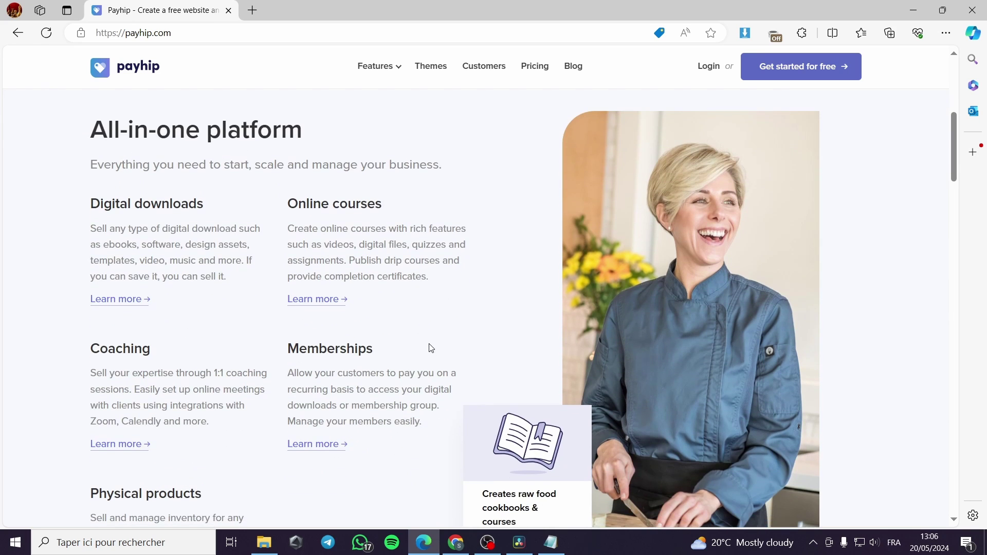
{"action": "scroll", "coordinate": [431, 343], "scroll_direction": "down", "scroll_amount": 1}
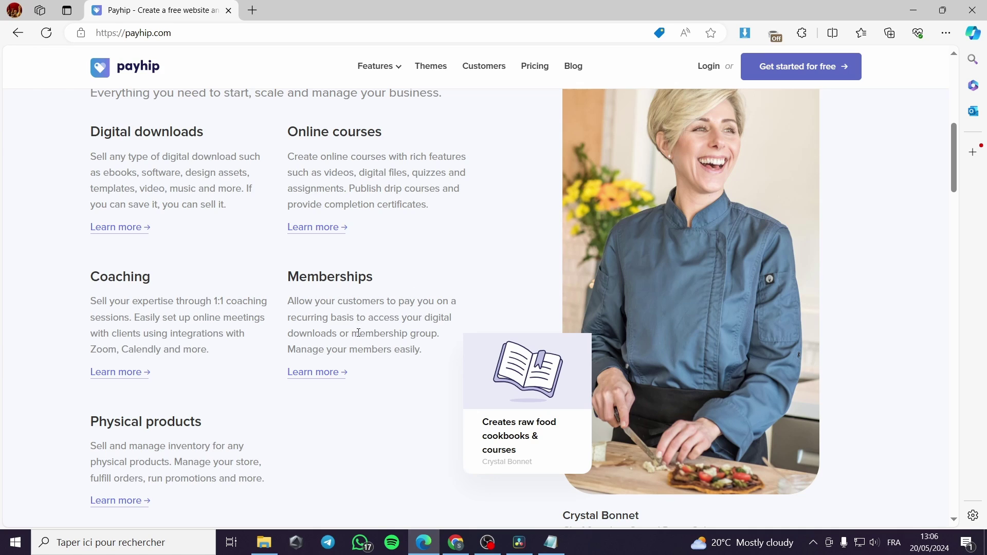
{"action": "triple_click", "coordinate": [368, 278]}
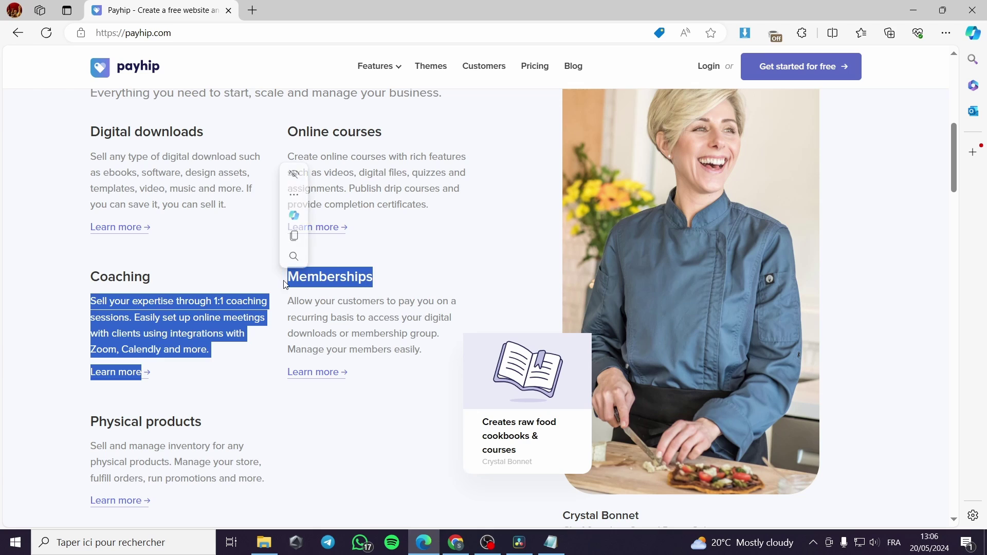
{"action": "left_click", "coordinate": [193, 286]}
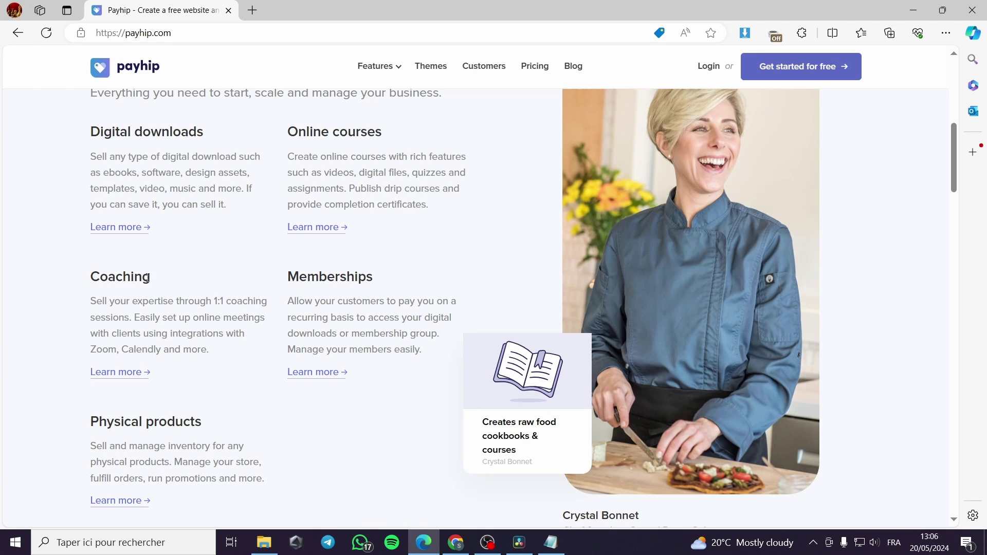
{"action": "double_click", "coordinate": [121, 278]}
{"action": "left_click", "coordinate": [190, 288]}
{"action": "scroll", "coordinate": [463, 231], "scroll_direction": "up", "scroll_amount": 8}
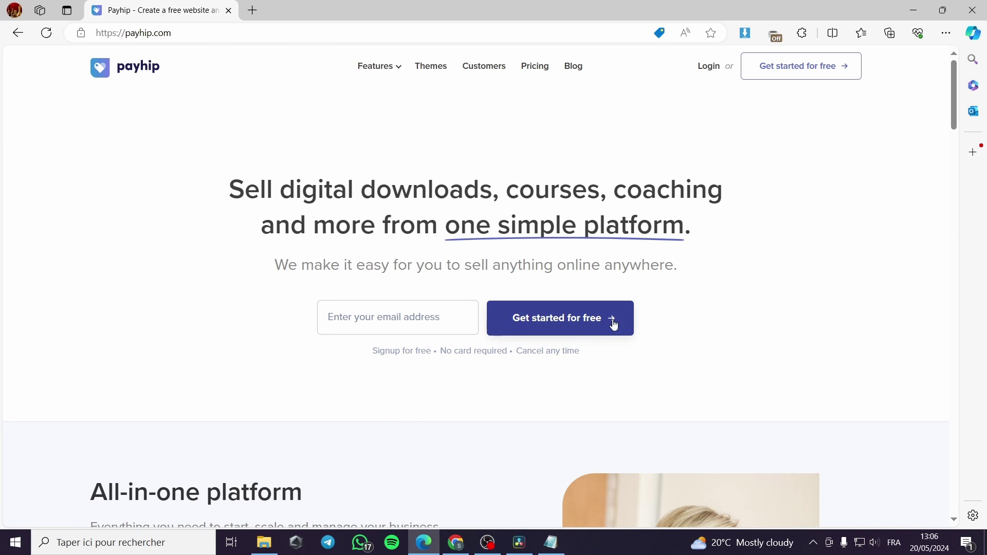
Autofill the saved e-mail address and start the free signup
{"action": "left_click", "coordinate": [393, 320]}
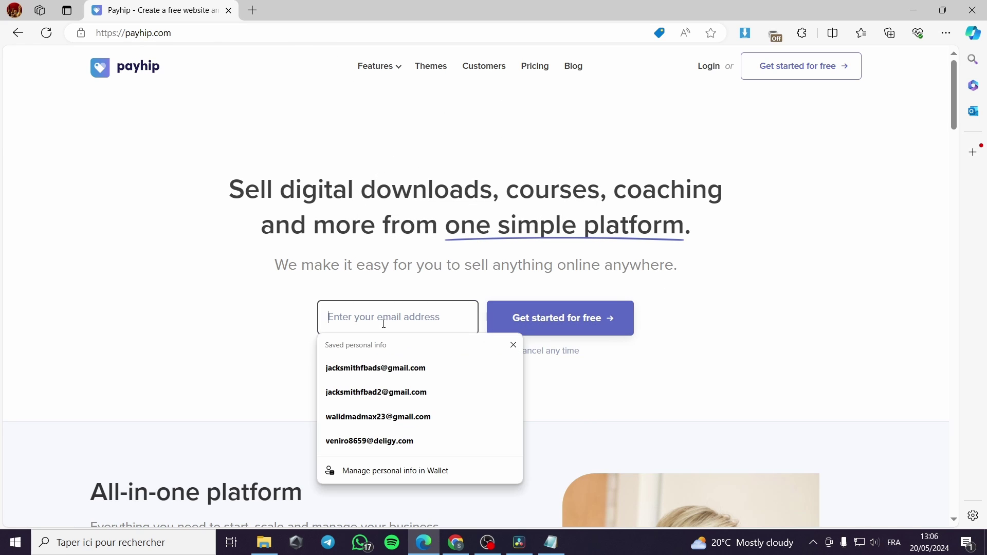
{"action": "left_click", "coordinate": [405, 369]}
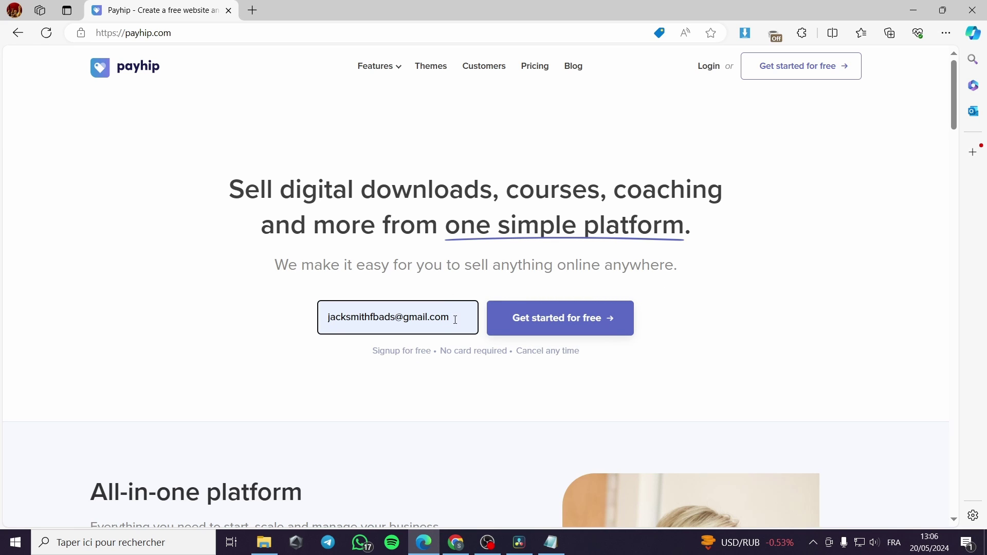
{"action": "left_click", "coordinate": [553, 328]}
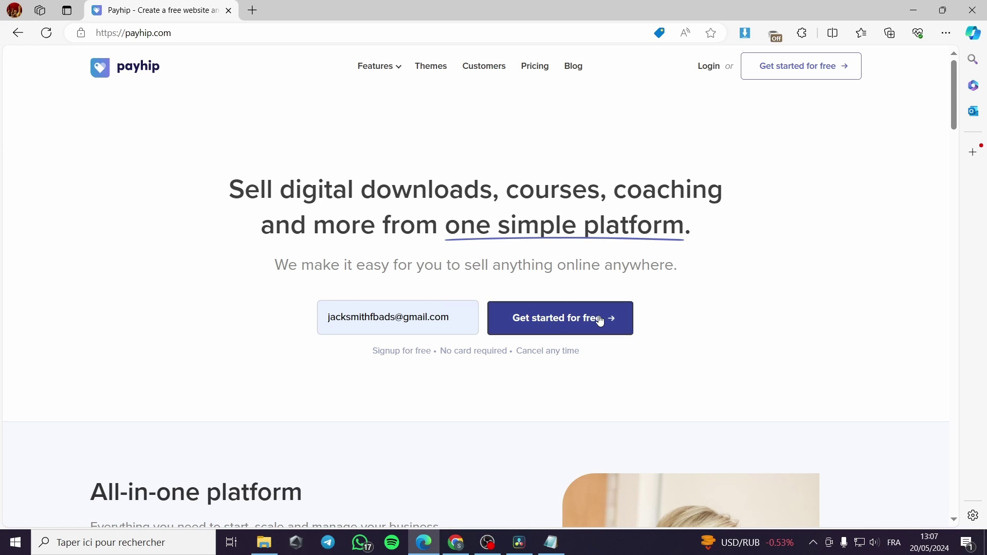
Fill in first and last name from saved info, enter a password, and create the account
{"action": "left_click", "coordinate": [434, 266]}
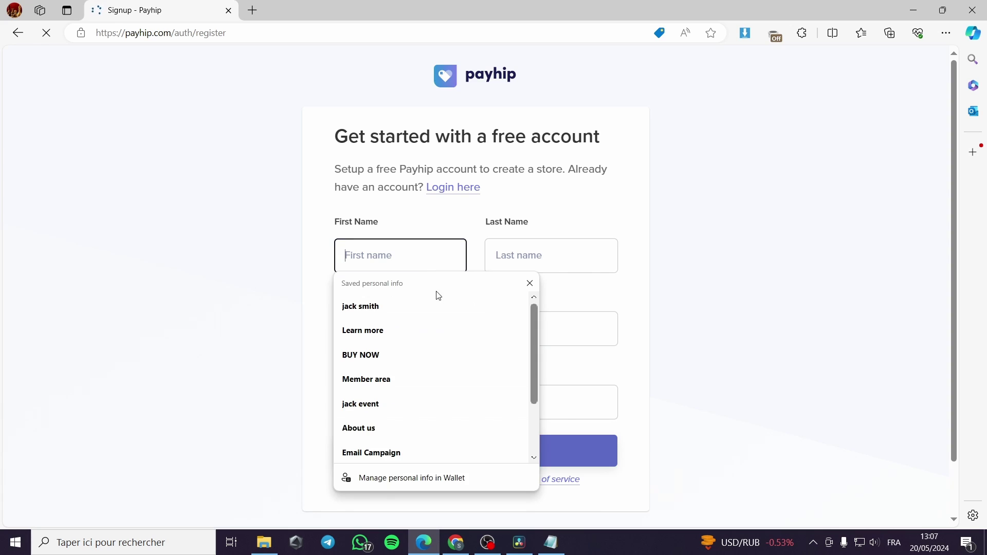
{"action": "left_click", "coordinate": [425, 311]}
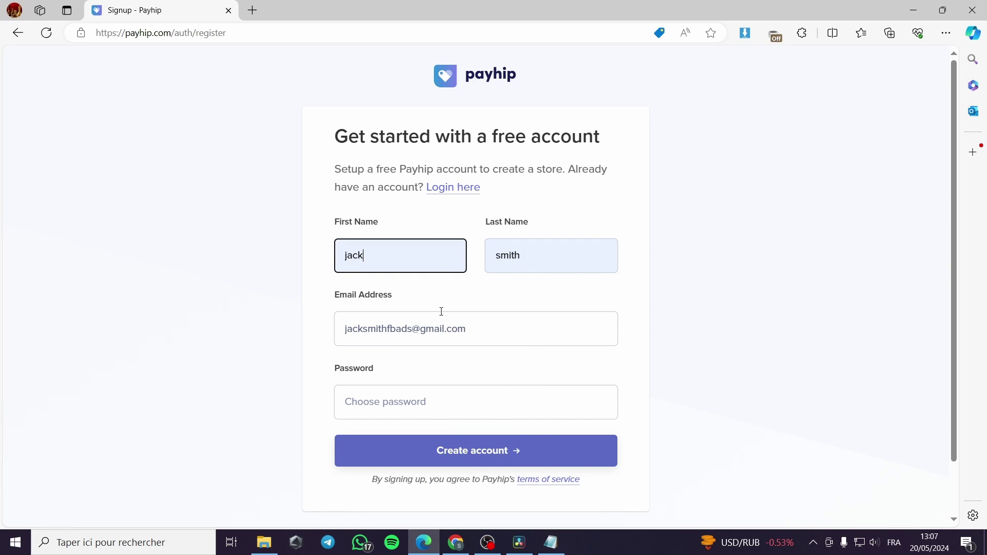
{"action": "left_click", "coordinate": [447, 411]}
{"action": "type", "text": "••"}
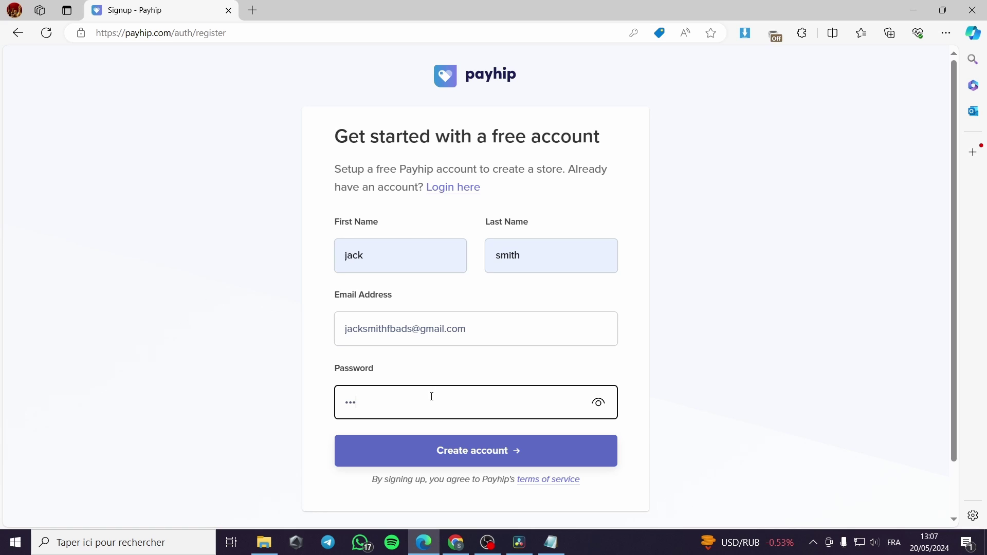
{"action": "key", "text": "BackSpace"}
{"action": "key", "text": "BackSpace"}
{"action": "key", "text": "BackSpace"}
{"action": "type", "text": "••"}
{"action": "left_click", "coordinate": [477, 451]}
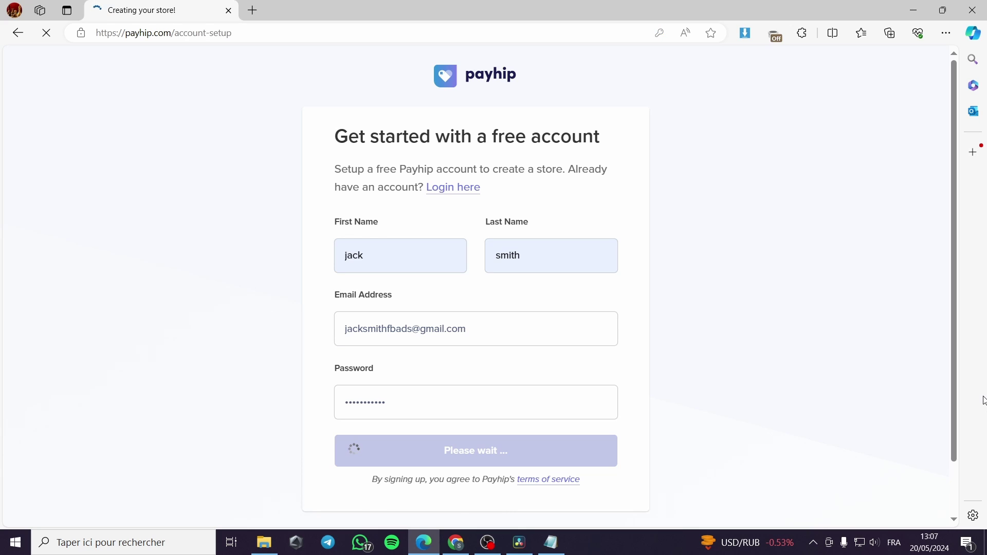
Name the store 'Jacksmithclothings', keep the suggested username, and go to the dashboard
{"action": "left_click", "coordinate": [669, 192]}
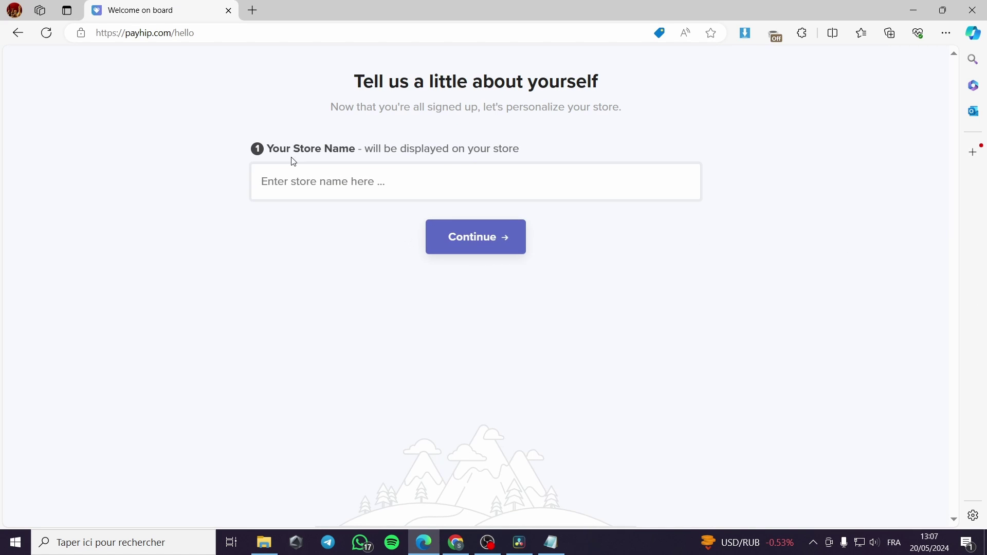
{"action": "left_click", "coordinate": [348, 170]}
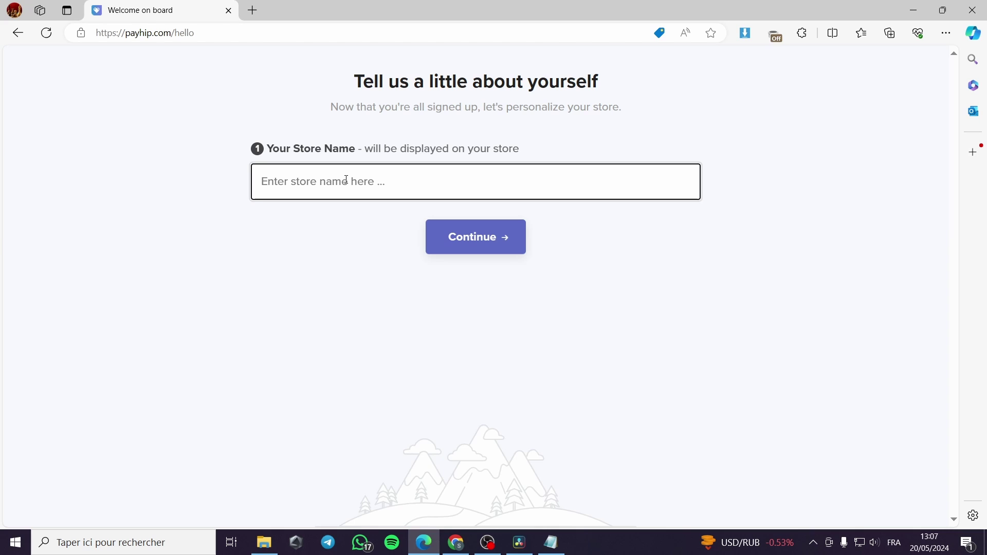
{"action": "type", "text": "Jacksm"}
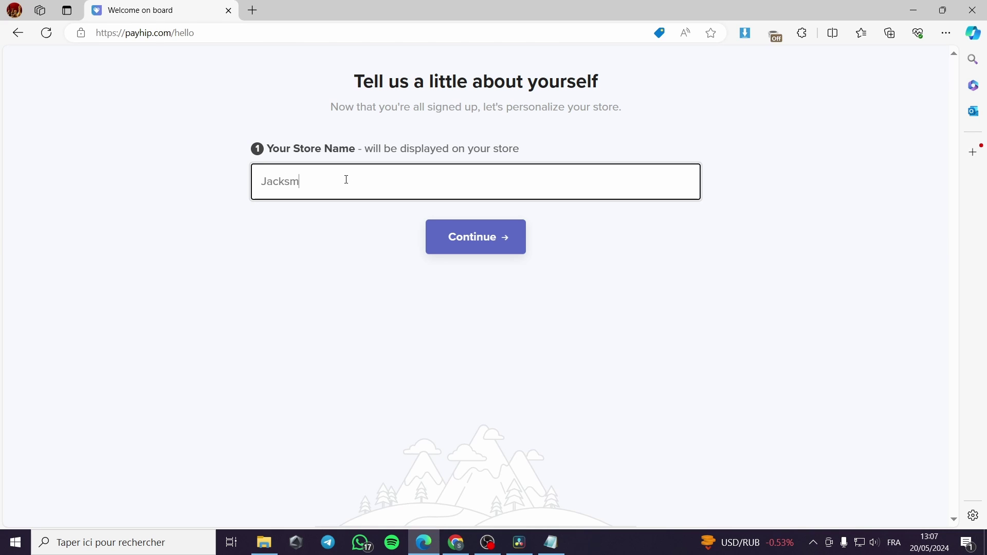
{"action": "type", "text": "ithclothings"}
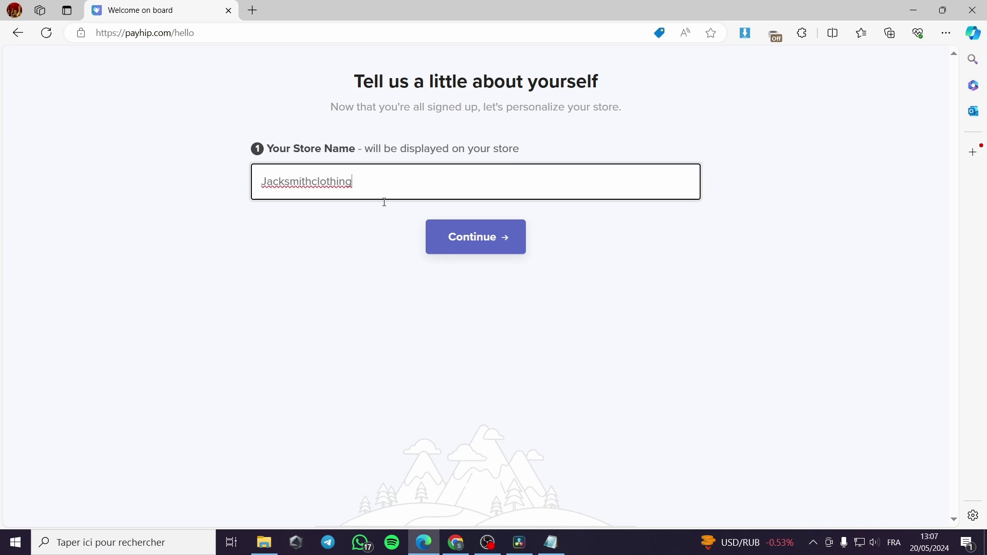
{"action": "left_click", "coordinate": [460, 234]}
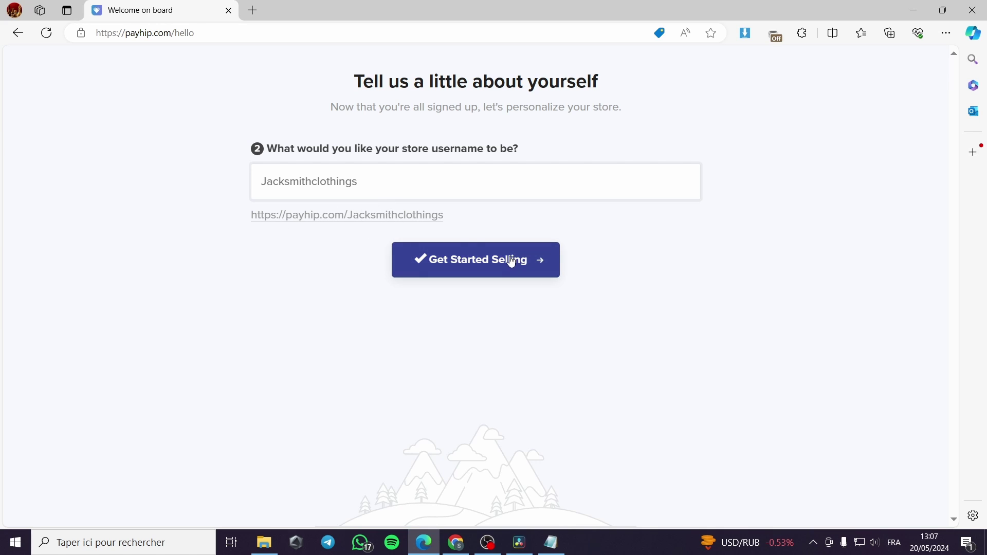
{"action": "left_click", "coordinate": [497, 267]}
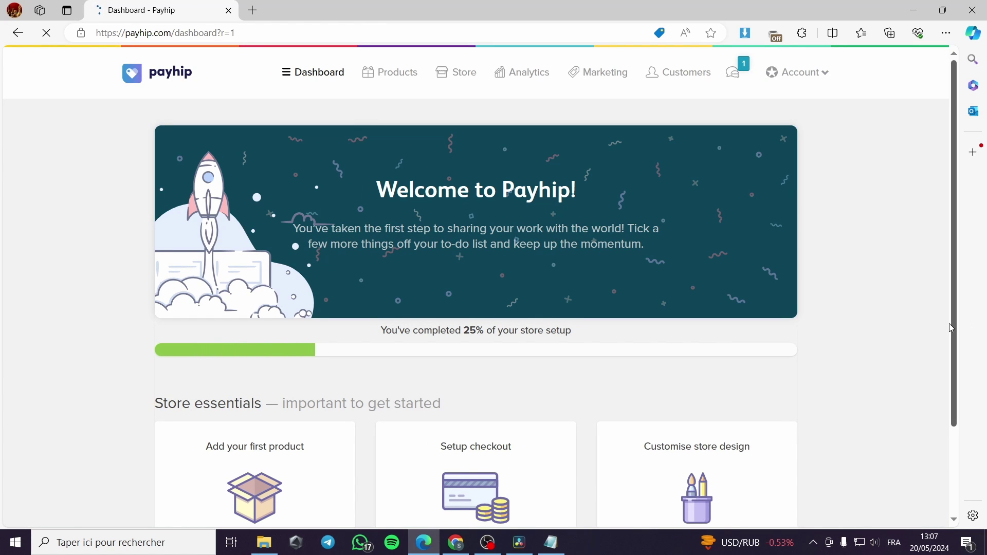
Go to the design editor via the dashboard's Customise store design card
{"action": "scroll", "coordinate": [951, 327], "scroll_direction": "down", "scroll_amount": 3}
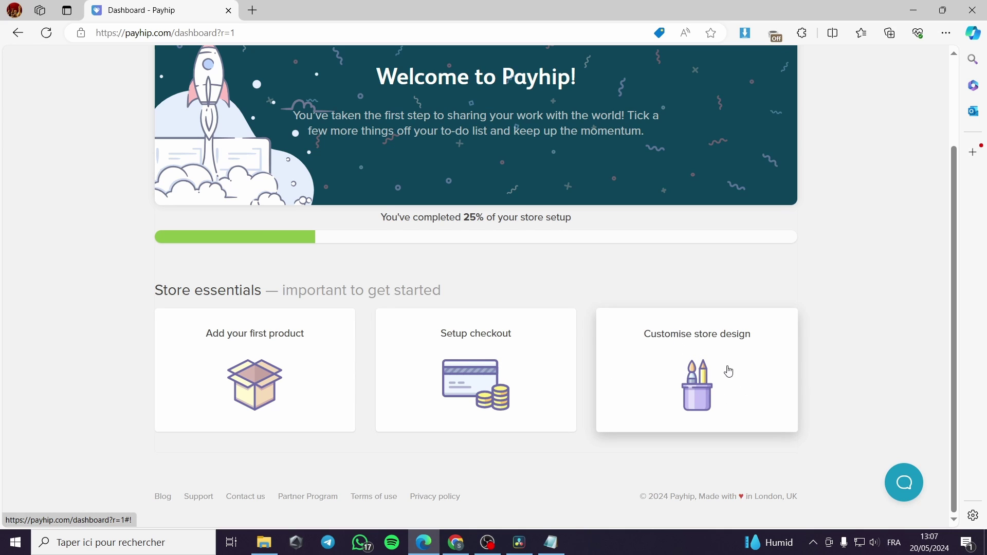
{"action": "scroll", "coordinate": [727, 370], "scroll_direction": "up", "scroll_amount": 2}
{"action": "scroll", "coordinate": [728, 371], "scroll_direction": "down", "scroll_amount": 1}
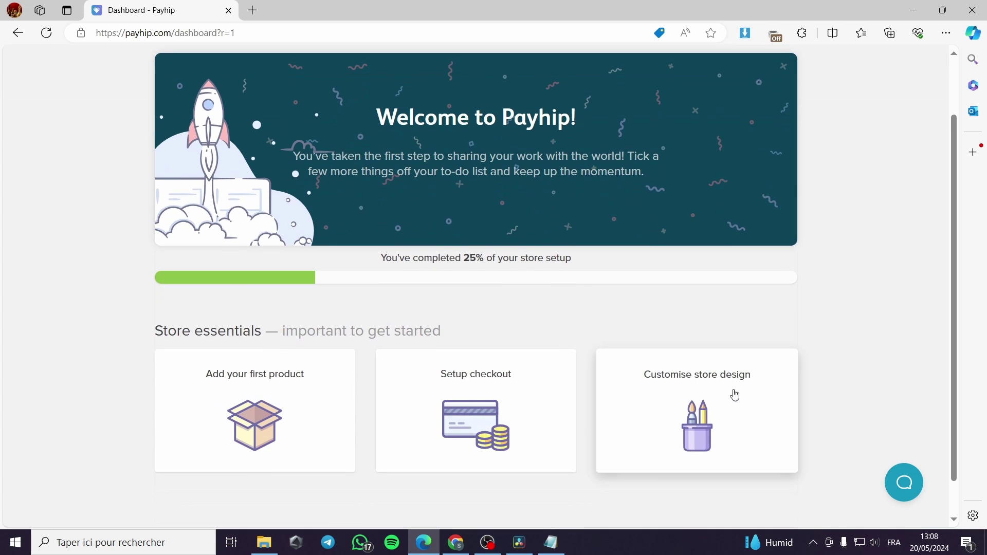
{"action": "left_click", "coordinate": [729, 387]}
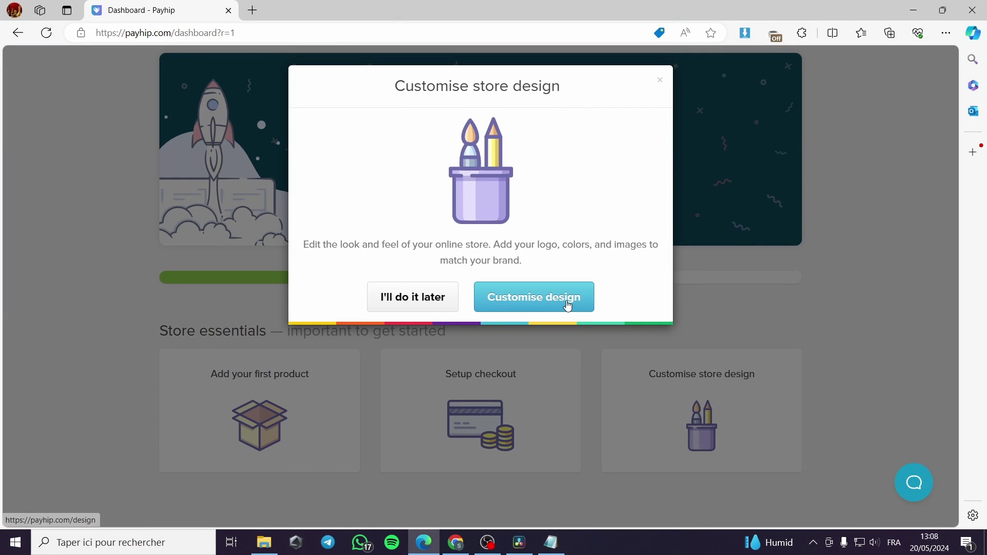
{"action": "left_click", "coordinate": [527, 305]}
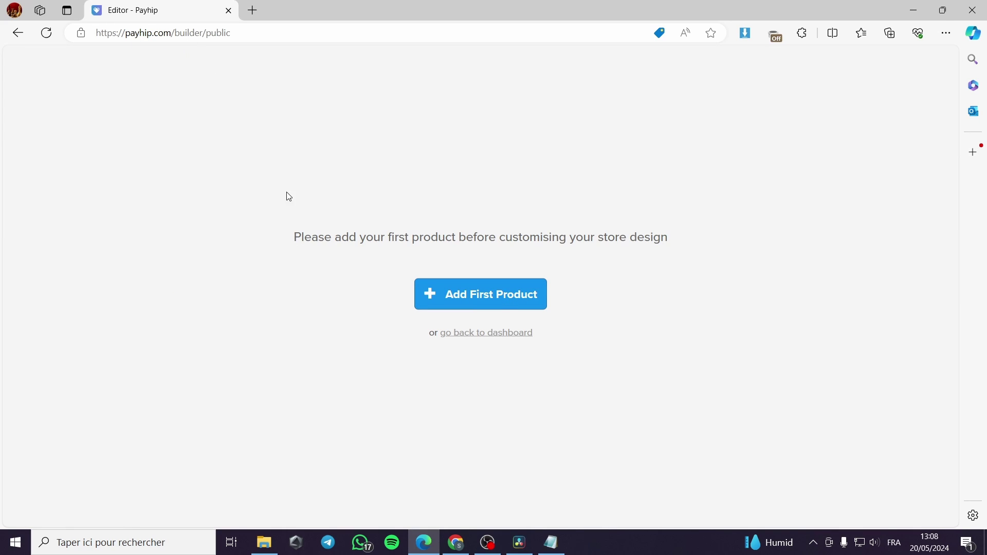
Add a new physical product titled 'Sweater'
{"action": "left_click", "coordinate": [513, 297]}
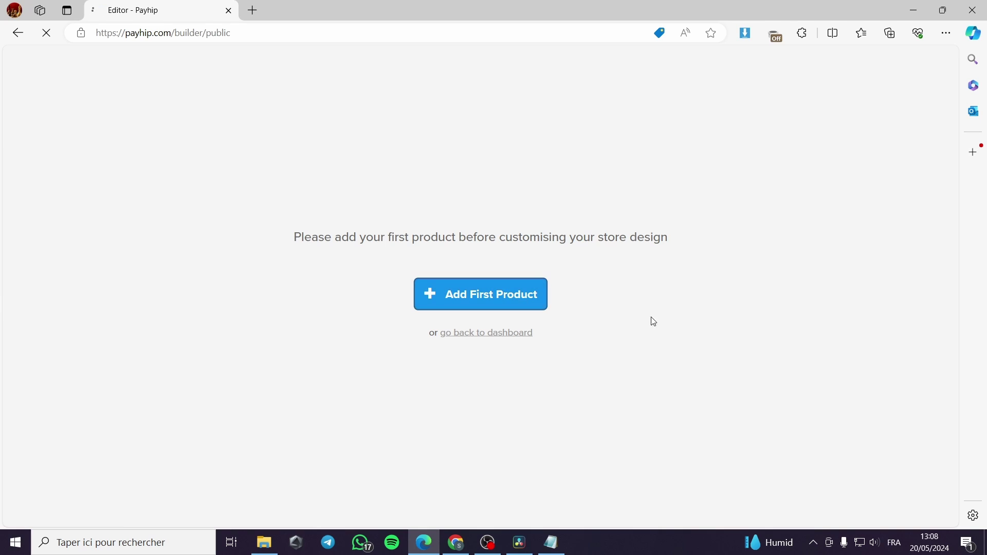
{"action": "scroll", "coordinate": [825, 309], "scroll_direction": "down", "scroll_amount": 3}
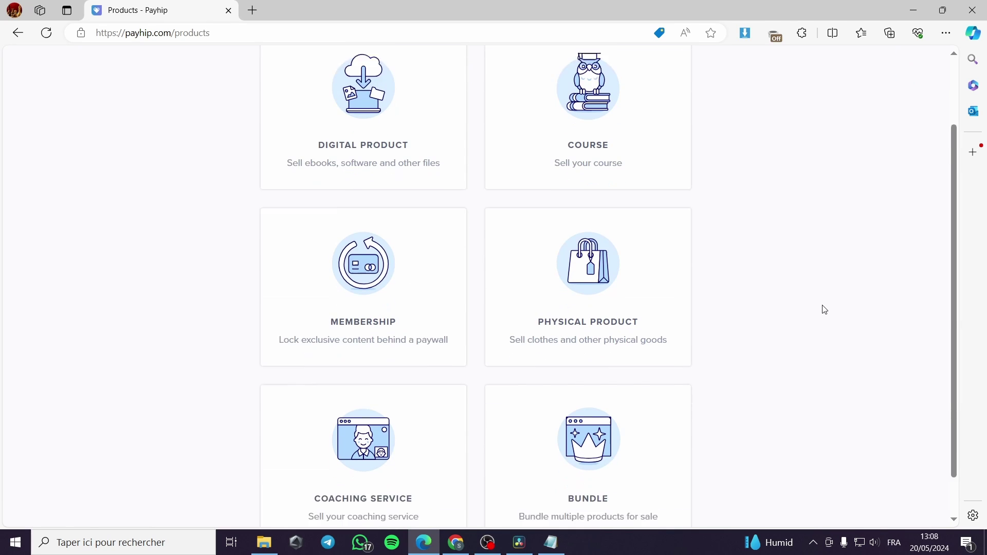
{"action": "left_click", "coordinate": [579, 247]}
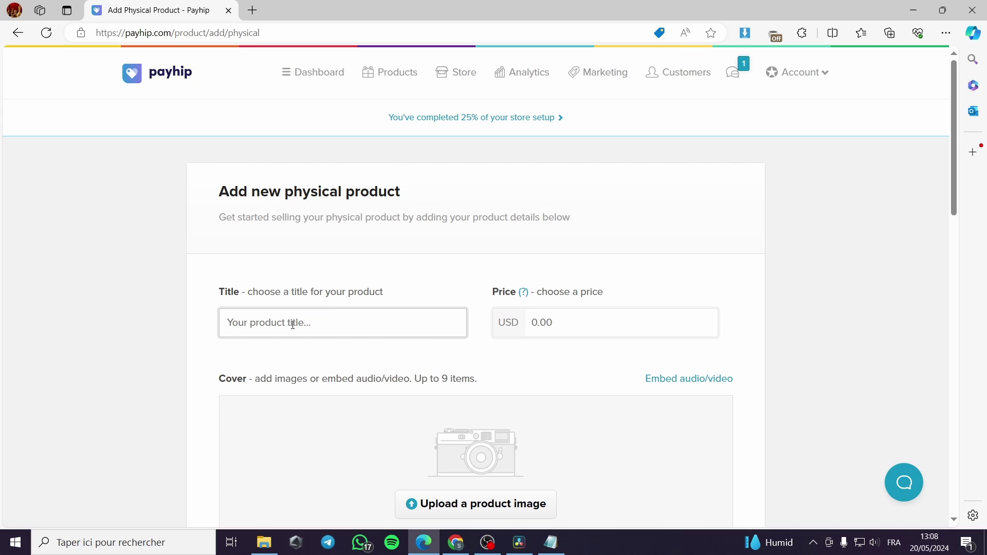
{"action": "left_click", "coordinate": [293, 325]}
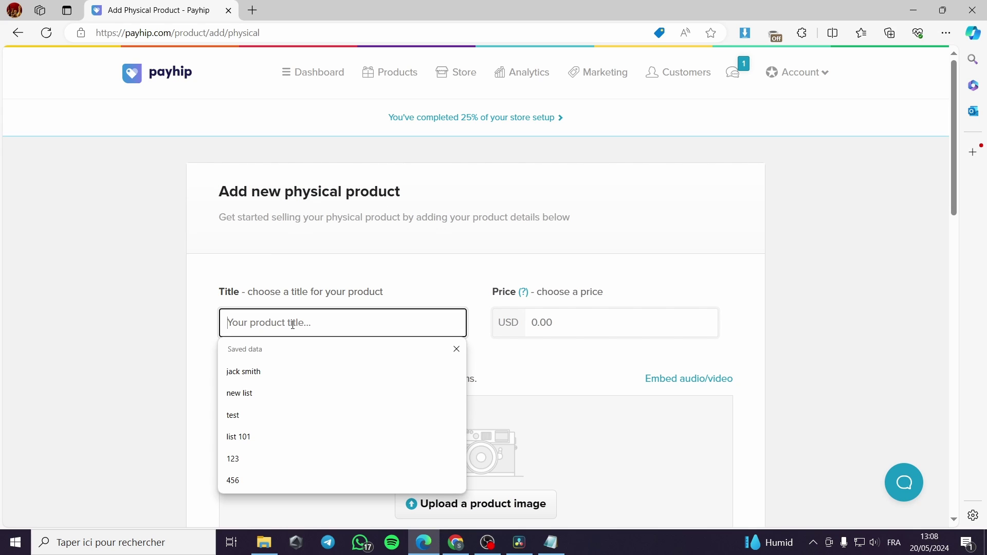
{"action": "type", "text": "Sweater"}
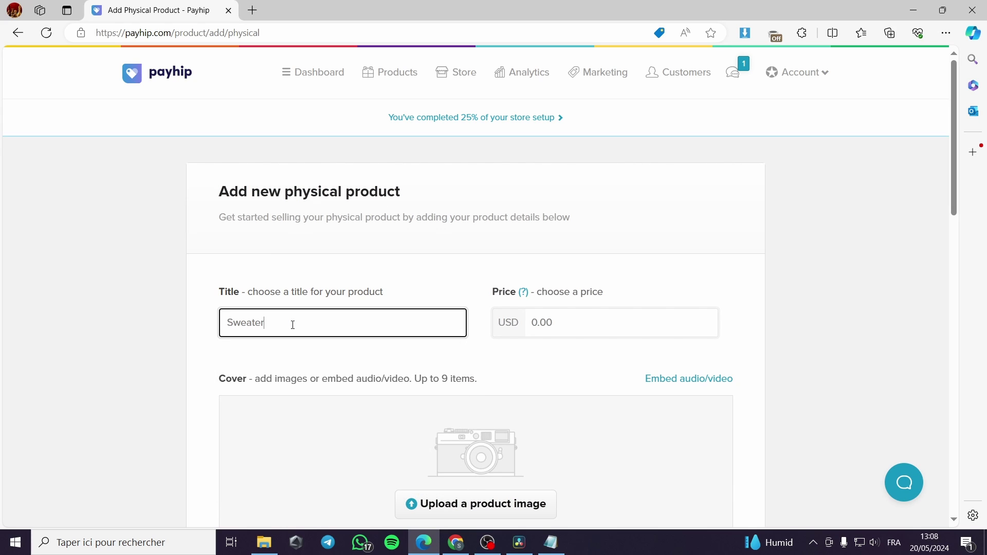
Set the Sweater's price to 12 USD
{"action": "left_click", "coordinate": [605, 335]}
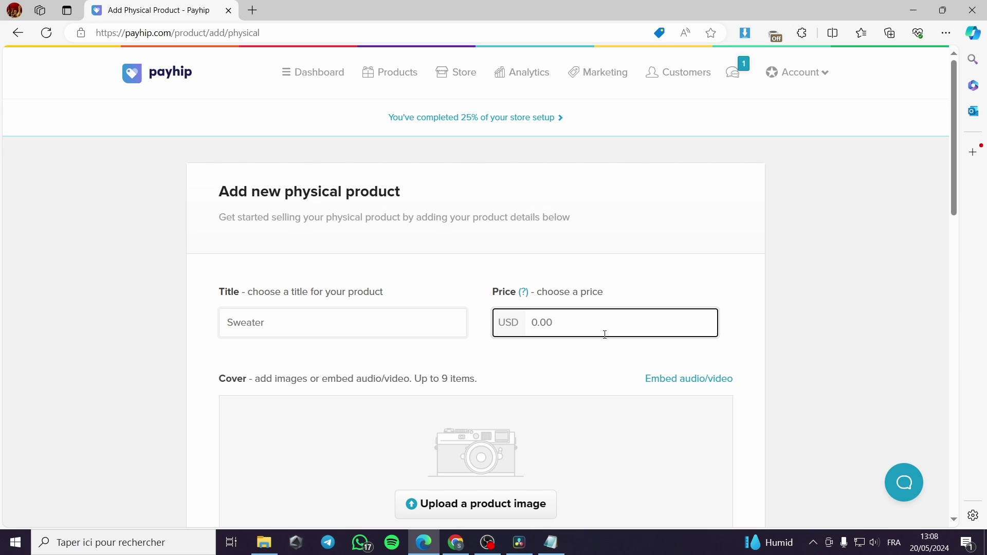
{"action": "type", "text": "1"}
{"action": "key", "text": "BackSpace"}
{"action": "key", "text": "BackSpace"}
{"action": "key", "text": "BackSpace"}
{"action": "type", "text": "00"}
{"action": "key", "text": "ctrl+a"}
{"action": "type", "text": "12"}
{"action": "left_click", "coordinate": [817, 318]}
{"action": "scroll", "coordinate": [789, 359], "scroll_direction": "down", "scroll_amount": 3}
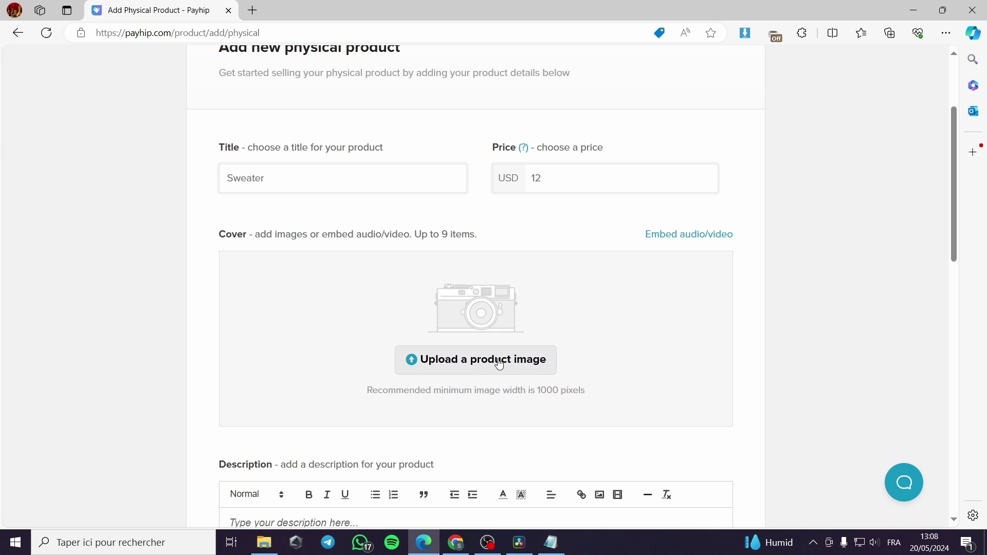
{"action": "left_click", "coordinate": [499, 364]}
Upload 81xlk919hHL._AC_SX569_ from Téléchargements as the Sweater's cover photo
{"action": "scroll", "coordinate": [235, 222], "scroll_direction": "down", "scroll_amount": 3}
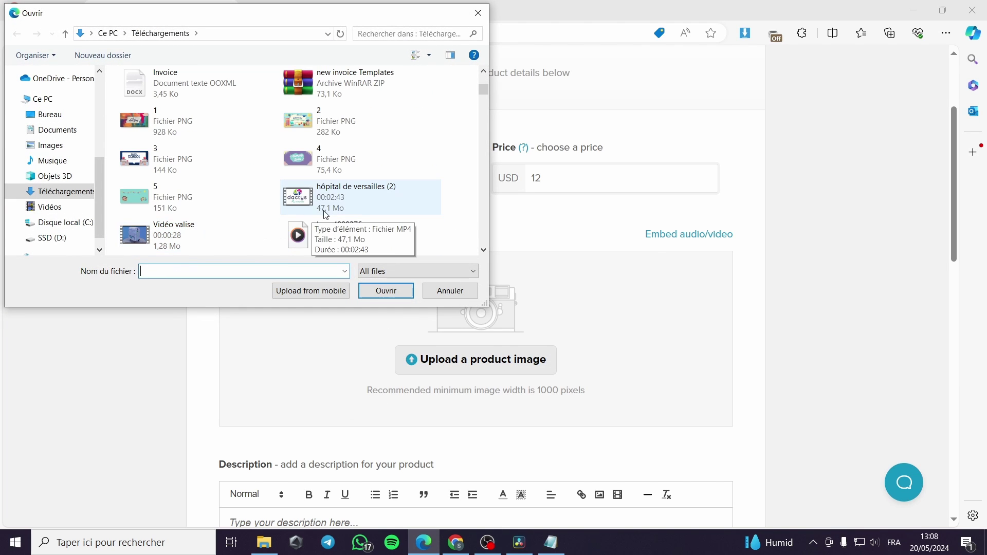
{"action": "scroll", "coordinate": [257, 203], "scroll_direction": "down", "scroll_amount": 5}
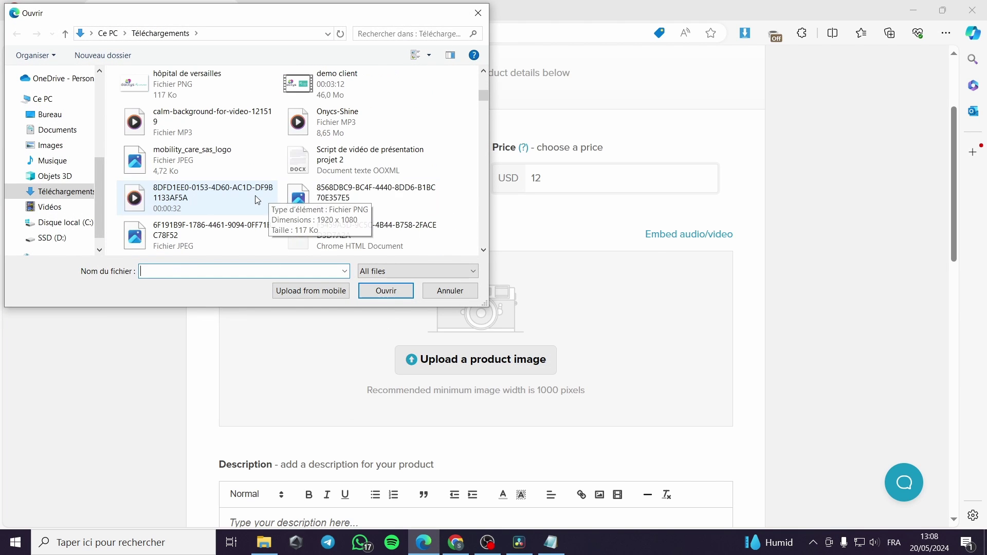
{"action": "scroll", "coordinate": [257, 201], "scroll_direction": "down", "scroll_amount": 3}
{"action": "scroll", "coordinate": [241, 199], "scroll_direction": "down", "scroll_amount": 3}
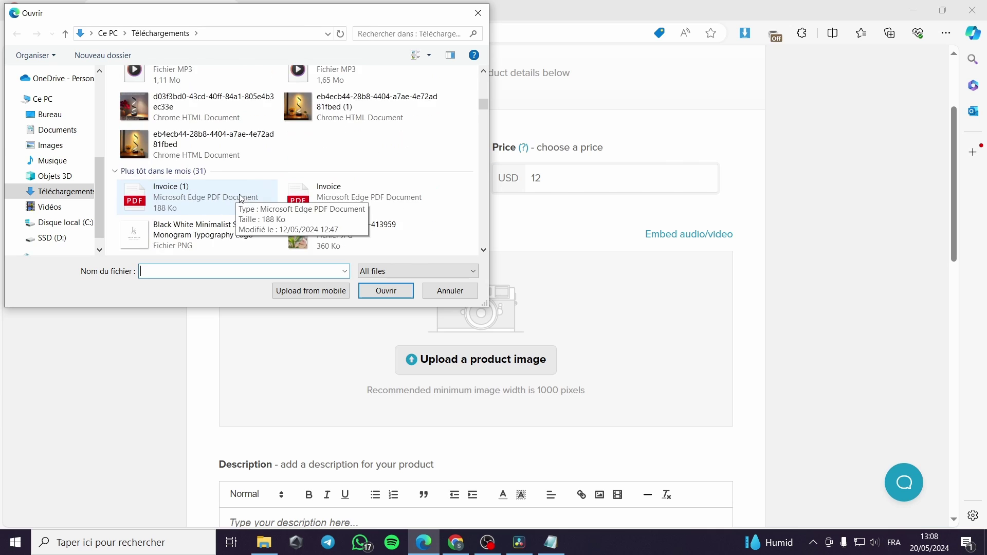
{"action": "scroll", "coordinate": [242, 199], "scroll_direction": "down", "scroll_amount": 10}
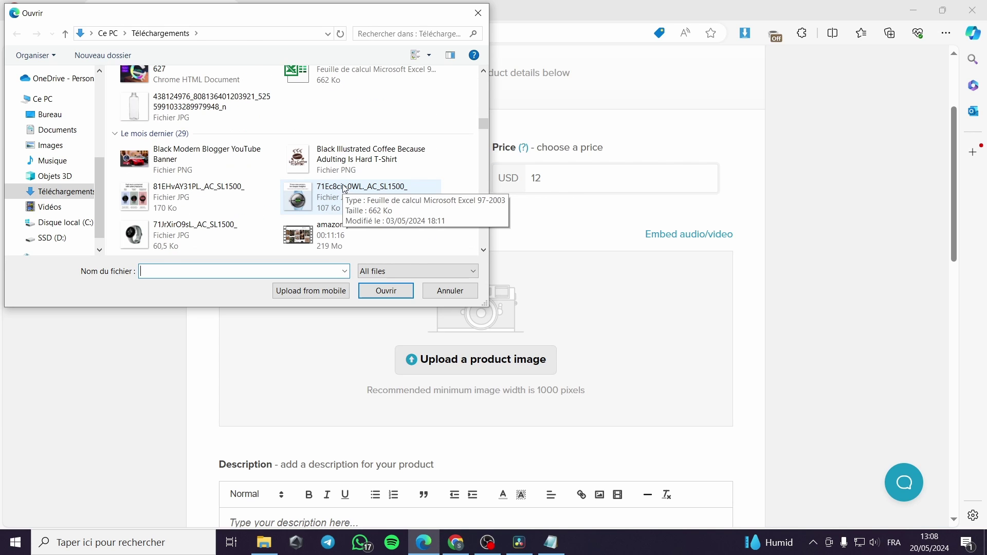
{"action": "scroll", "coordinate": [345, 189], "scroll_direction": "down", "scroll_amount": 10}
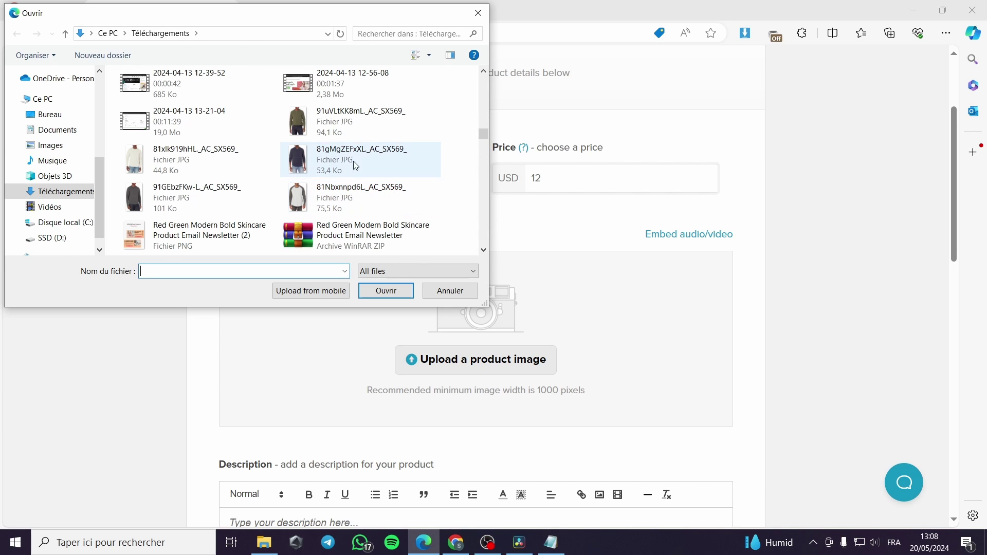
{"action": "left_click", "coordinate": [144, 171]}
{"action": "left_click", "coordinate": [395, 291]}
{"action": "scroll", "coordinate": [630, 405], "scroll_direction": "down", "scroll_amount": 3}
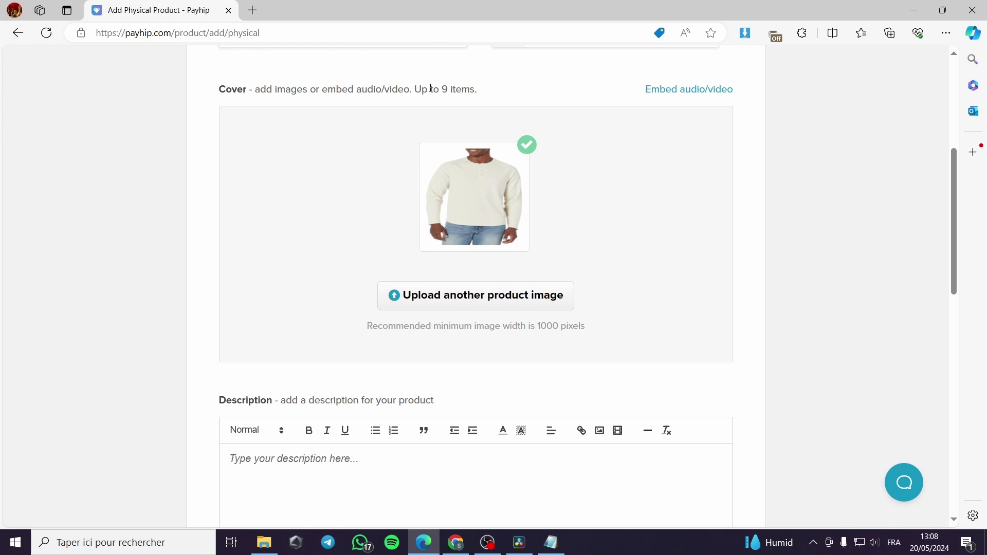
{"action": "scroll", "coordinate": [490, 304], "scroll_direction": "down", "scroll_amount": 3}
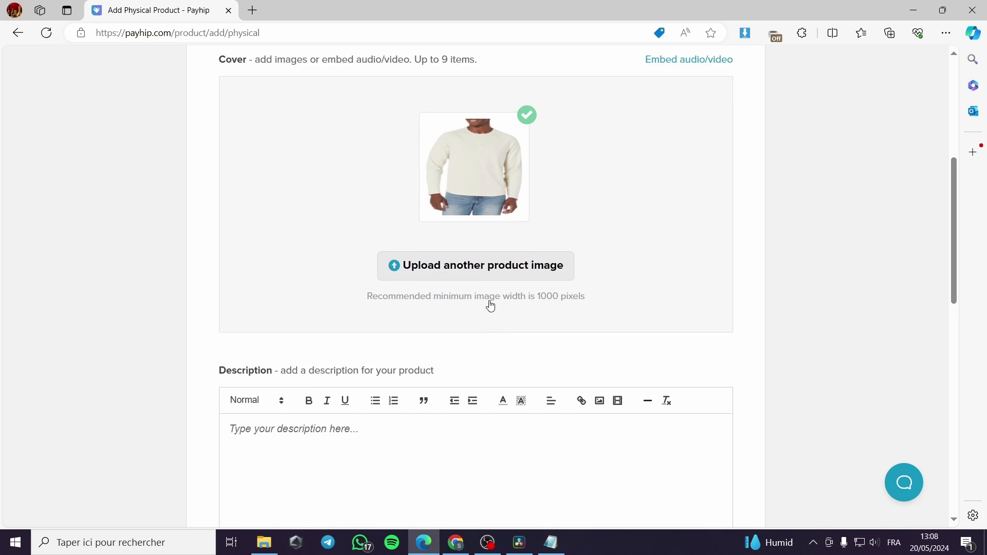
{"action": "scroll", "coordinate": [305, 309], "scroll_direction": "down", "scroll_amount": 3}
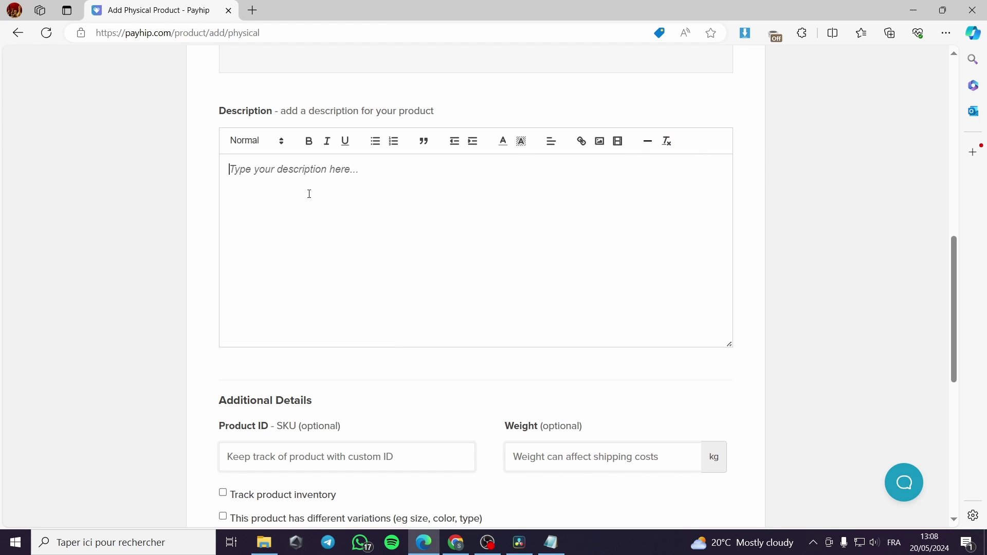
Enter the description 'High quality Sweater 100% cotton', fixing the first letter to a capital H
{"action": "type", "text": "high"}
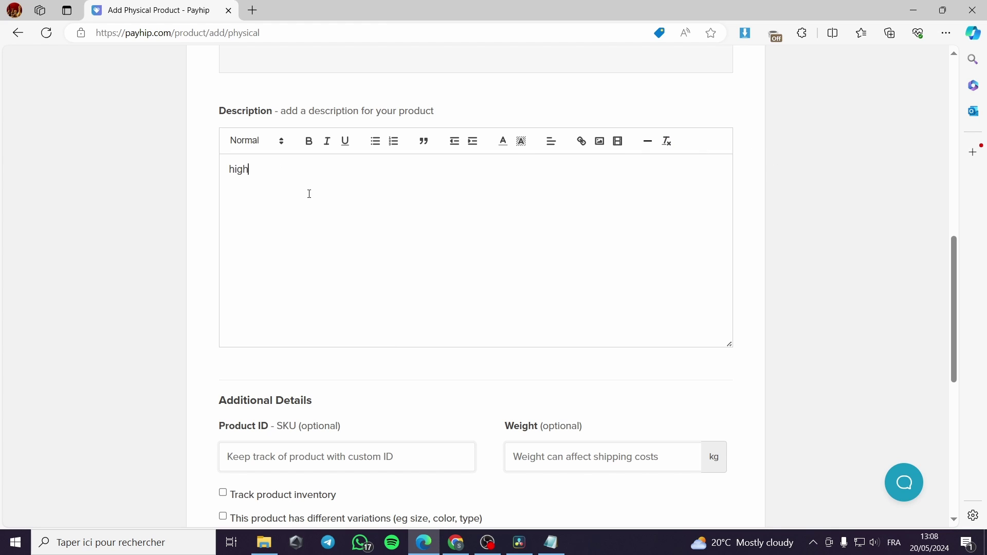
{"action": "type", "text": " quality Sweater"}
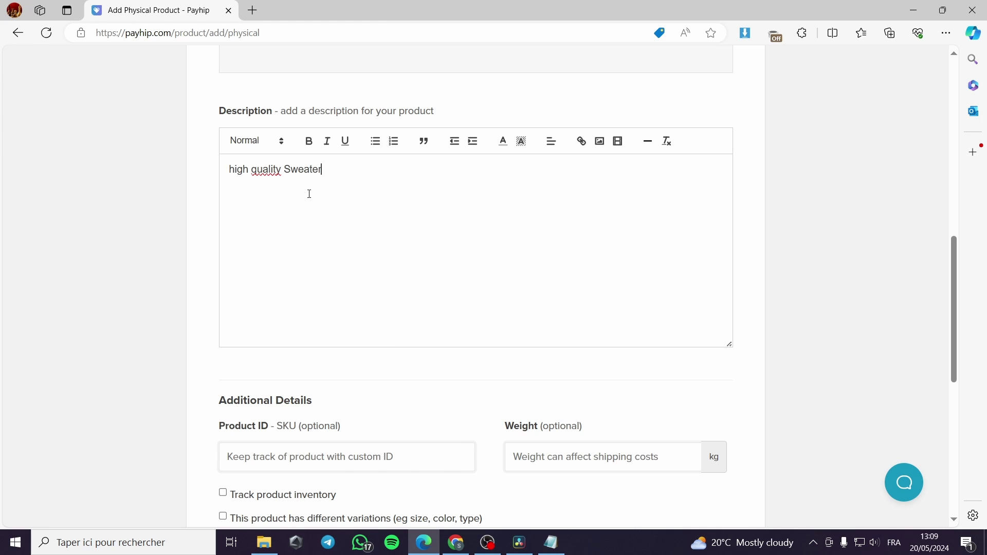
{"action": "left_click_drag", "start_coordinate": [233, 171], "coordinate": [229, 170]}
{"action": "type", "text": "H"}
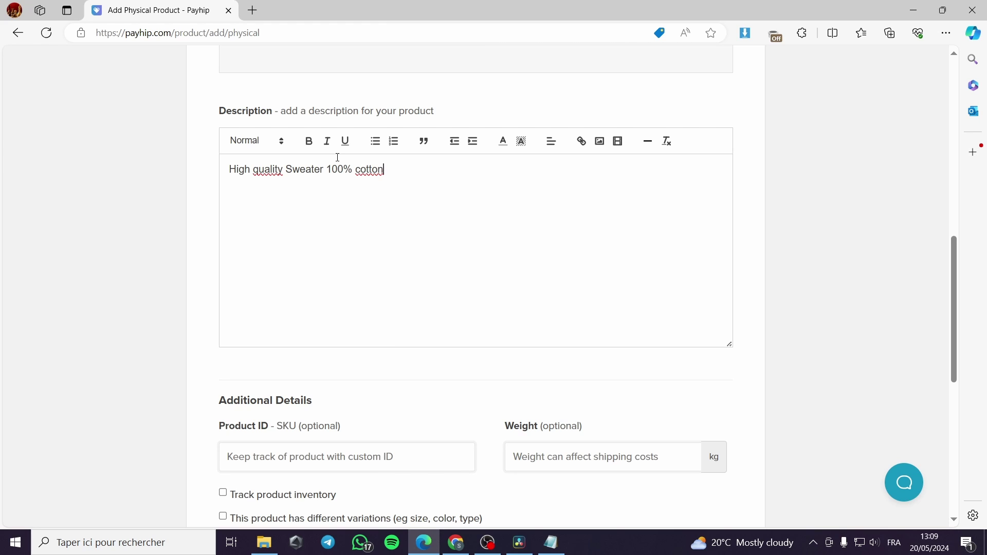
{"action": "scroll", "coordinate": [360, 170], "scroll_direction": "down", "scroll_amount": 3}
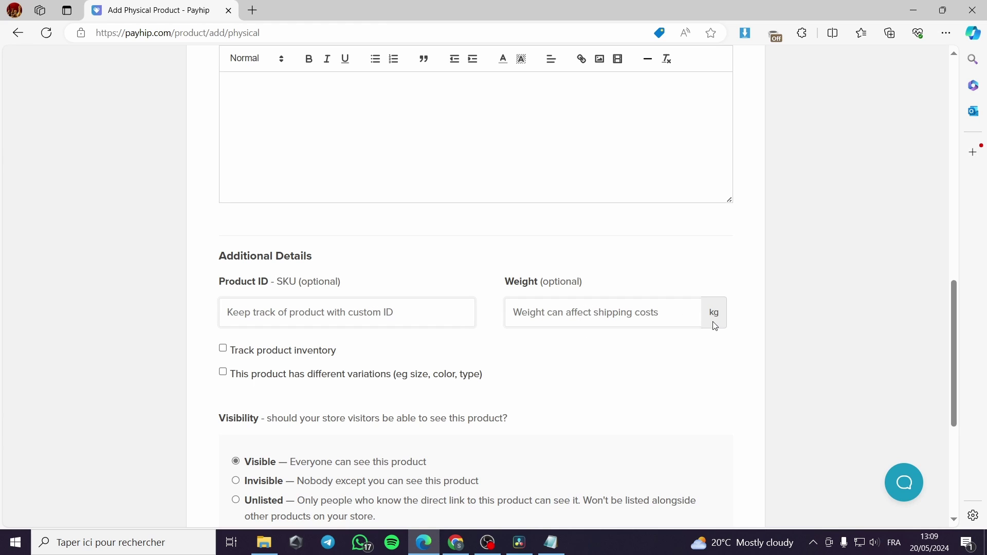
Enable inventory tracking for the Sweater, enter a stock quantity, and leave variations disabled
{"action": "left_click", "coordinate": [223, 349]}
{"action": "left_click", "coordinate": [273, 396]}
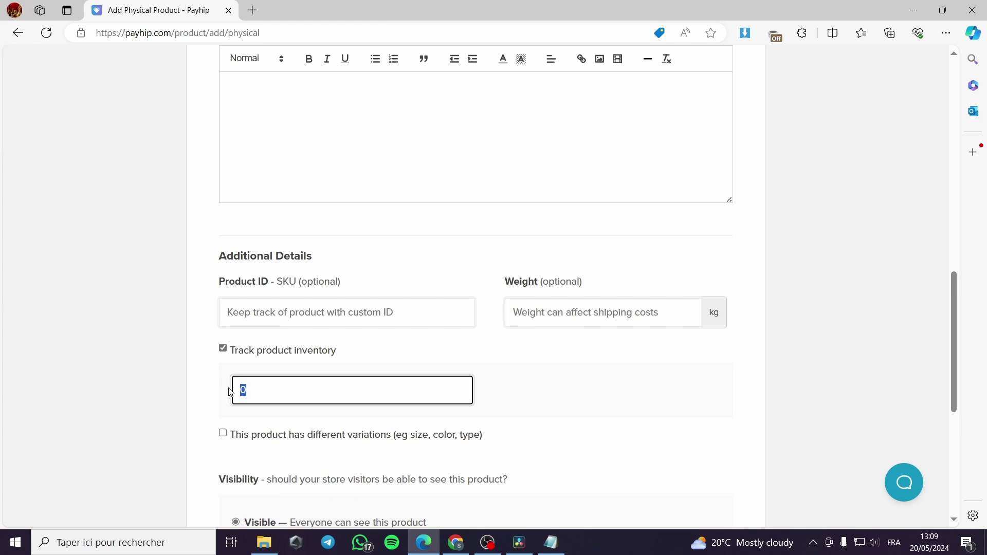
{"action": "type", "text": "500"}
{"action": "left_click", "coordinate": [212, 389]}
{"action": "scroll", "coordinate": [257, 411], "scroll_direction": "down", "scroll_amount": 3}
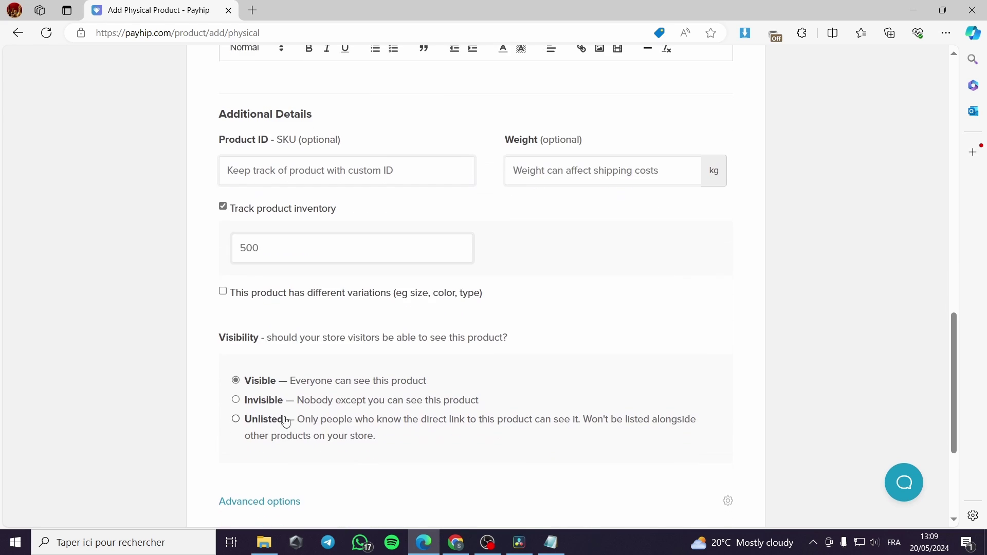
{"action": "left_click", "coordinate": [223, 289]}
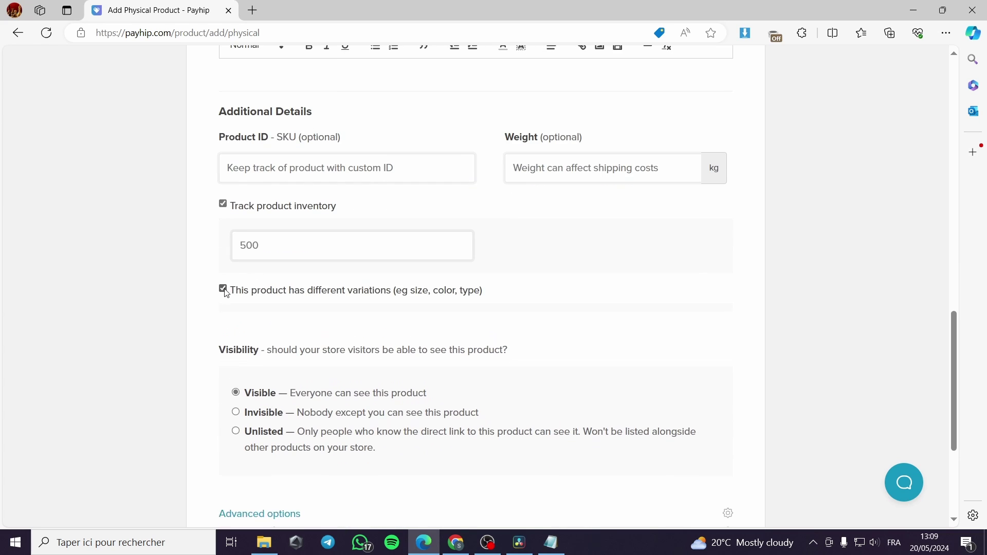
{"action": "left_click", "coordinate": [223, 289]}
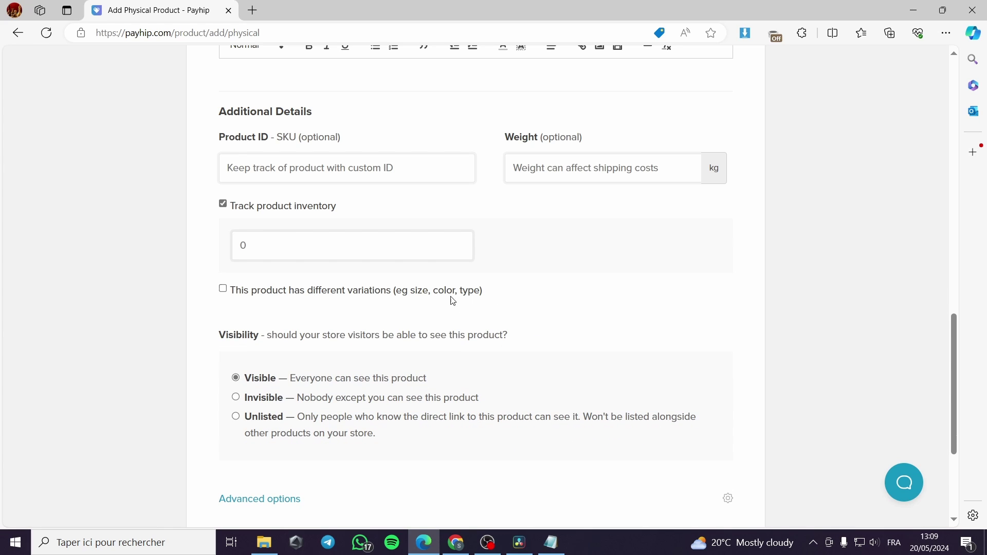
{"action": "scroll", "coordinate": [277, 318], "scroll_direction": "down", "scroll_amount": 4}
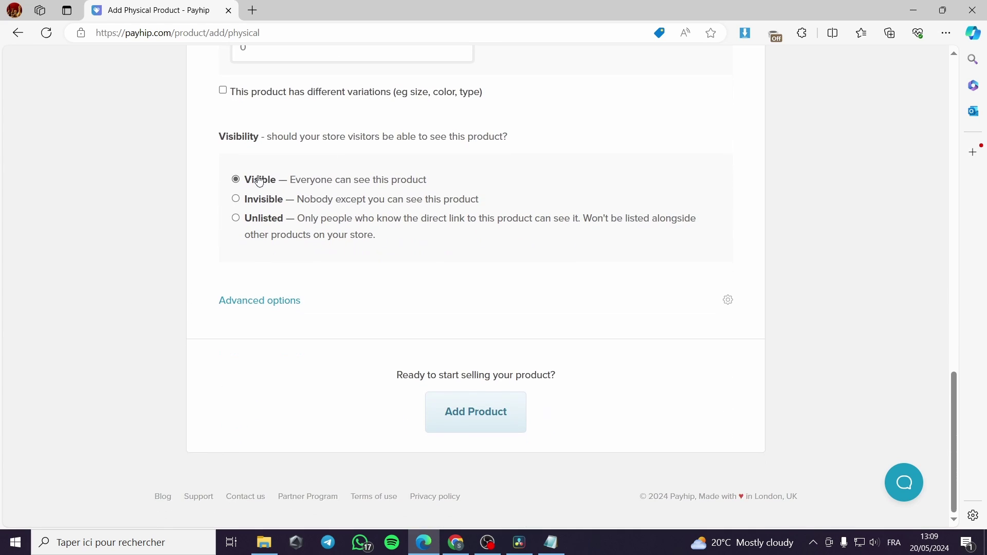
Add the Sweater product, review its live $12.00 page in a new tab, then close it
{"action": "left_click", "coordinate": [494, 427]}
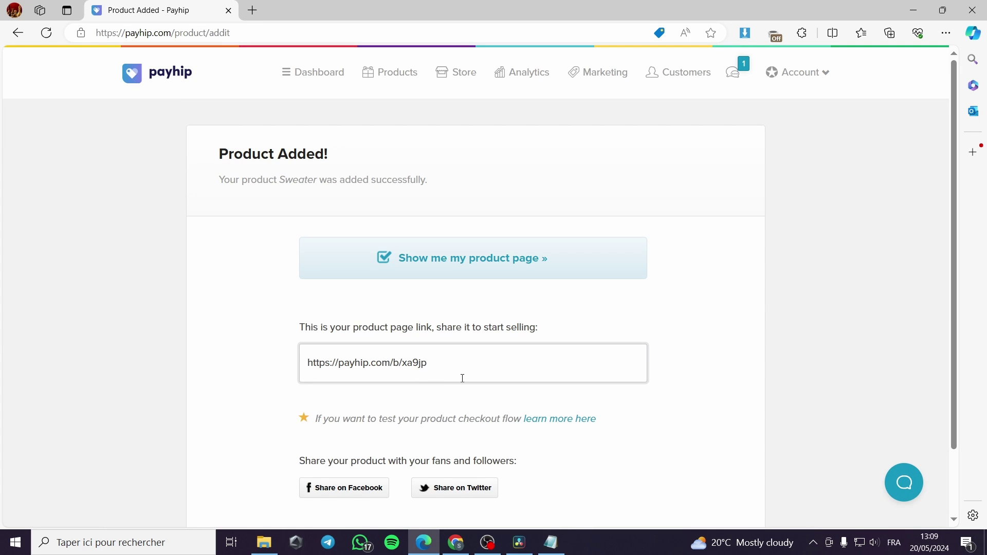
{"action": "left_click", "coordinate": [522, 260]}
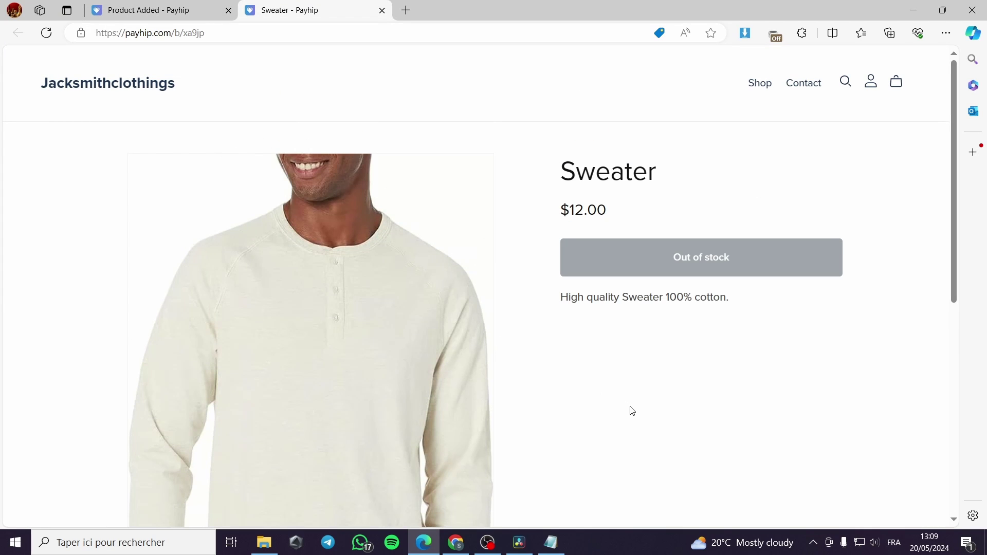
{"action": "scroll", "coordinate": [631, 409], "scroll_direction": "down", "scroll_amount": 5}
{"action": "scroll", "coordinate": [633, 409], "scroll_direction": "up", "scroll_amount": 5}
{"action": "scroll", "coordinate": [706, 407], "scroll_direction": "down", "scroll_amount": 4}
{"action": "scroll", "coordinate": [626, 379], "scroll_direction": "up", "scroll_amount": 4}
{"action": "left_click", "coordinate": [382, 11]}
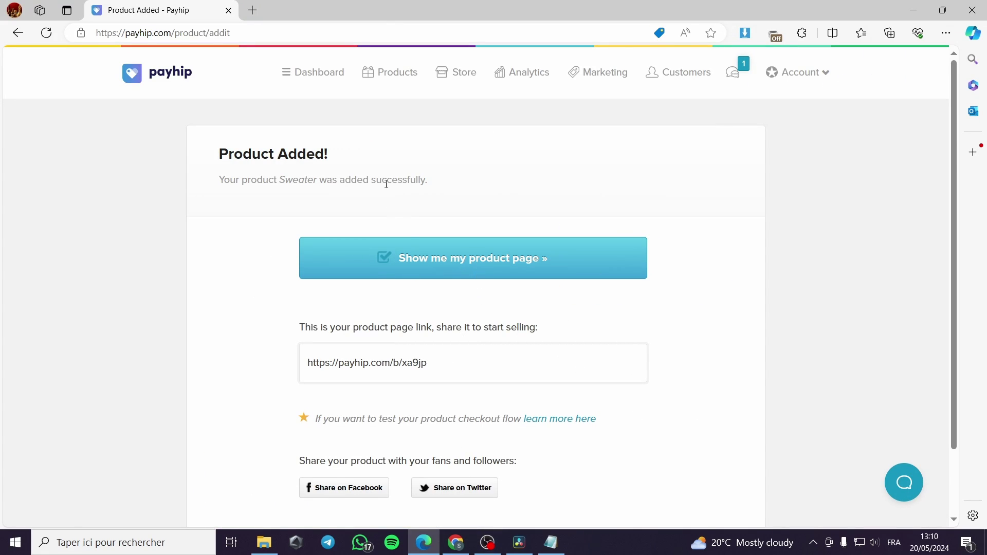
{"action": "scroll", "coordinate": [387, 184], "scroll_direction": "down", "scroll_amount": 3}
{"action": "scroll", "coordinate": [403, 220], "scroll_direction": "up", "scroll_amount": 3}
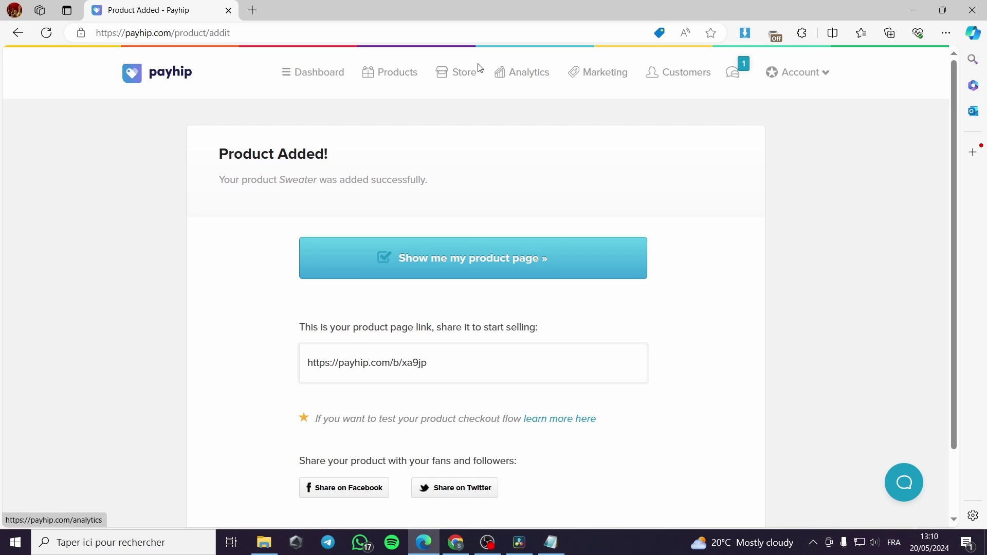
From the dashboard, enter the store design editor through Customise store design
{"action": "left_click", "coordinate": [319, 76]}
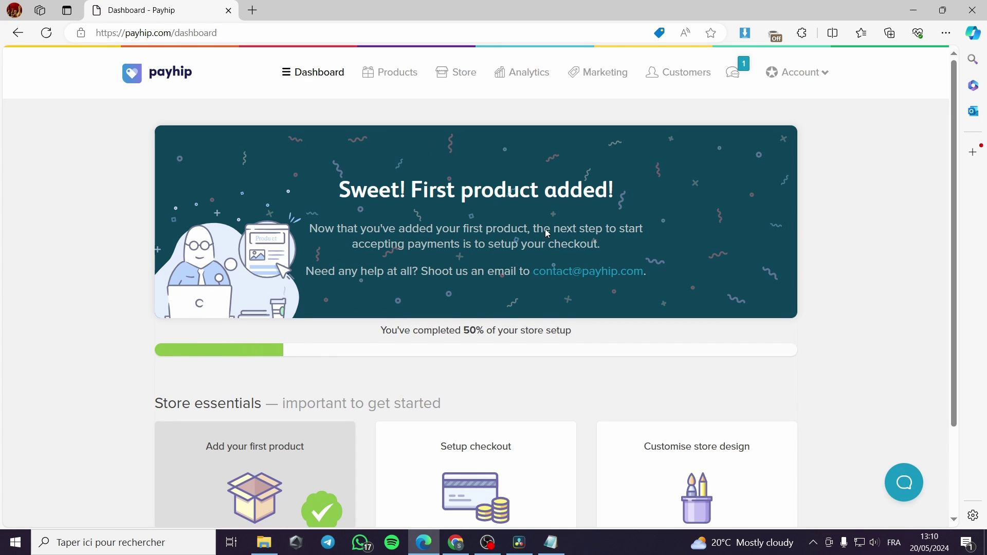
{"action": "scroll", "coordinate": [720, 304], "scroll_direction": "down", "scroll_amount": 3}
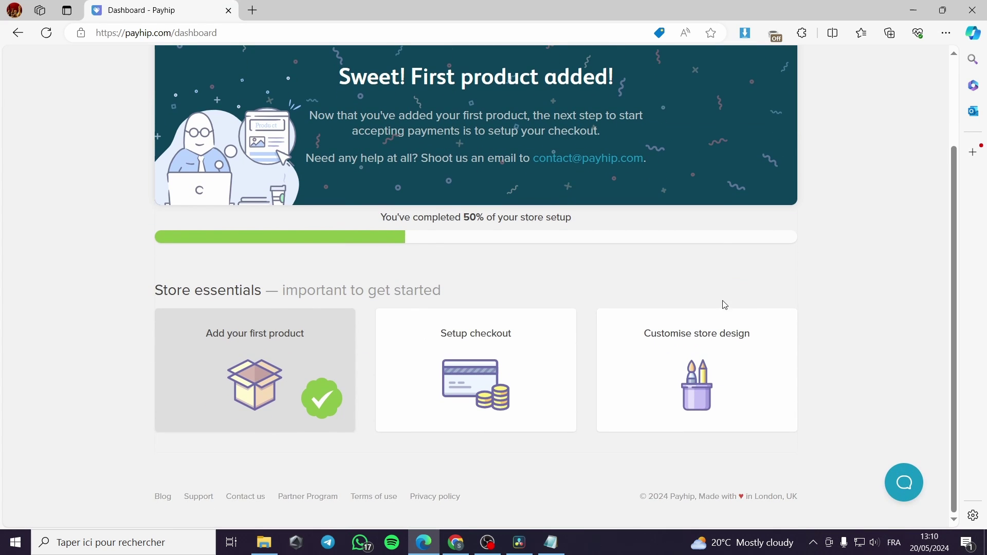
{"action": "left_click", "coordinate": [736, 374]}
{"action": "left_click", "coordinate": [501, 313]}
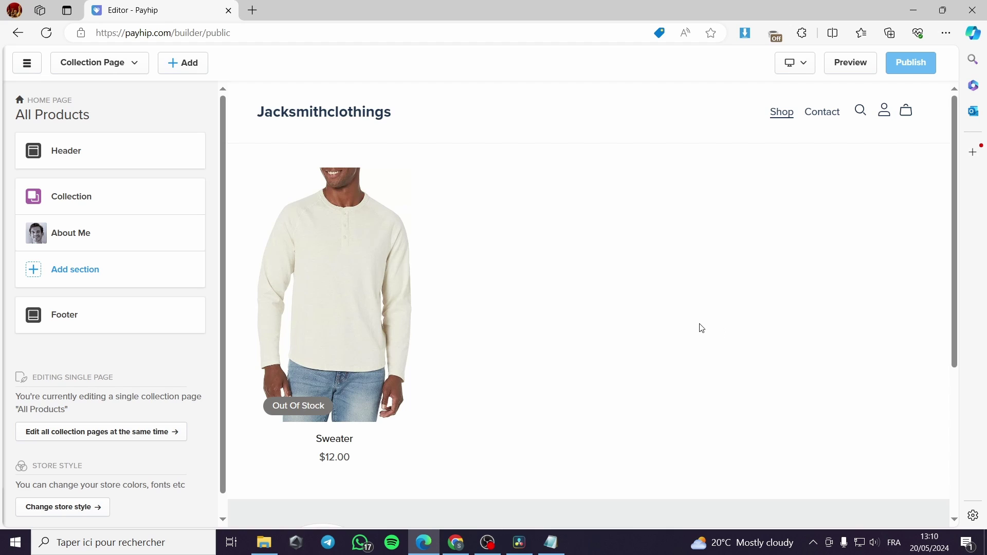
{"action": "scroll", "coordinate": [702, 328], "scroll_direction": "down", "scroll_amount": 4}
{"action": "scroll", "coordinate": [498, 364], "scroll_direction": "up", "scroll_amount": 4}
Preview the draft store in a new tab, then close the preview
{"action": "left_click", "coordinate": [846, 63]}
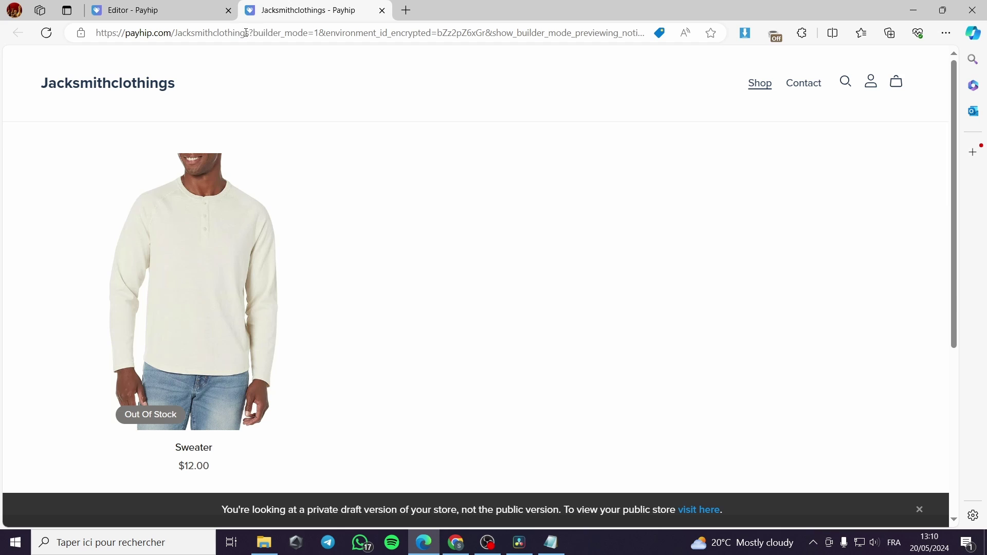
{"action": "scroll", "coordinate": [265, 240], "scroll_direction": "down", "scroll_amount": 5}
{"action": "scroll", "coordinate": [480, 321], "scroll_direction": "up", "scroll_amount": 5}
{"action": "left_click", "coordinate": [382, 10]}
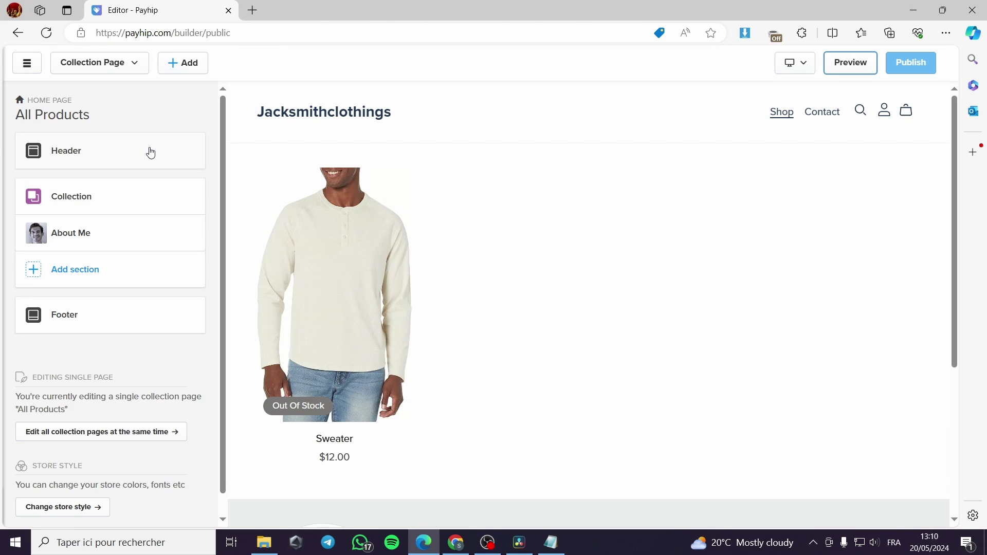
Upload Summer-removebg-preview as the header store logo and save the changes
{"action": "left_click", "coordinate": [90, 164]}
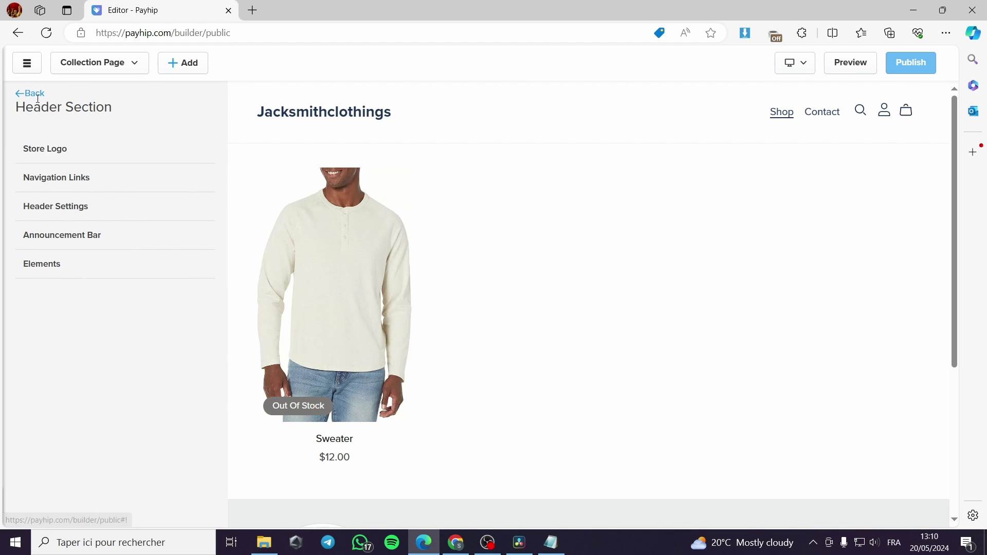
{"action": "left_click", "coordinate": [48, 157]}
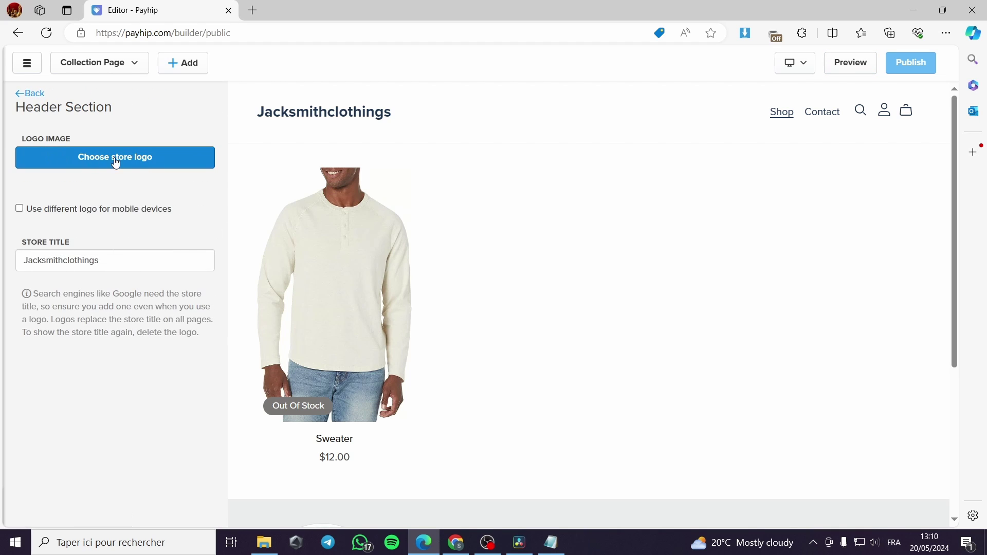
{"action": "left_click", "coordinate": [145, 161]}
{"action": "left_click", "coordinate": [60, 150]}
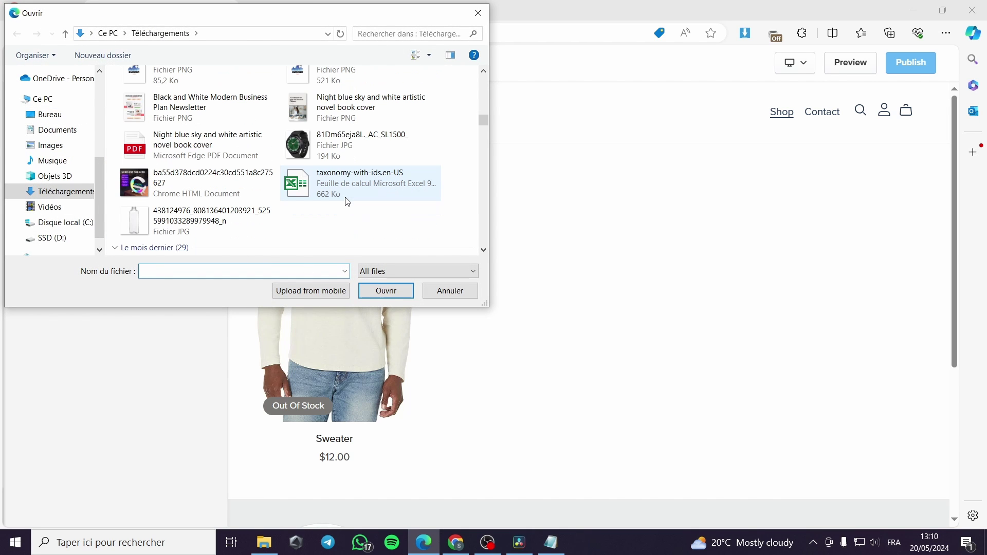
{"action": "left_click", "coordinate": [177, 170]}
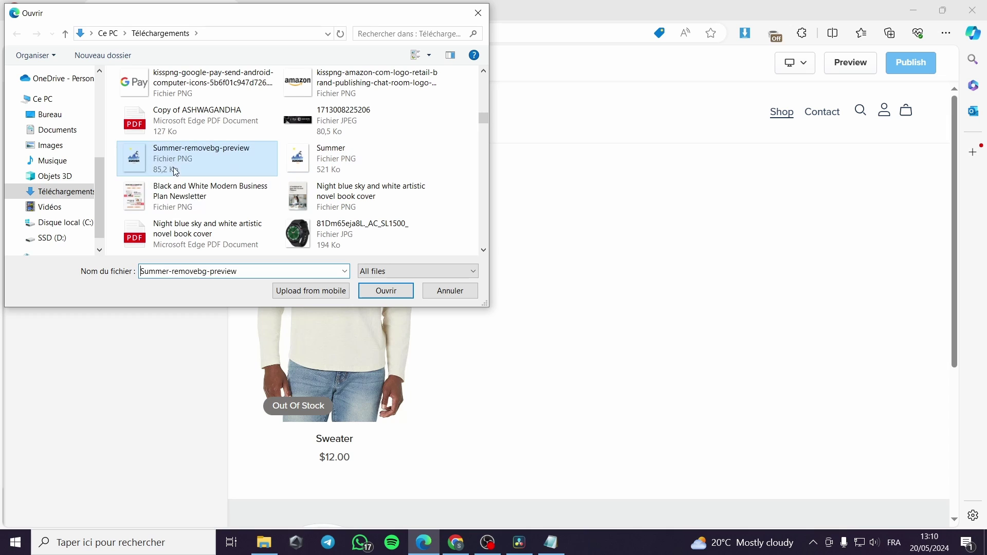
{"action": "left_click", "coordinate": [403, 290]}
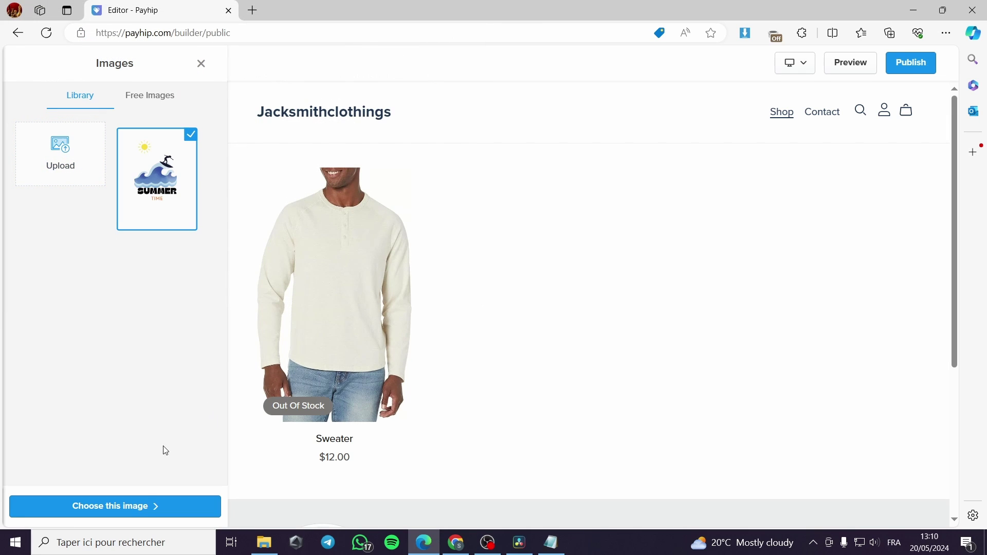
{"action": "left_click", "coordinate": [132, 507]}
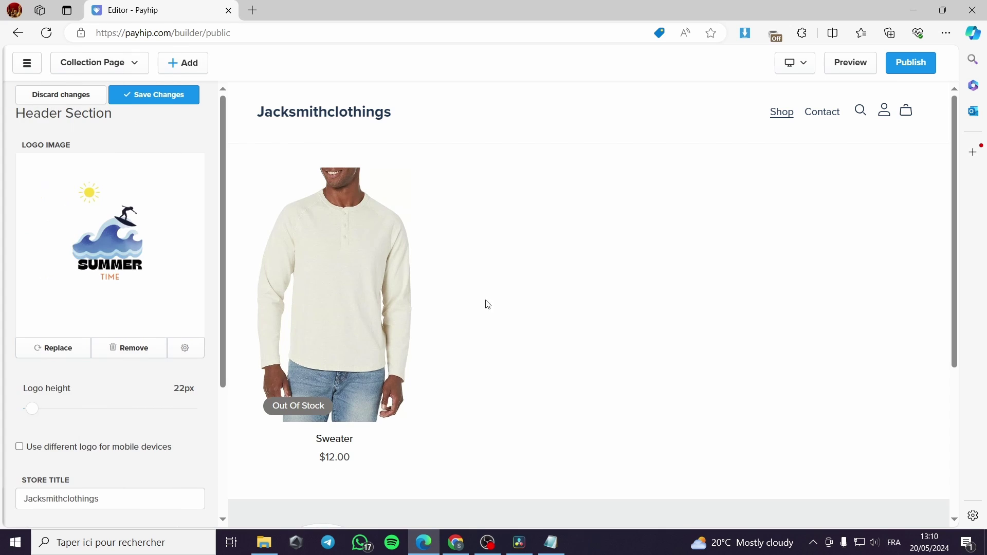
{"action": "left_click", "coordinate": [153, 94]}
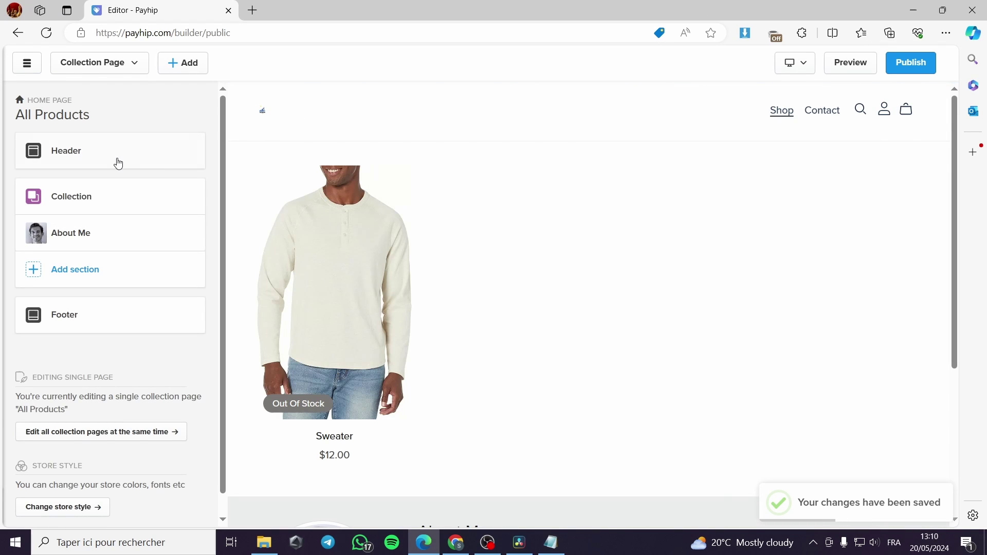
{"action": "left_click", "coordinate": [118, 163]}
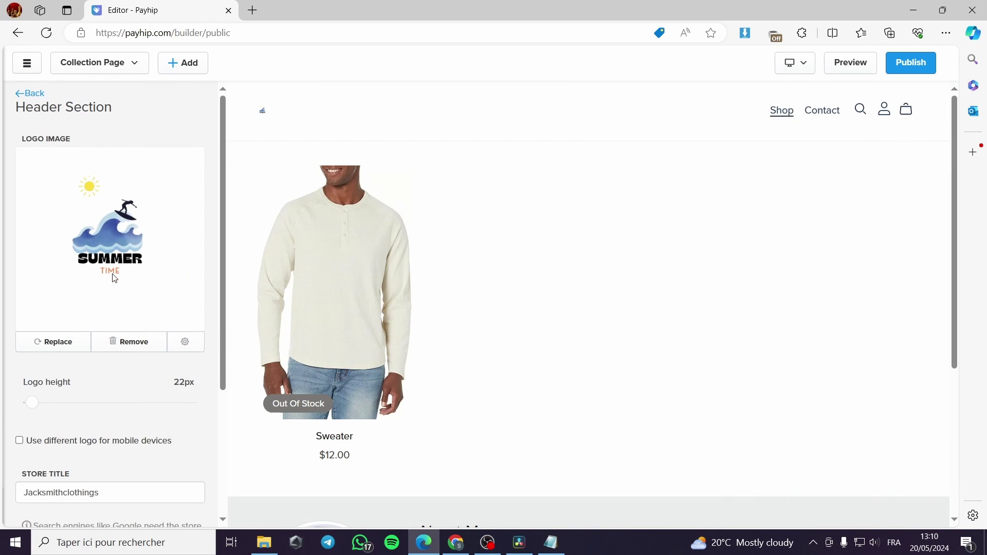
Drag the header Logo height slider to 150px, save it, and show the store's page list
{"action": "left_click", "coordinate": [185, 342]}
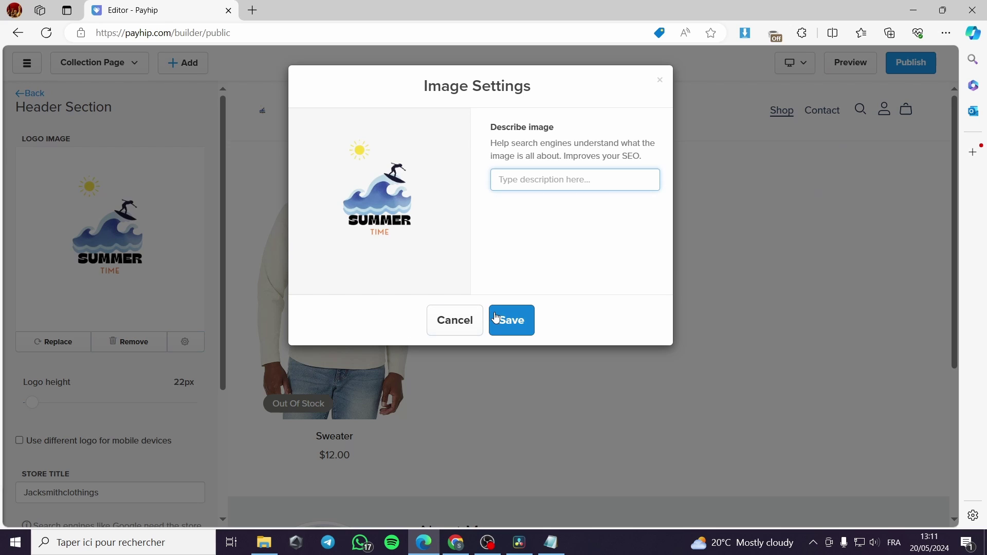
{"action": "left_click", "coordinate": [476, 324]}
{"action": "left_click_drag", "start_coordinate": [24, 408], "coordinate": [214, 420]}
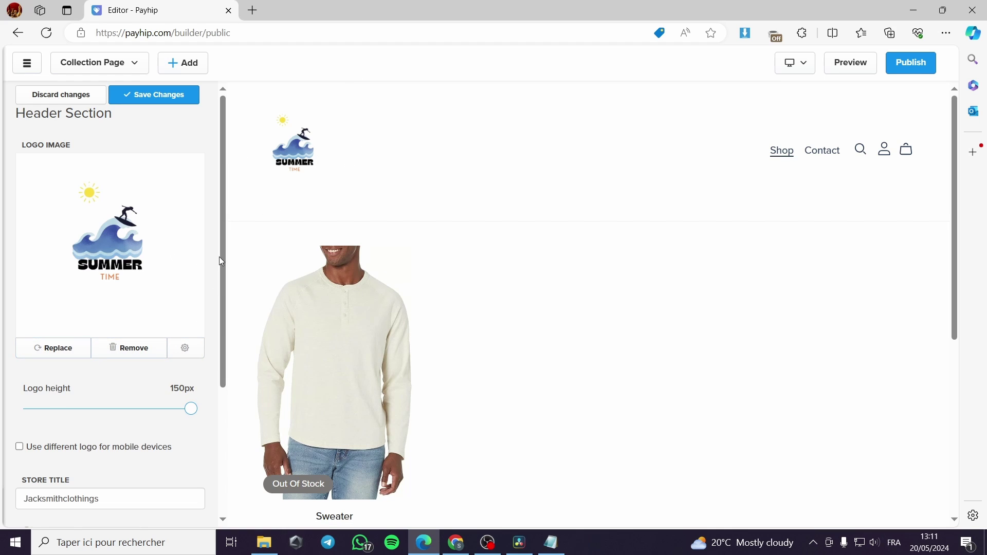
{"action": "scroll", "coordinate": [142, 328], "scroll_direction": "down", "scroll_amount": 3}
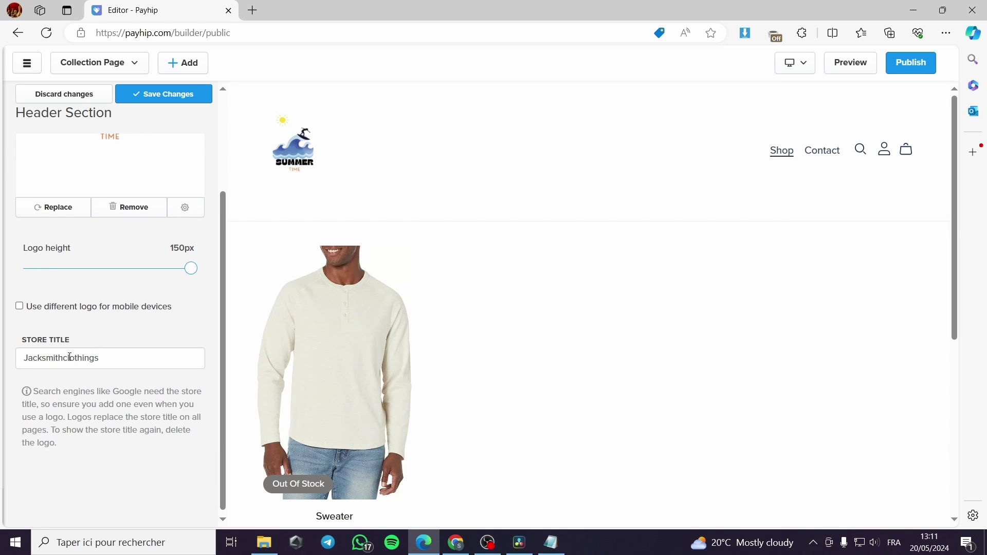
{"action": "scroll", "coordinate": [132, 367], "scroll_direction": "up", "scroll_amount": 3}
{"action": "left_click", "coordinate": [171, 94]}
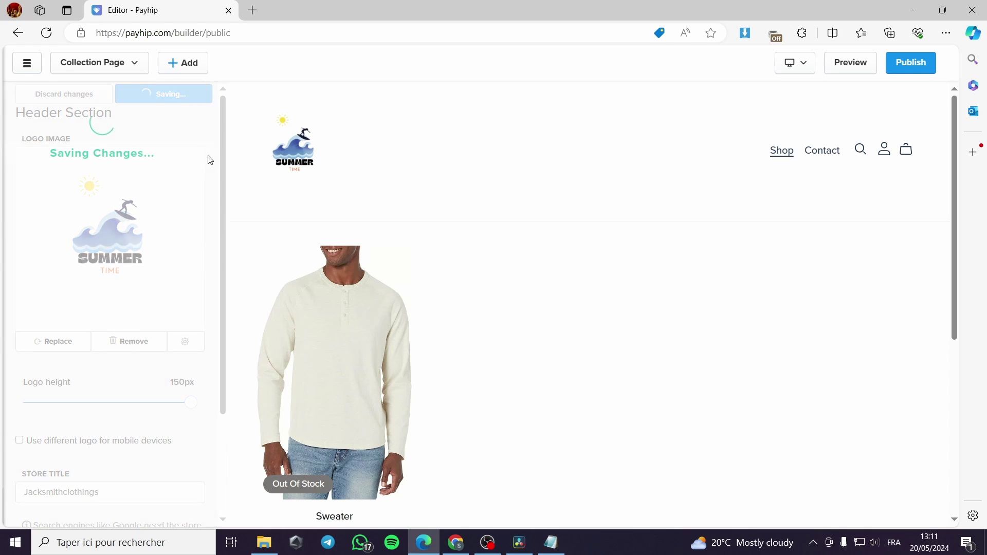
{"action": "left_click", "coordinate": [129, 70]}
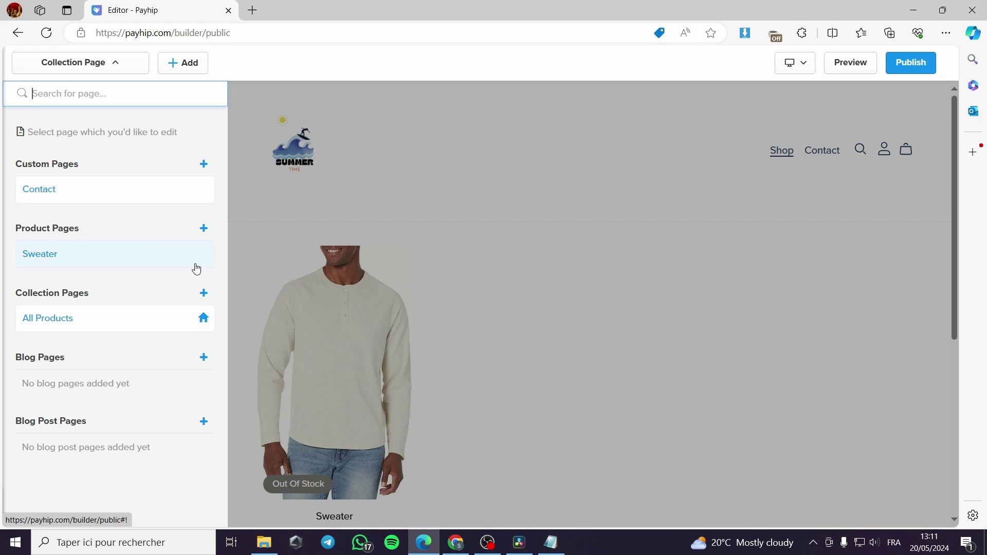
Leave the product-type chooser and page list to return to the All Products home page sections
{"action": "left_click", "coordinate": [204, 228]}
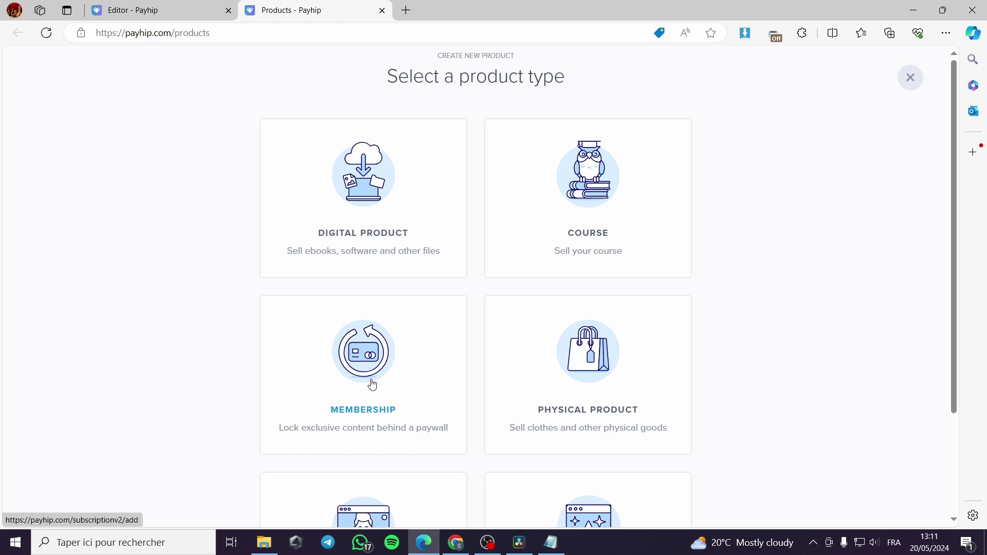
{"action": "scroll", "coordinate": [591, 221], "scroll_direction": "down", "scroll_amount": 2}
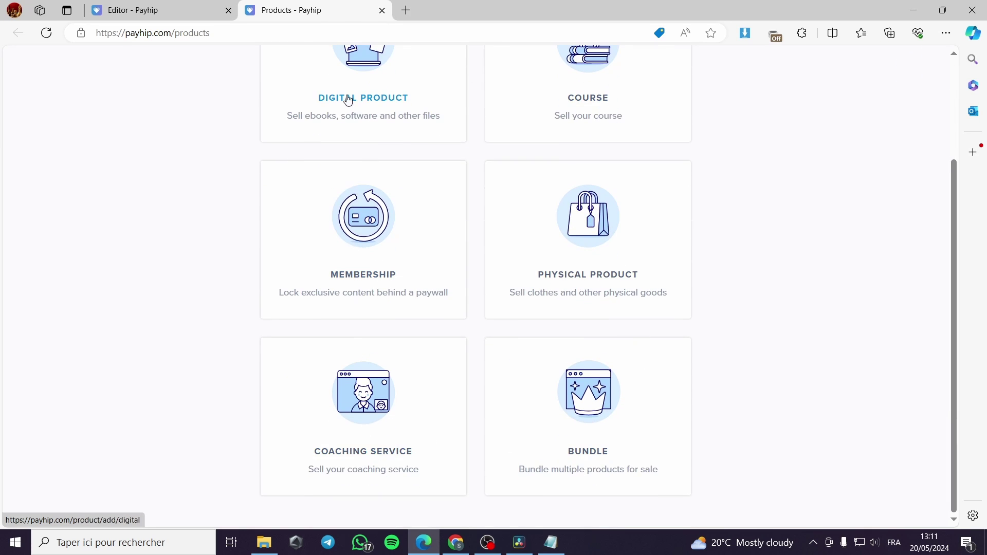
{"action": "left_click", "coordinate": [382, 10]}
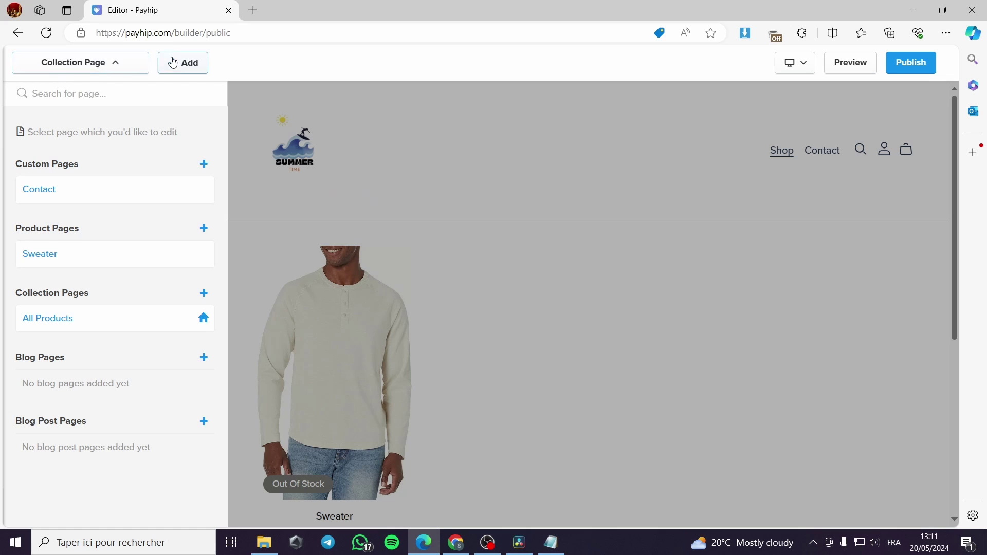
{"action": "left_click", "coordinate": [104, 68]}
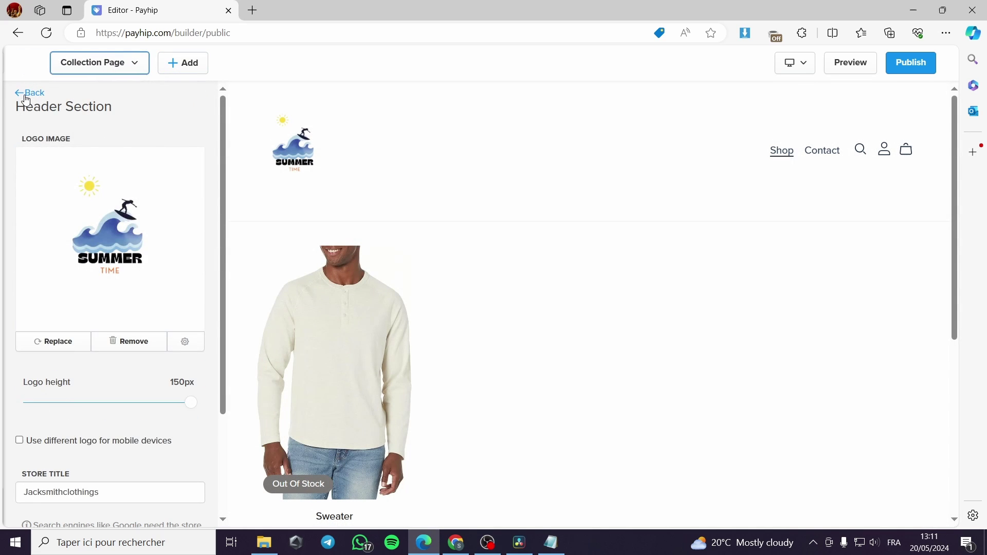
{"action": "left_click", "coordinate": [27, 98]}
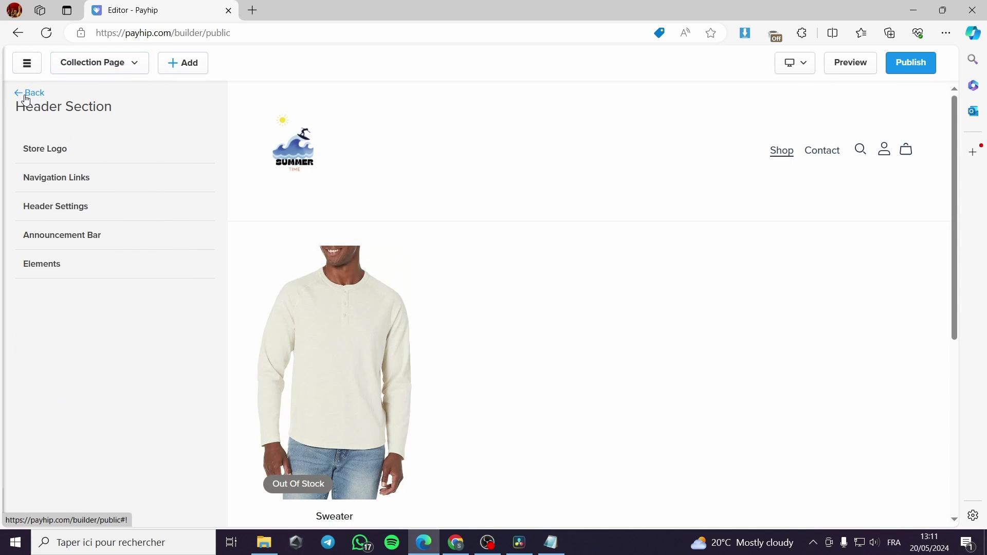
{"action": "left_click", "coordinate": [25, 96]}
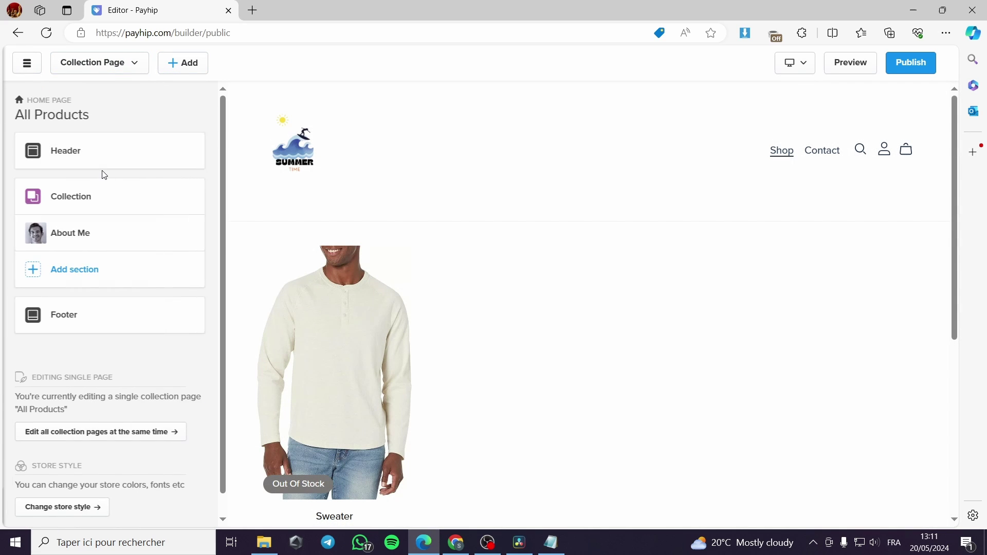
Open the Header's Navigation Links editor to show the Shop and Contact links
{"action": "left_click", "coordinate": [60, 159]}
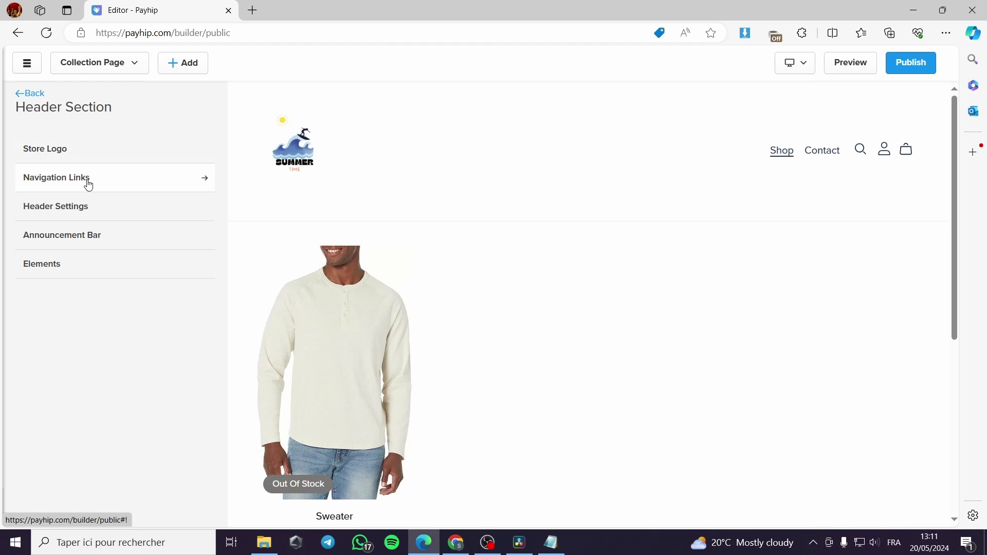
{"action": "left_click", "coordinate": [164, 189]}
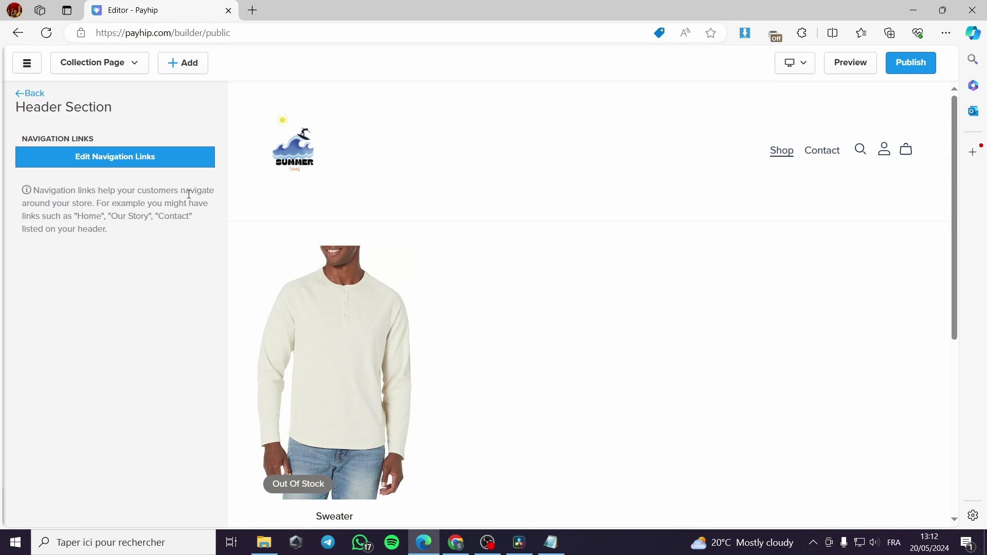
{"action": "scroll", "coordinate": [521, 274], "scroll_direction": "down", "scroll_amount": 5}
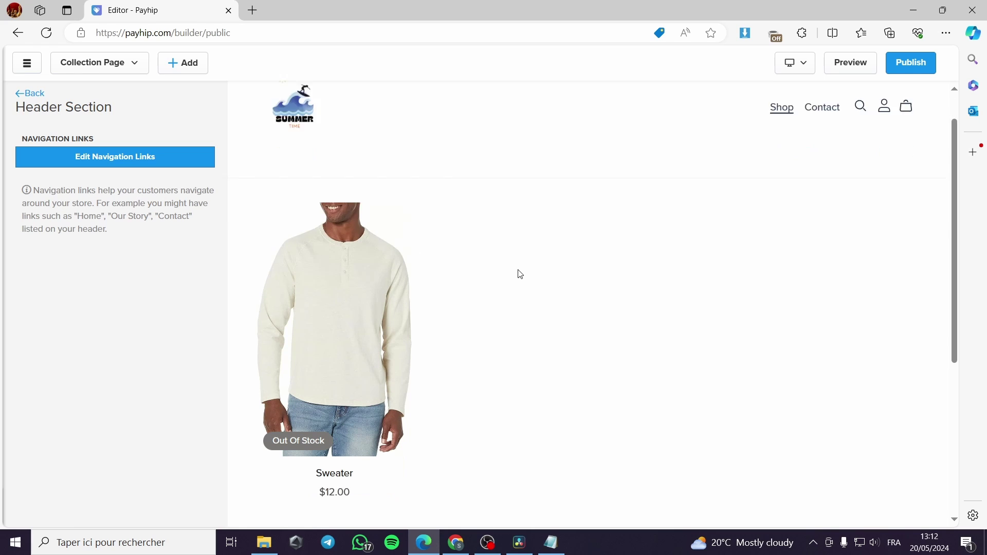
{"action": "scroll", "coordinate": [522, 280], "scroll_direction": "up", "scroll_amount": 5}
{"action": "scroll", "coordinate": [524, 284], "scroll_direction": "up", "scroll_amount": 1}
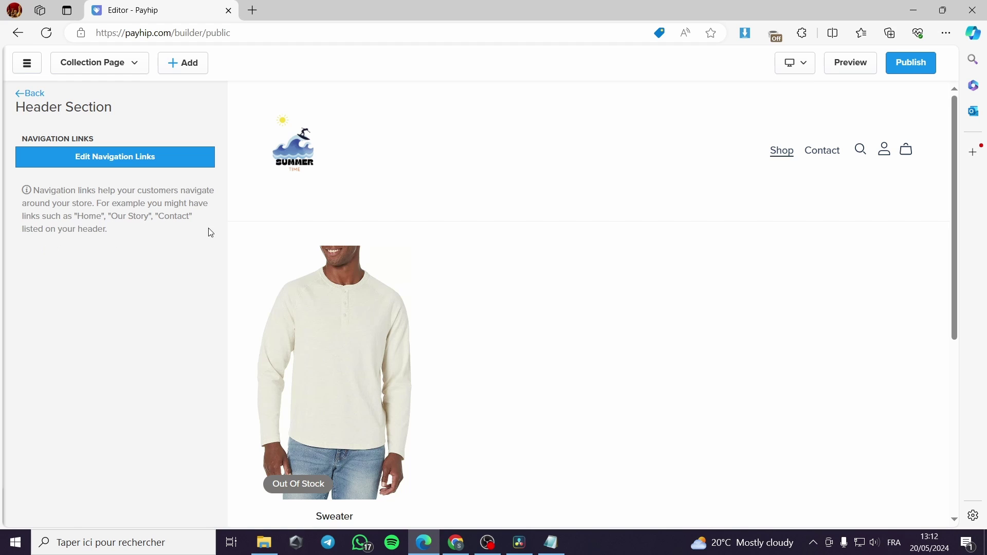
{"action": "left_click", "coordinate": [22, 158]}
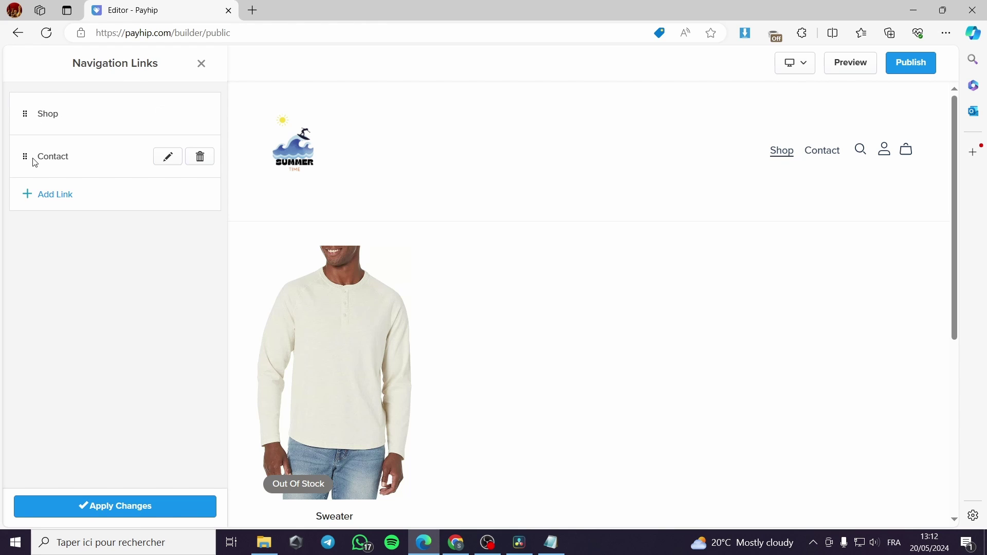
{"action": "left_click", "coordinate": [51, 198]}
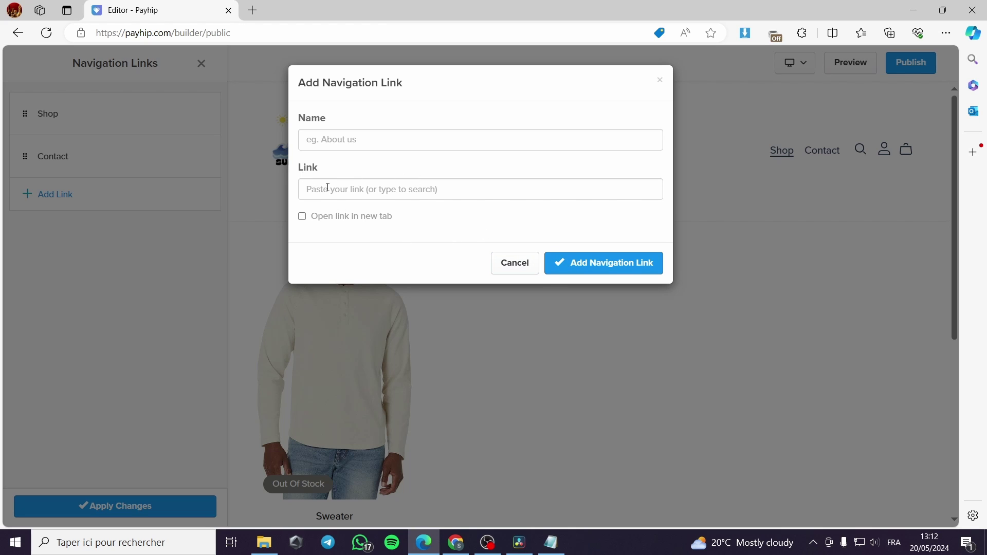
{"action": "left_click", "coordinate": [352, 142]}
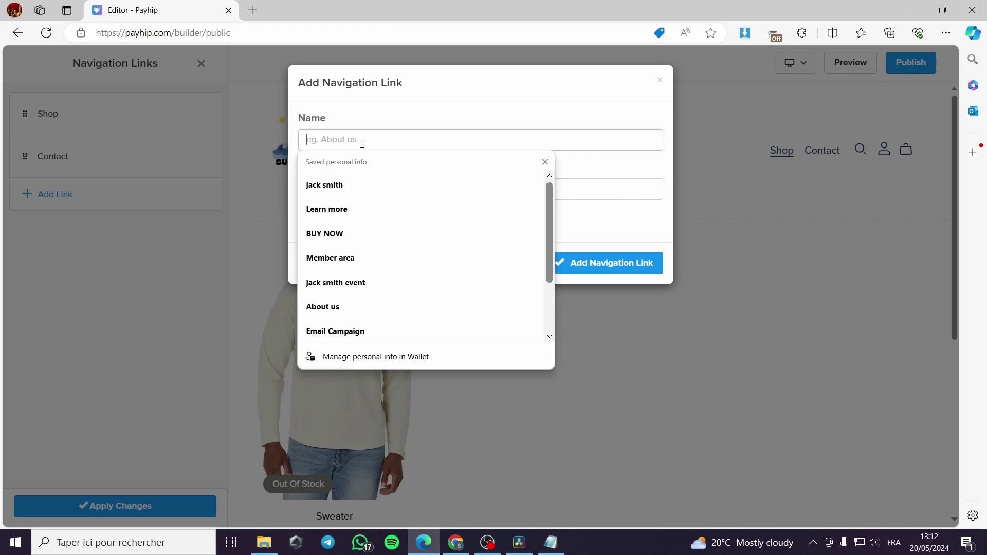
{"action": "left_click", "coordinate": [351, 191]}
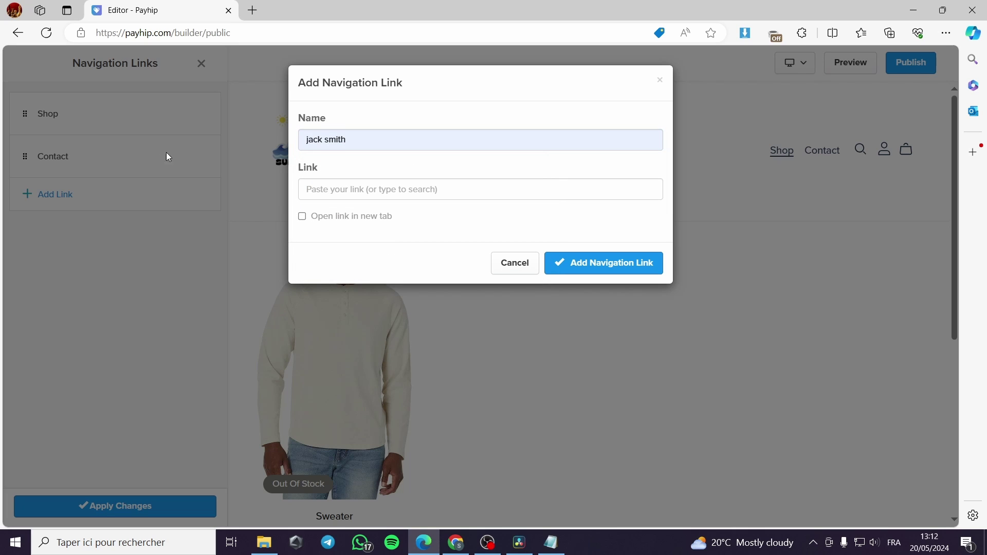
{"action": "triple_click", "coordinate": [363, 138]}
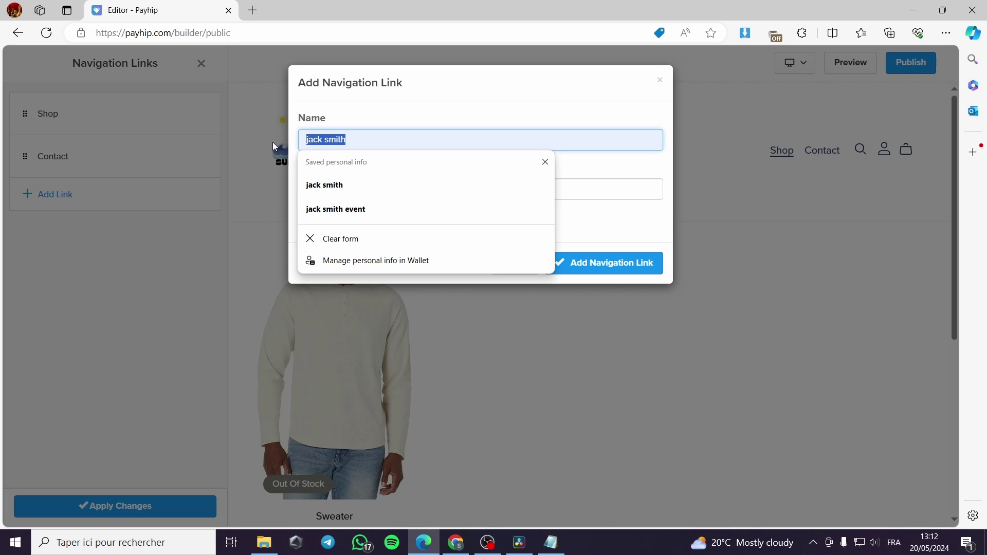
{"action": "type", "text": "Our "}
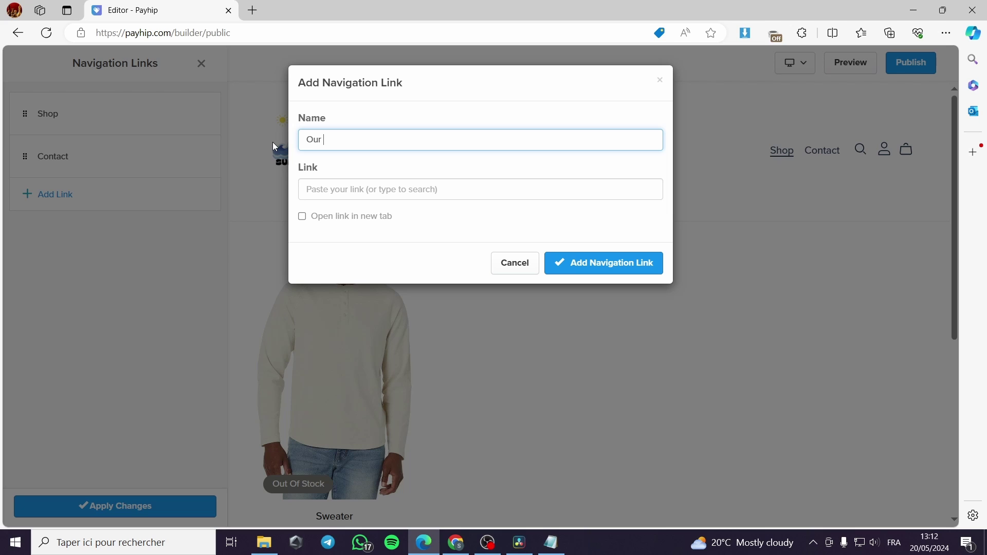
{"action": "type", "text": "Storty"}
{"action": "left_click", "coordinate": [635, 258]}
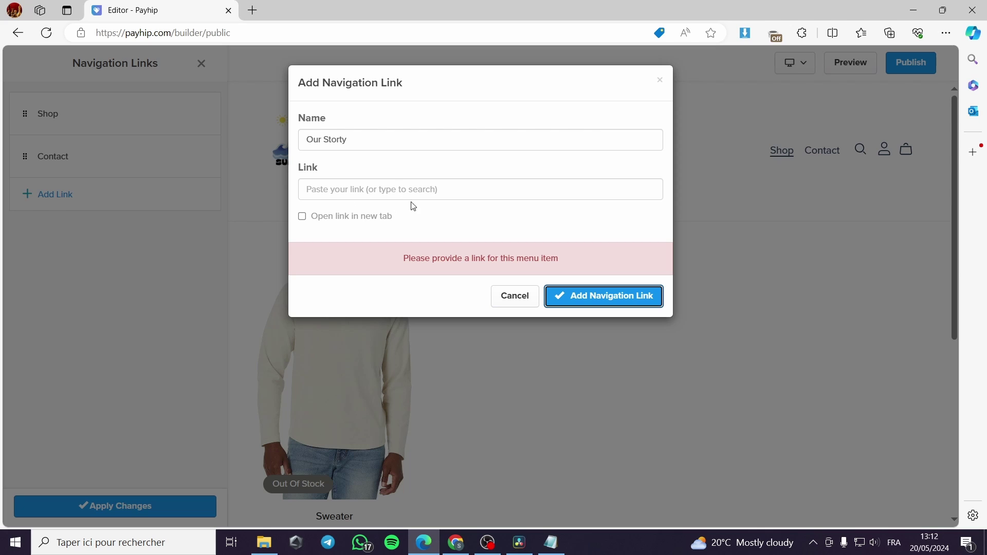
{"action": "left_click", "coordinate": [515, 297]}
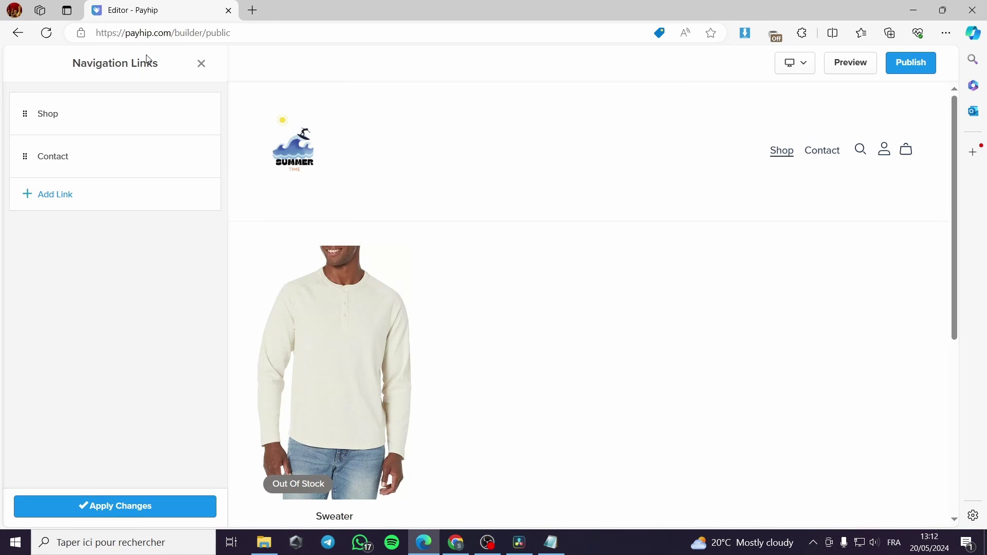
Apply the header layout with the navigation links beside the logo
{"action": "left_click", "coordinate": [201, 65]}
{"action": "left_click", "coordinate": [21, 98]}
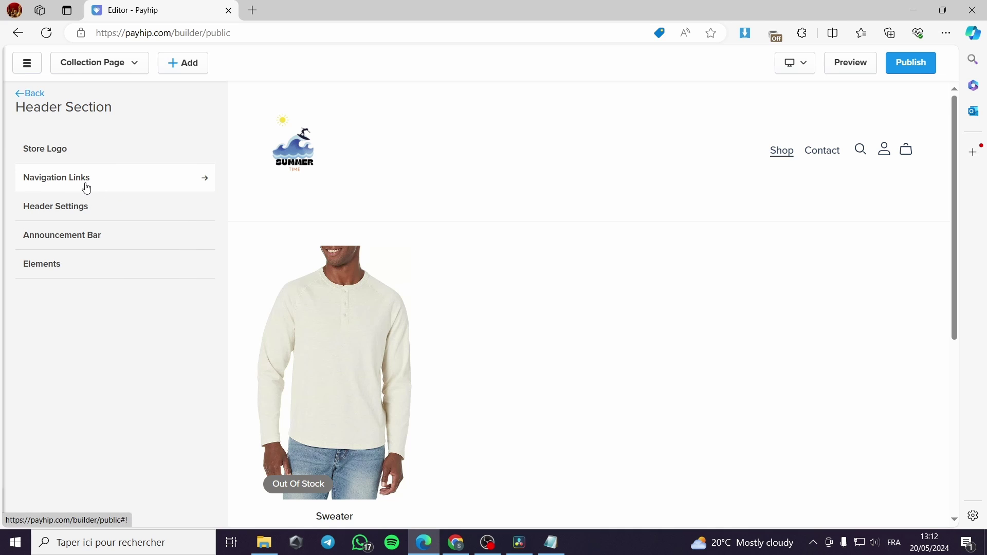
{"action": "left_click", "coordinate": [82, 211]}
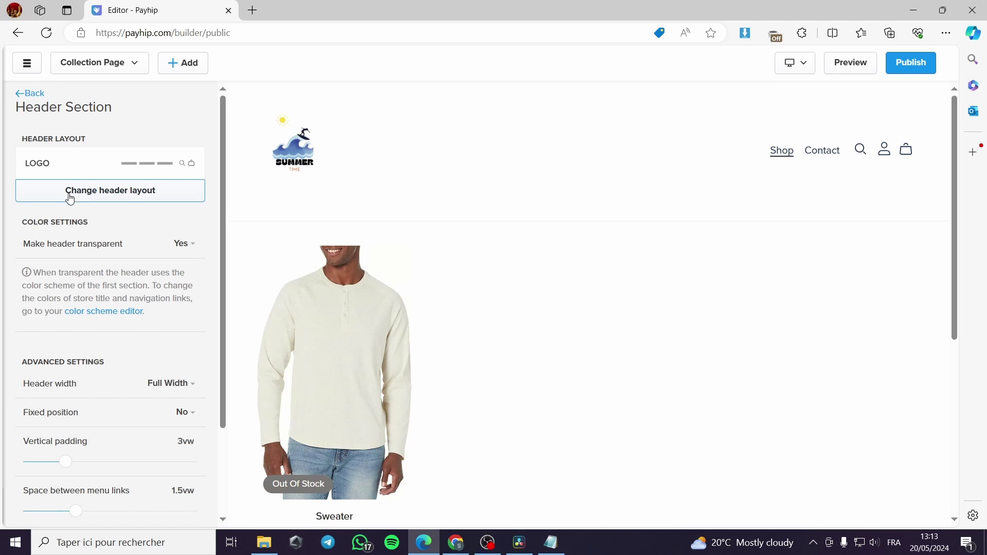
{"action": "left_click", "coordinate": [131, 195]}
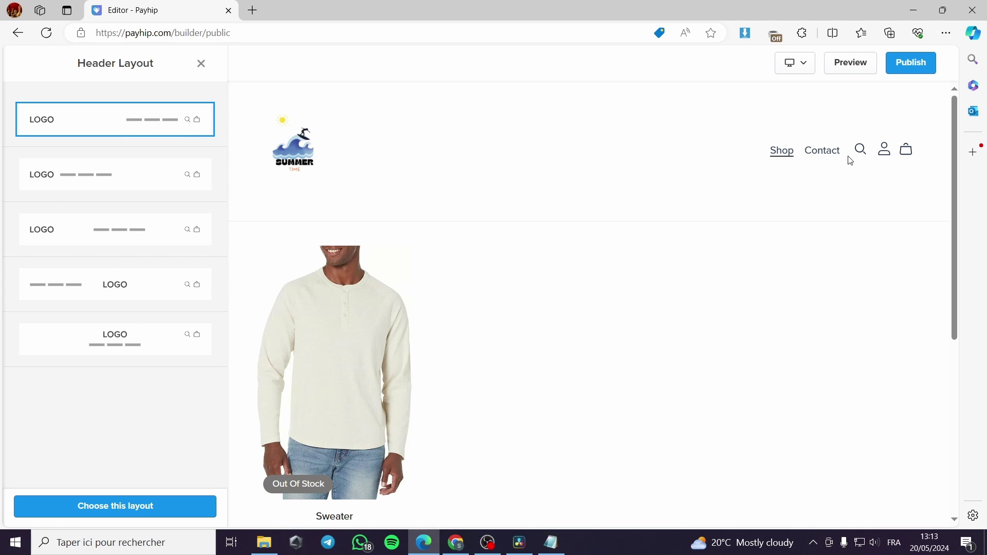
{"action": "left_click", "coordinate": [84, 179]}
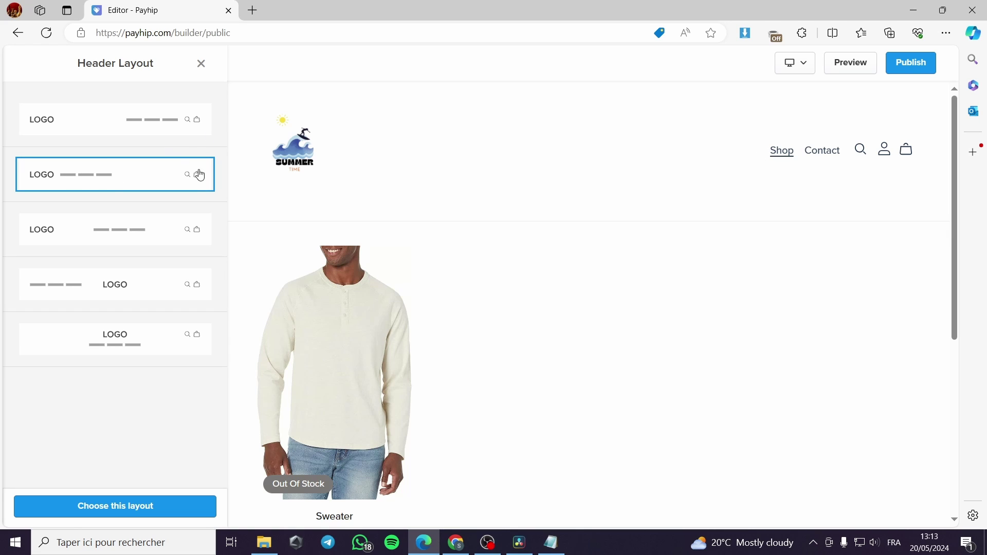
{"action": "left_click", "coordinate": [143, 506]}
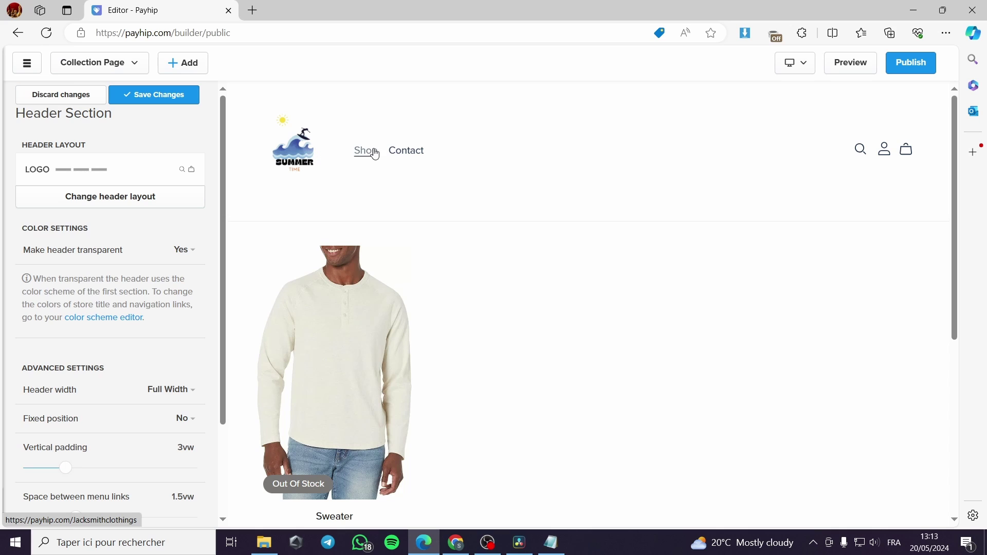
Switch instead to the centred-logo layout with the Shop and Contact menu below it
{"action": "left_click", "coordinate": [91, 198]}
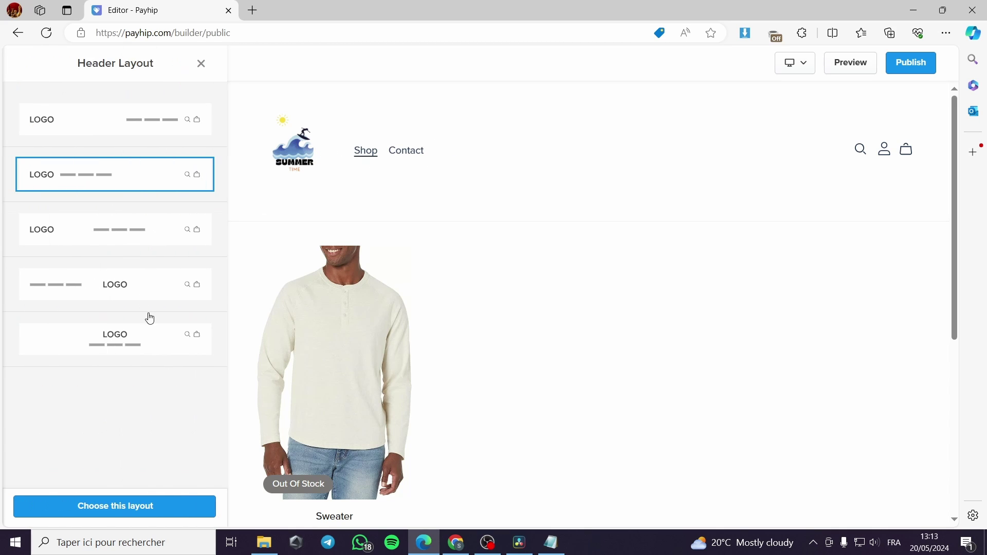
{"action": "left_click", "coordinate": [120, 346]}
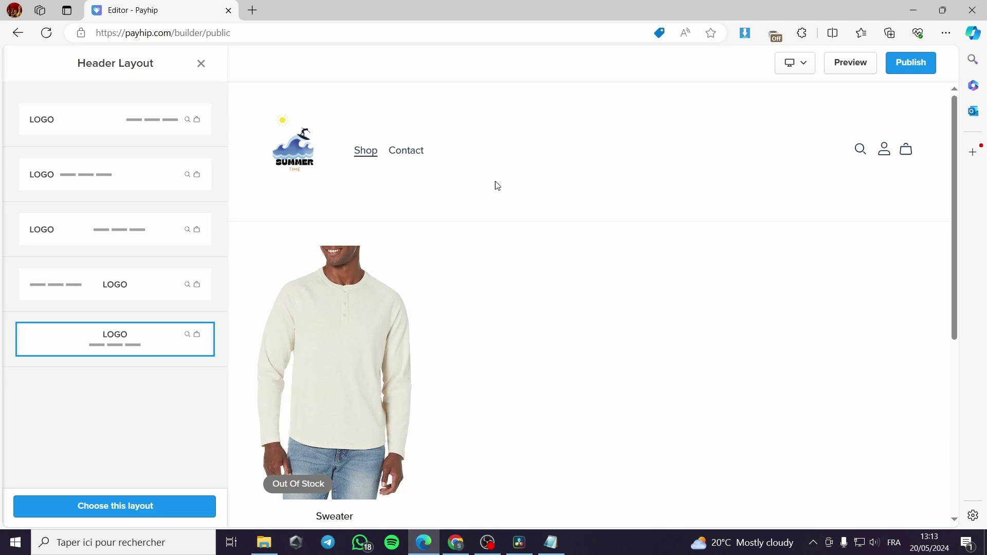
{"action": "left_click", "coordinate": [209, 335]}
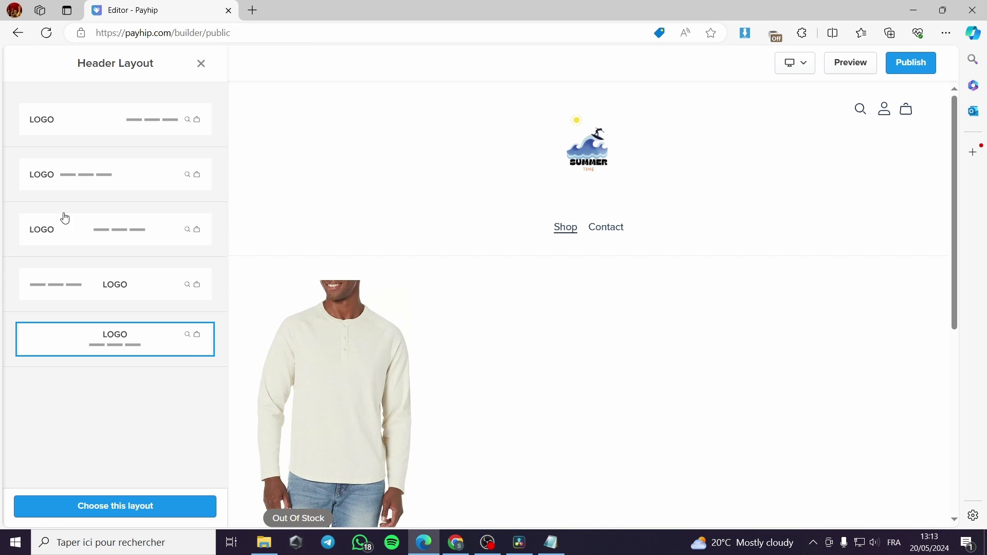
{"action": "left_click", "coordinate": [201, 64]}
{"action": "scroll", "coordinate": [154, 321], "scroll_direction": "down", "scroll_amount": 1}
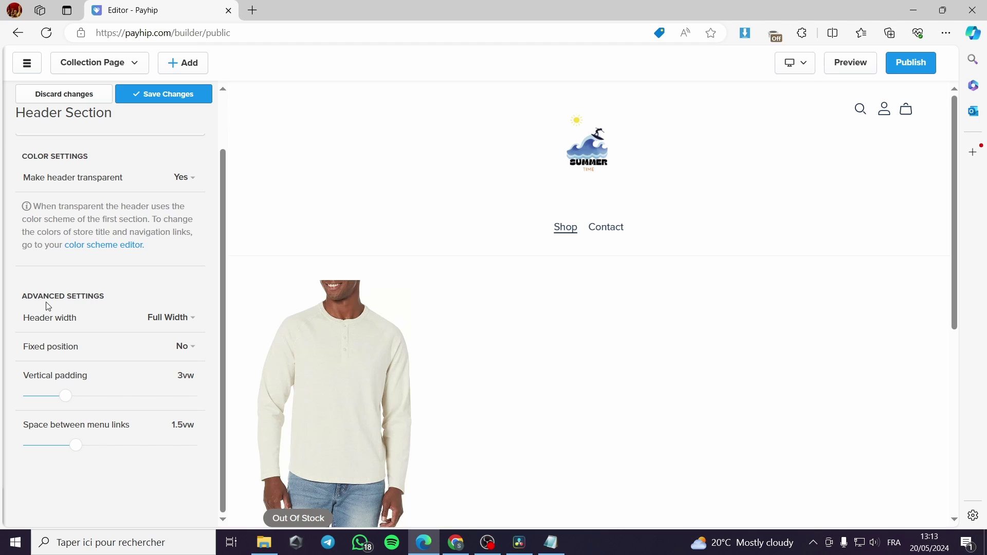
Set header transparency to No, choose the blue Highlight colour scheme, and save
{"action": "left_click", "coordinate": [190, 180]}
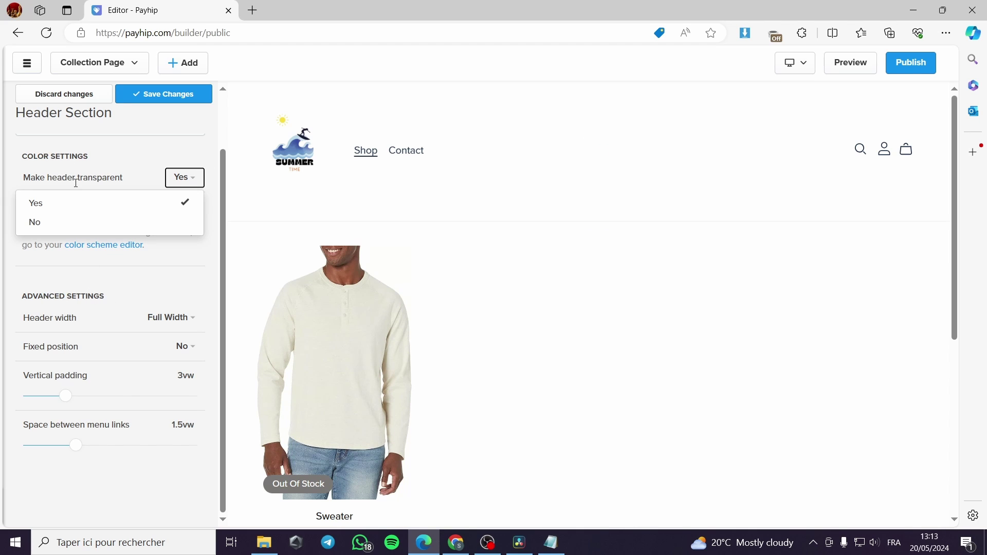
{"action": "left_click", "coordinate": [103, 225]}
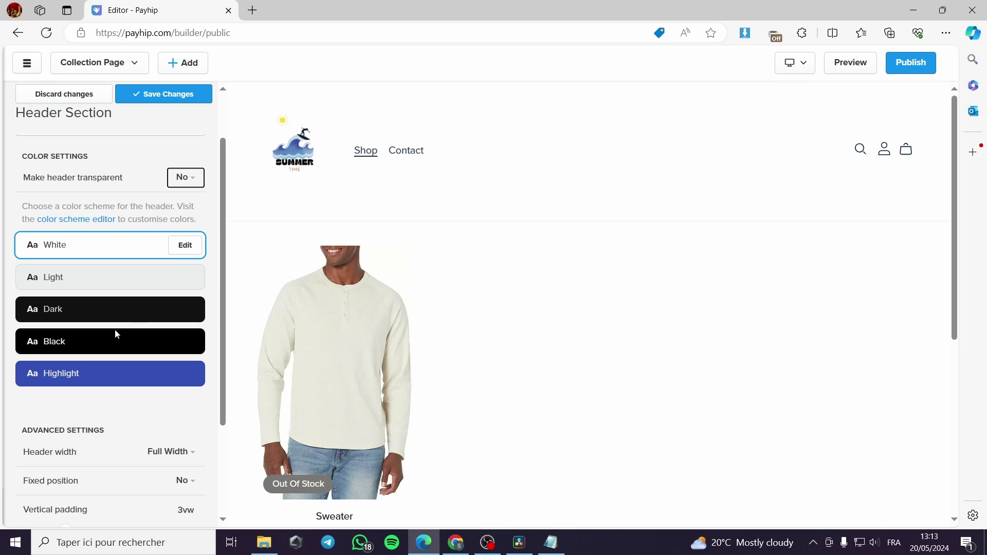
{"action": "left_click", "coordinate": [91, 286]}
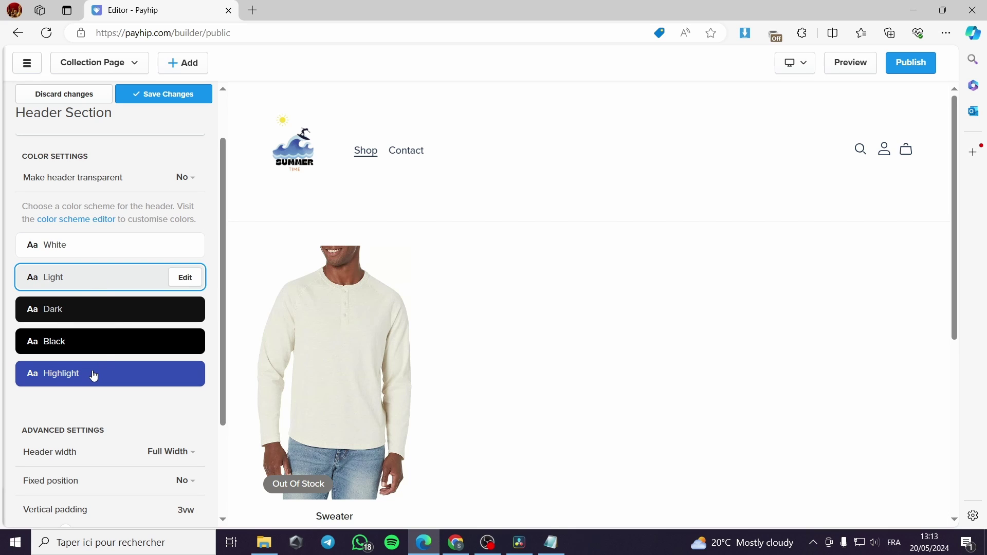
{"action": "left_click", "coordinate": [121, 325]}
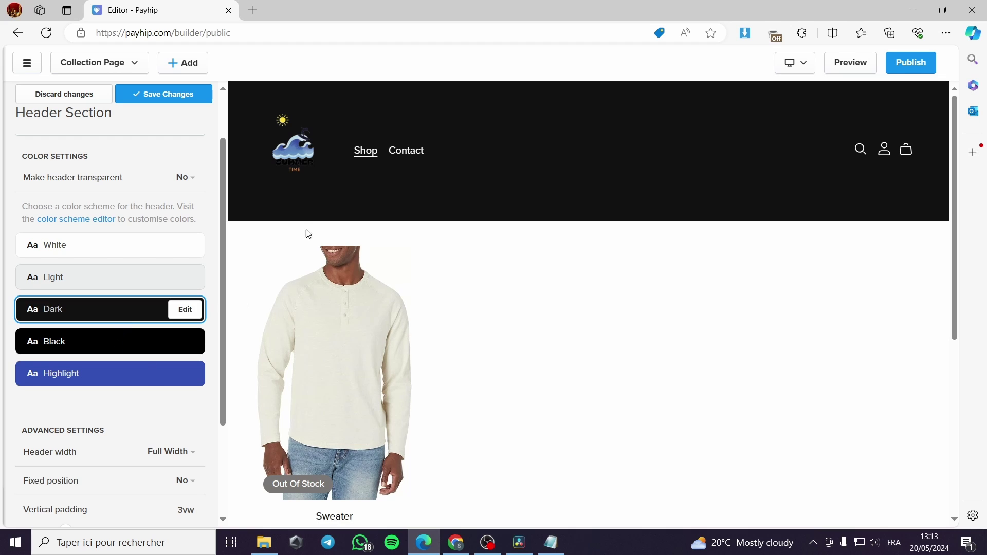
{"action": "left_click", "coordinate": [145, 351]}
{"action": "left_click", "coordinate": [148, 381]}
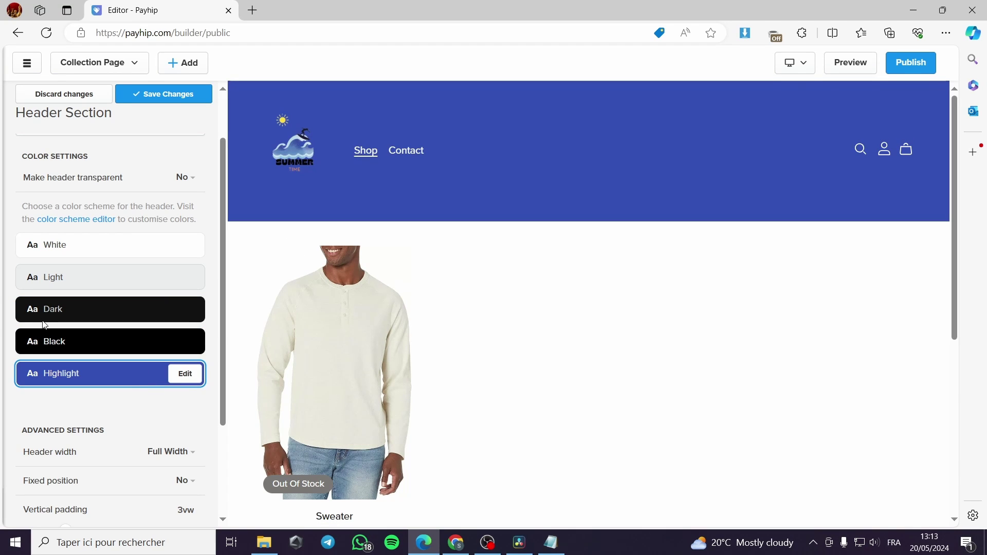
{"action": "scroll", "coordinate": [649, 331], "scroll_direction": "down", "scroll_amount": 3}
{"action": "scroll", "coordinate": [483, 323], "scroll_direction": "up", "scroll_amount": 3}
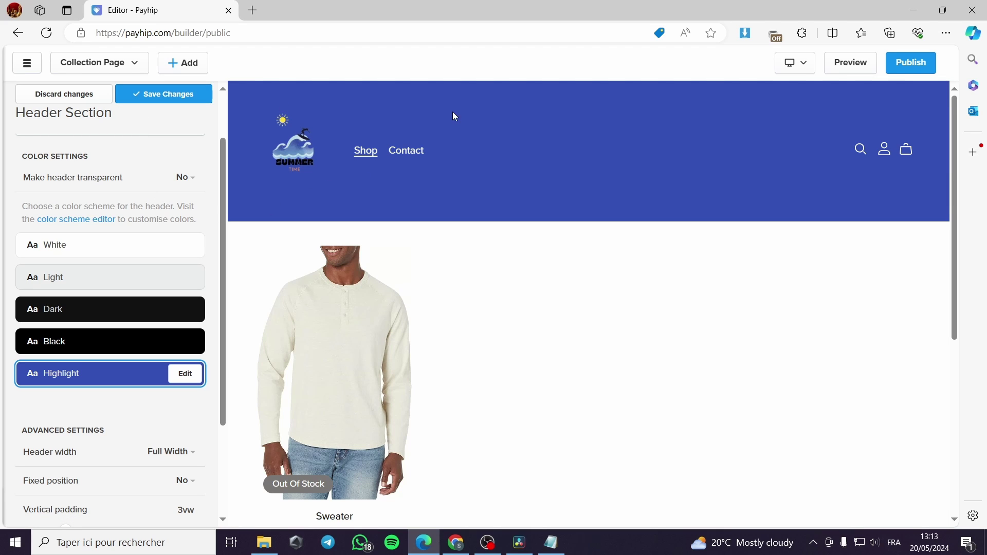
{"action": "left_click", "coordinate": [149, 94]}
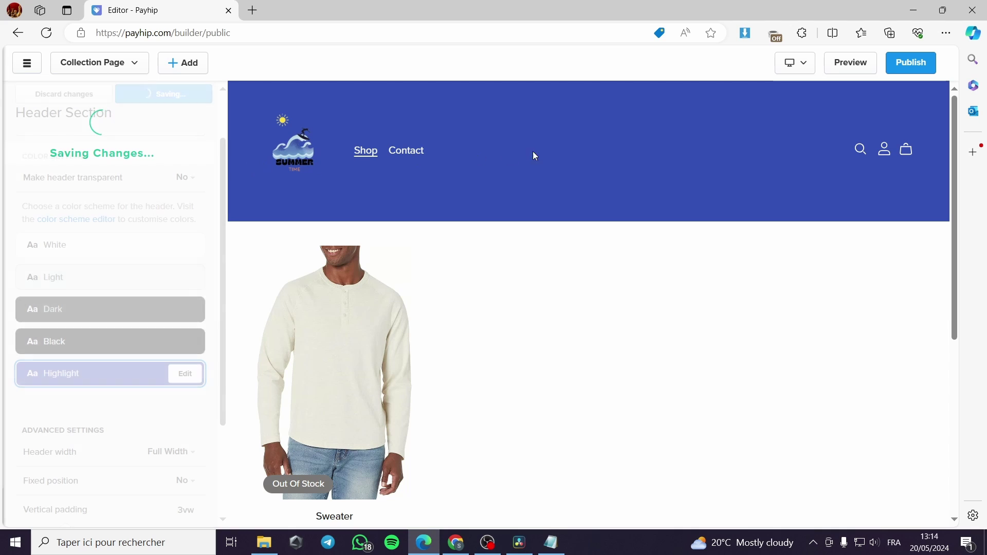
{"action": "left_click", "coordinate": [29, 95]}
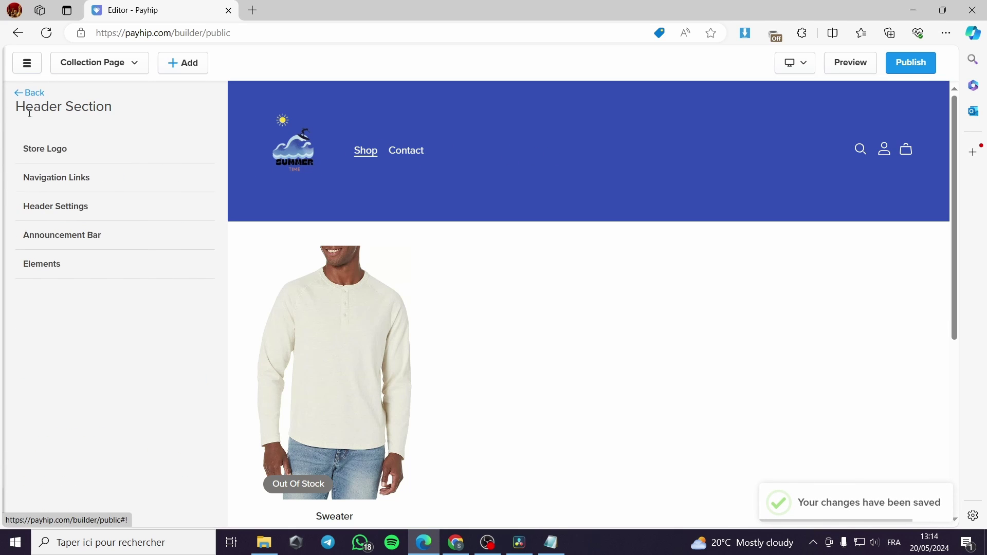
Turn on the announcement bar with the text 'Welcome to my Store' and save it
{"action": "left_click", "coordinate": [88, 237]}
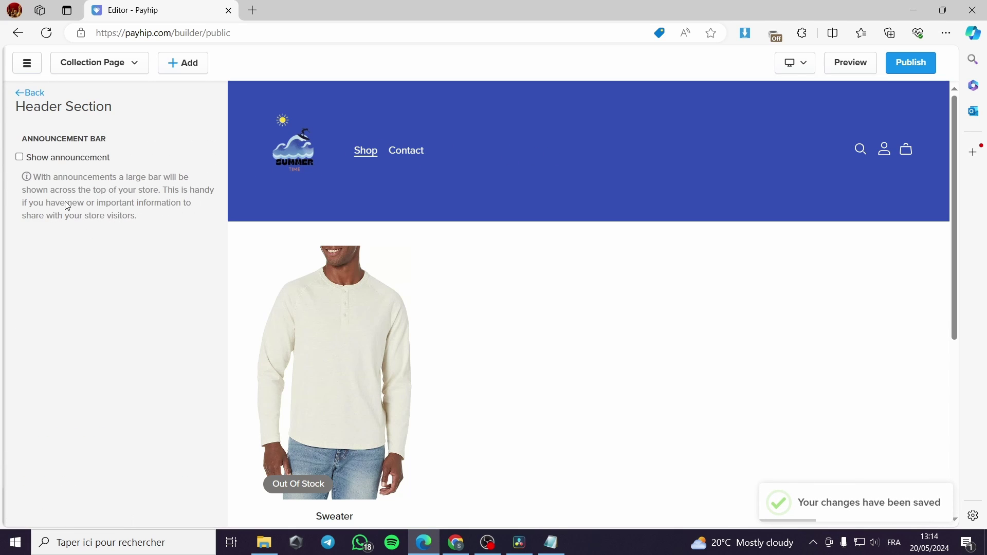
{"action": "left_click", "coordinate": [20, 158]}
{"action": "left_click", "coordinate": [59, 225]}
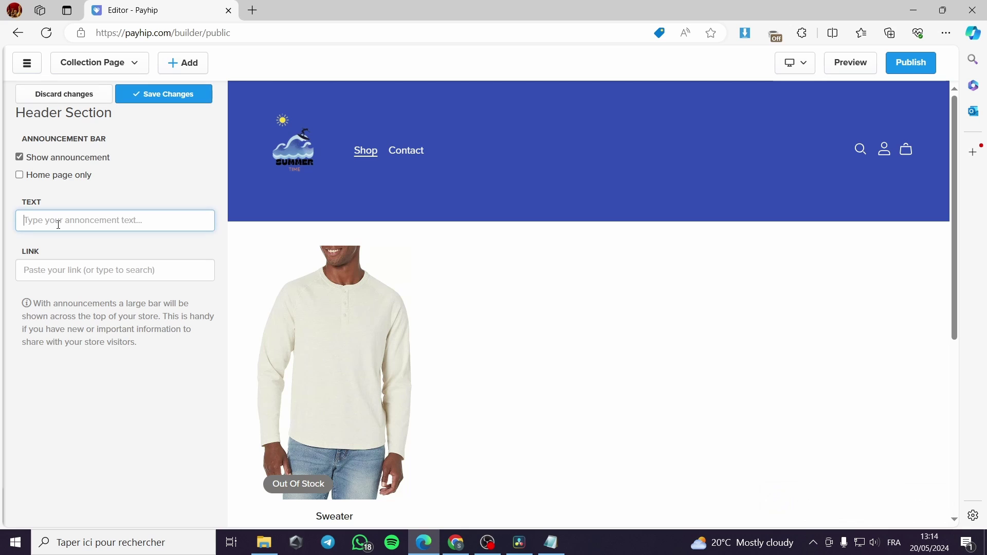
{"action": "type", "text": "Wel"}
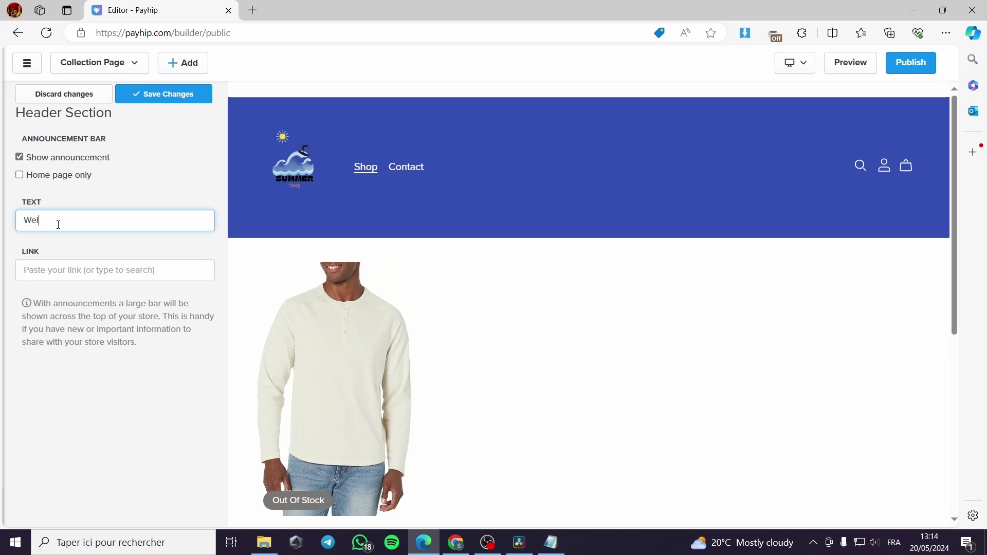
{"action": "type", "text": "come to m"}
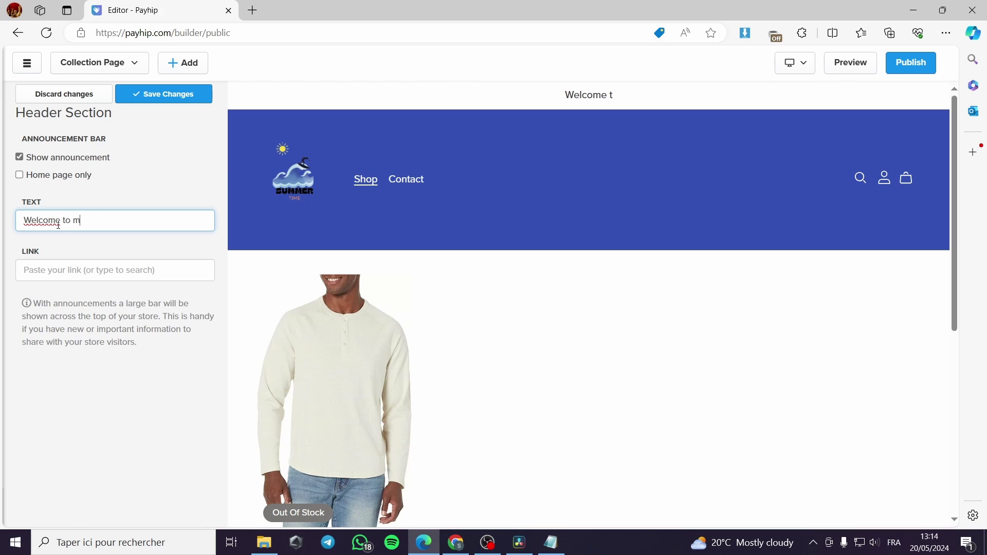
{"action": "type", "text": "y Store"}
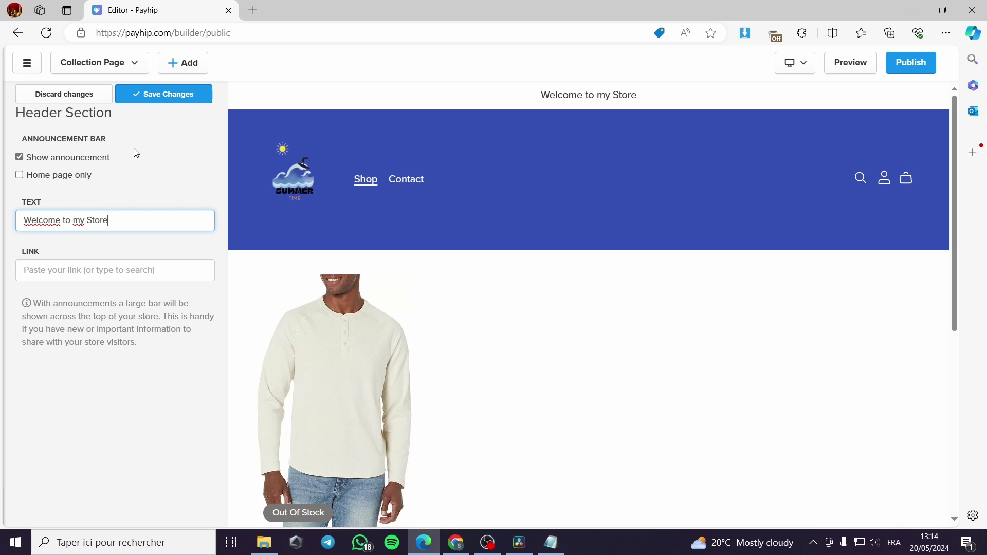
{"action": "left_click", "coordinate": [175, 106]}
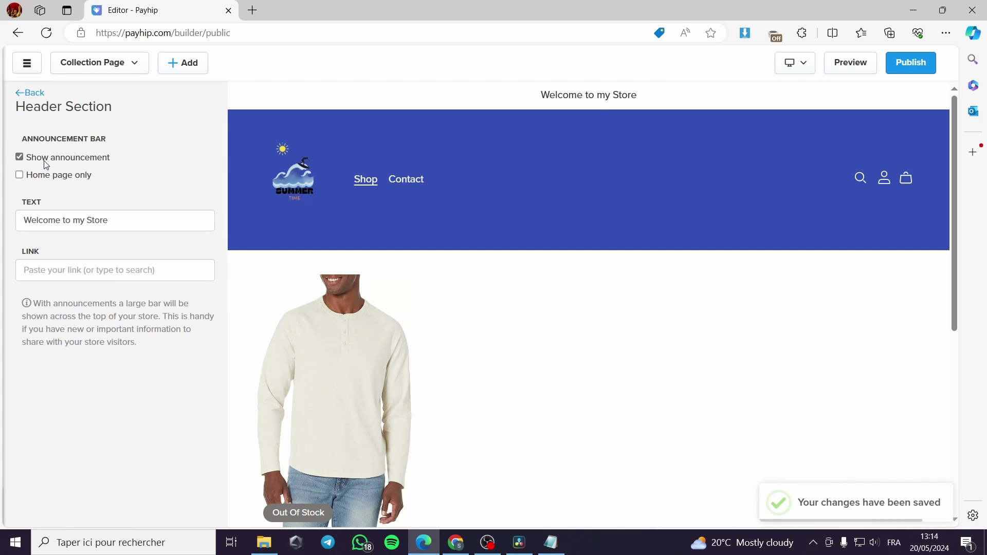
{"action": "left_click", "coordinate": [32, 93]}
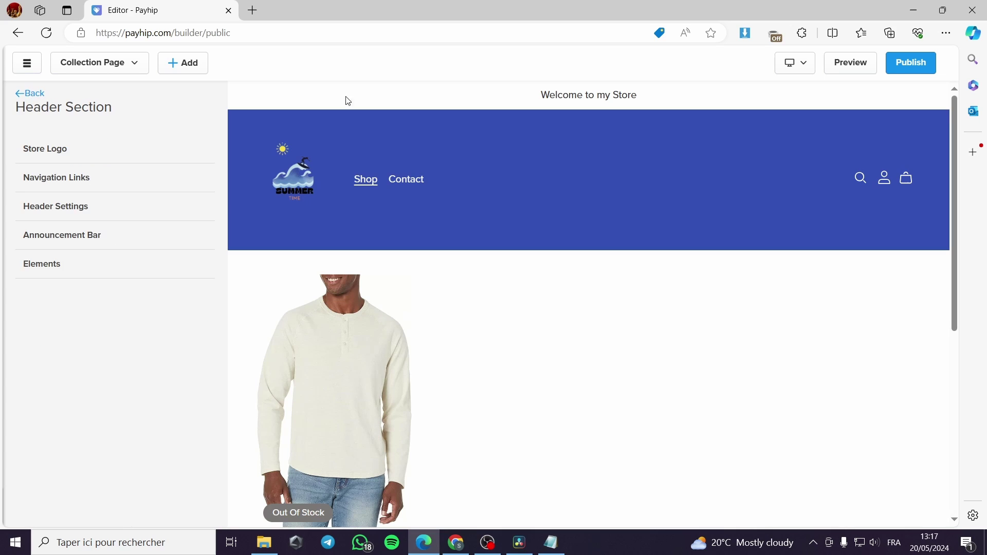
Show a call-to-action button in the header and link it to the Sweater product
{"action": "left_click", "coordinate": [54, 269]}
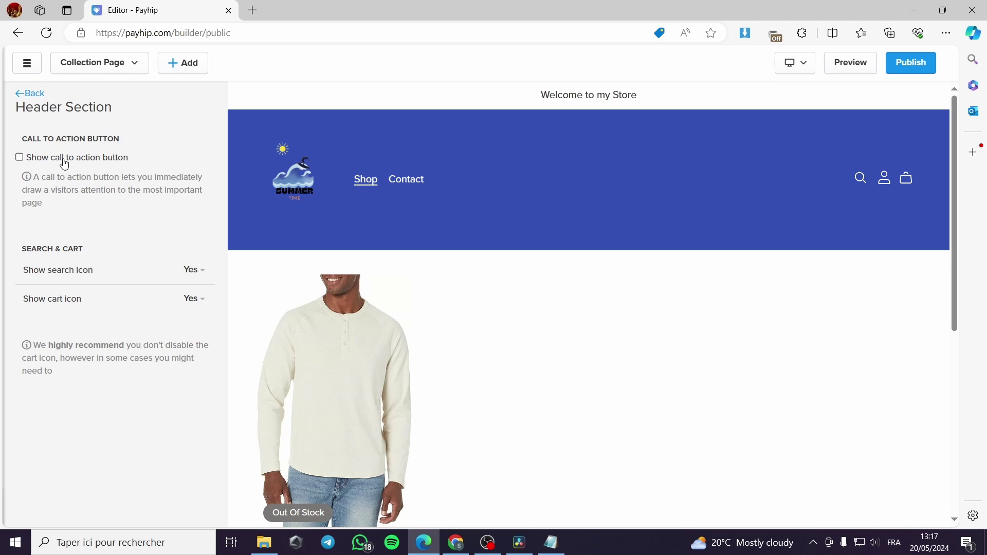
{"action": "left_click", "coordinate": [20, 158]}
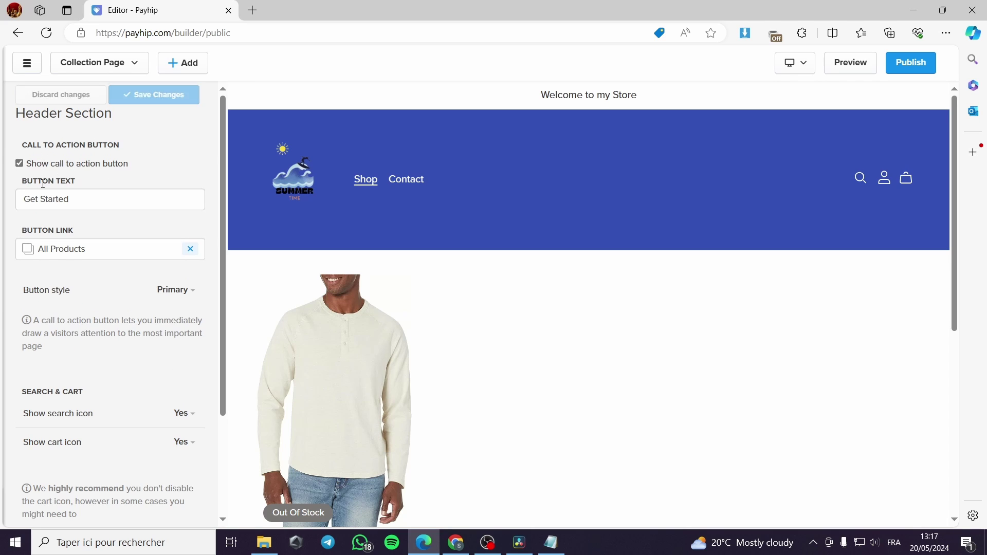
{"action": "left_click", "coordinate": [150, 96]}
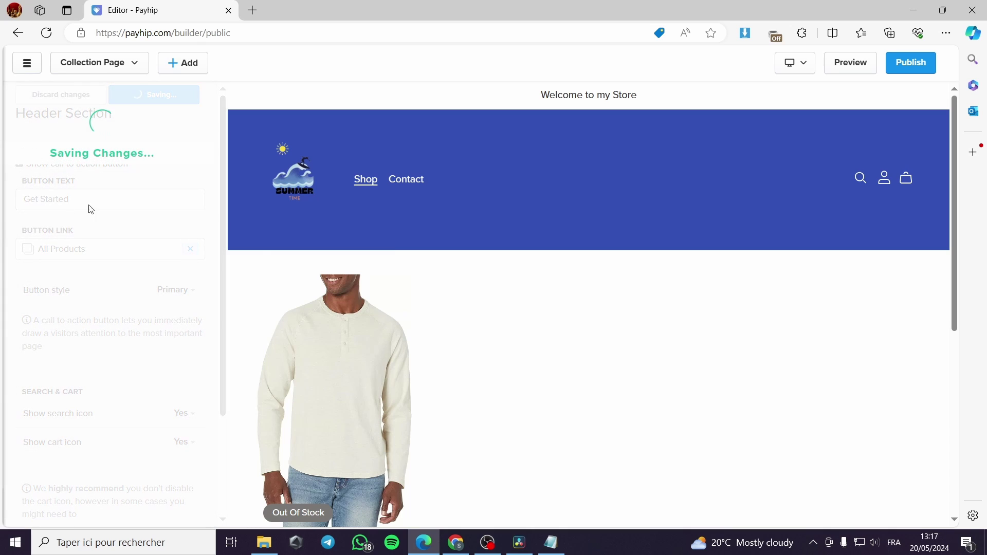
{"action": "left_click", "coordinate": [190, 242]}
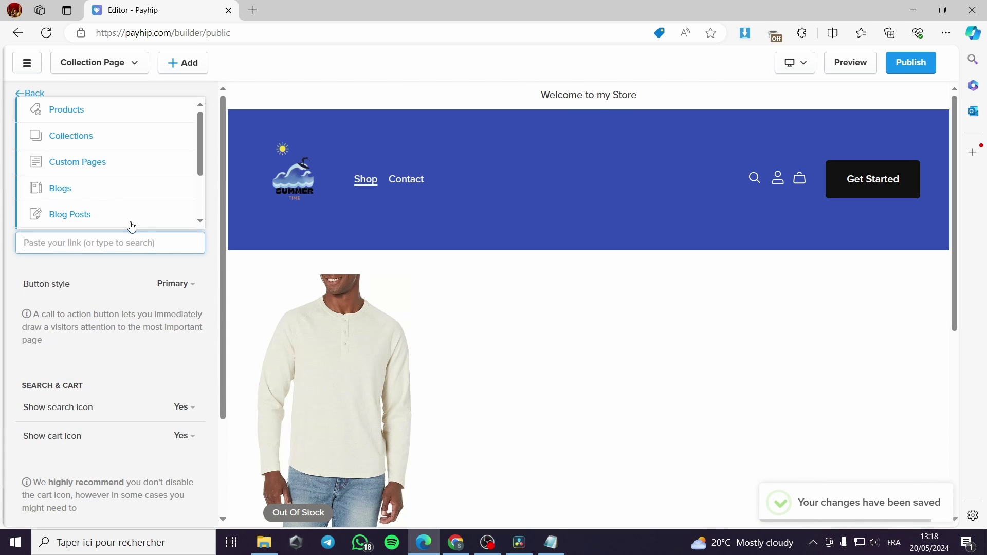
{"action": "left_click", "coordinate": [165, 119]}
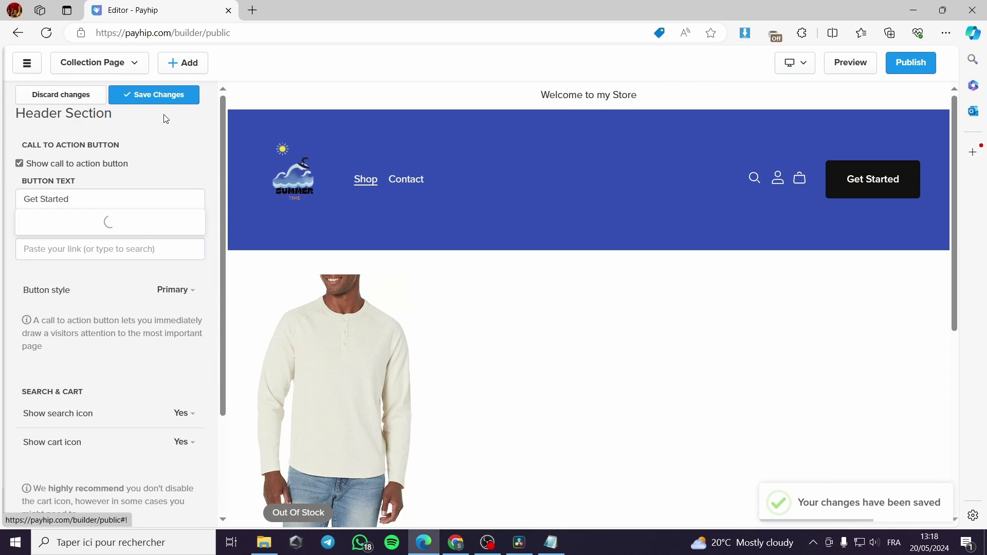
{"action": "left_click", "coordinate": [74, 223]}
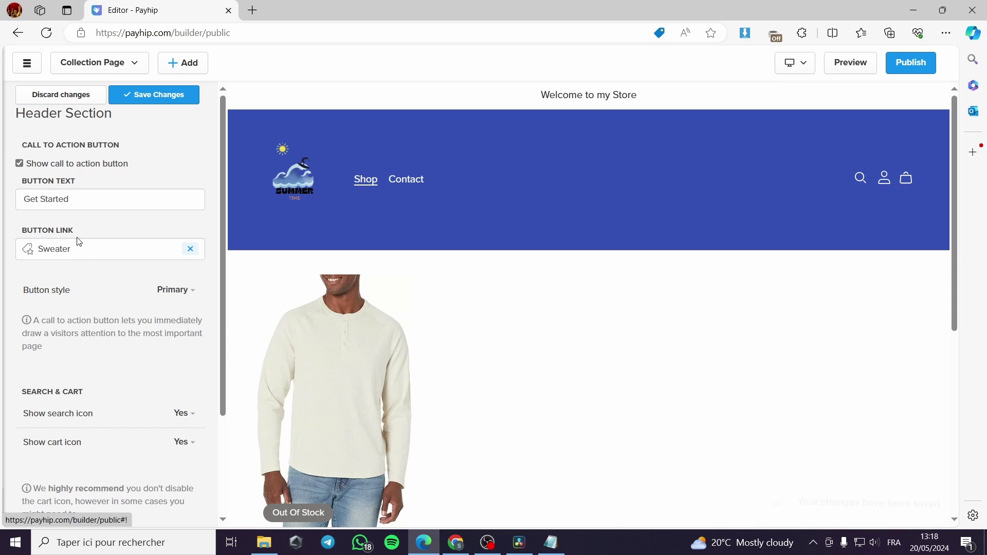
Change the button text to 'Buy right NOW' and save the header
{"action": "left_click_drag", "start_coordinate": [70, 199], "coordinate": [2, 203]}
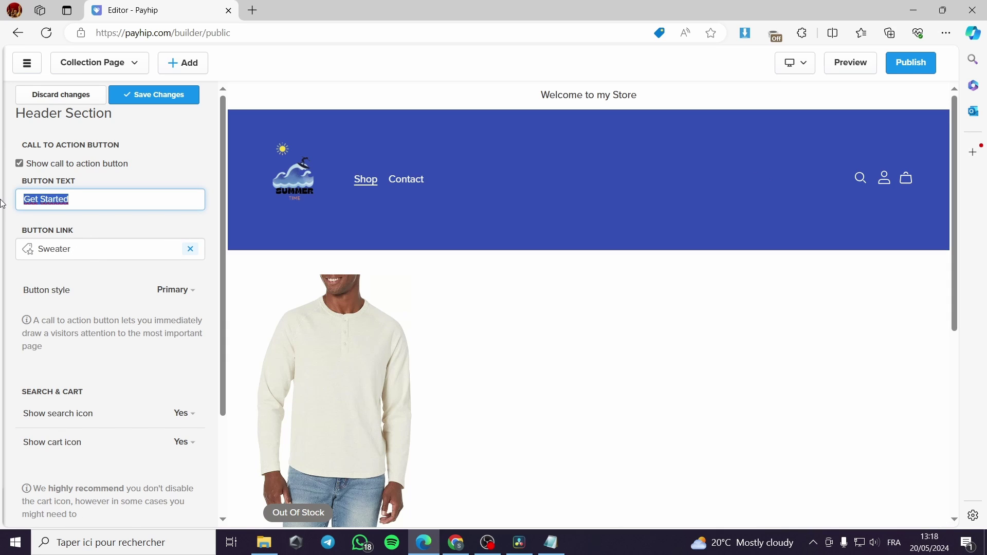
{"action": "type", "text": "Buy ri"}
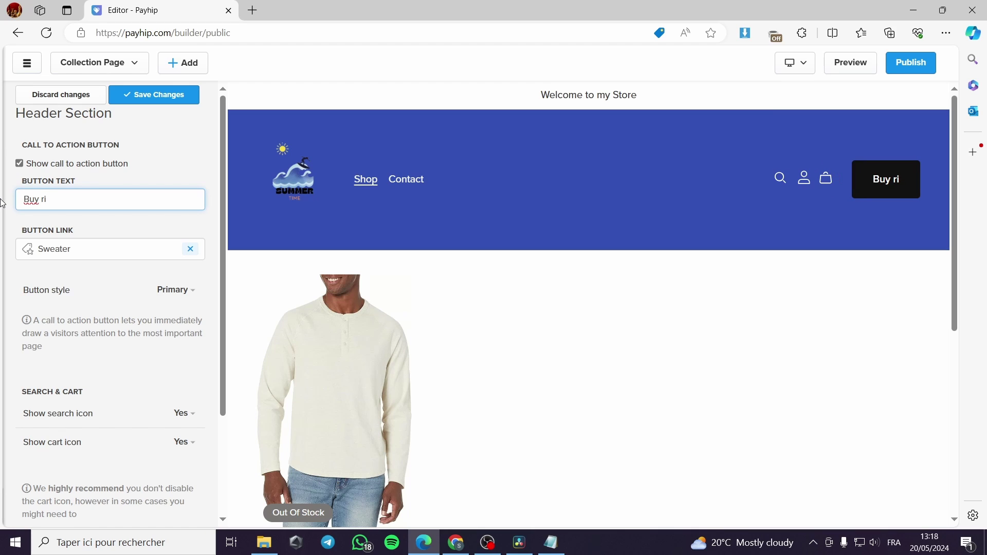
{"action": "type", "text": "ght NOW"}
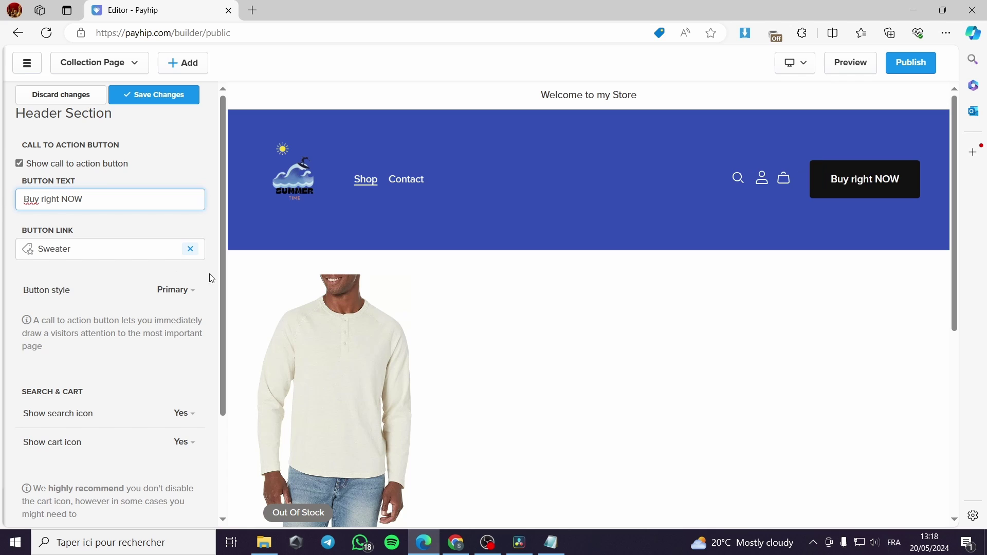
{"action": "scroll", "coordinate": [420, 383], "scroll_direction": "down", "scroll_amount": 3}
{"action": "left_click", "coordinate": [361, 363]}
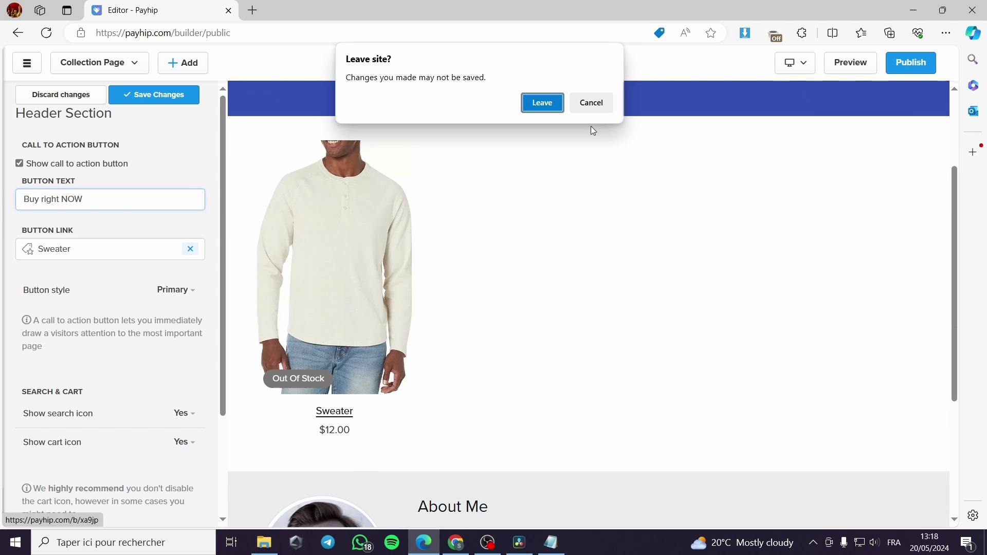
{"action": "left_click", "coordinate": [591, 105]}
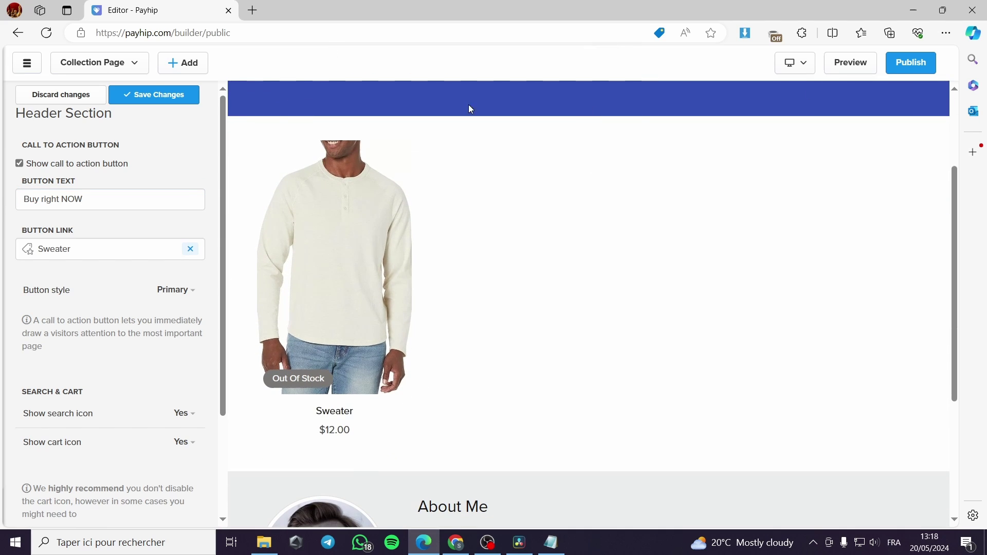
{"action": "left_click", "coordinate": [164, 95]}
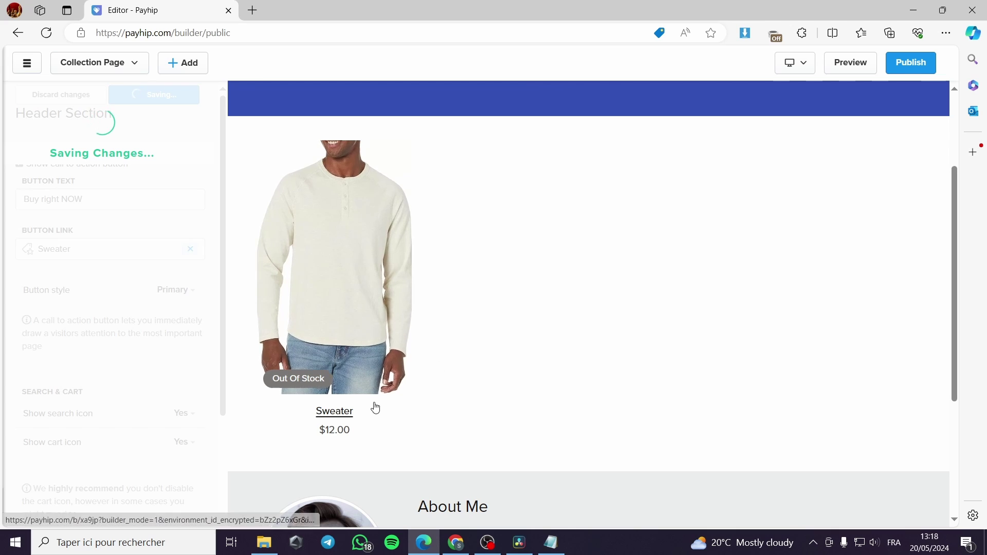
{"action": "scroll", "coordinate": [363, 273], "scroll_direction": "down", "scroll_amount": 2}
Load the Sweater product page into the editor from the store preview
{"action": "left_click", "coordinate": [344, 286]}
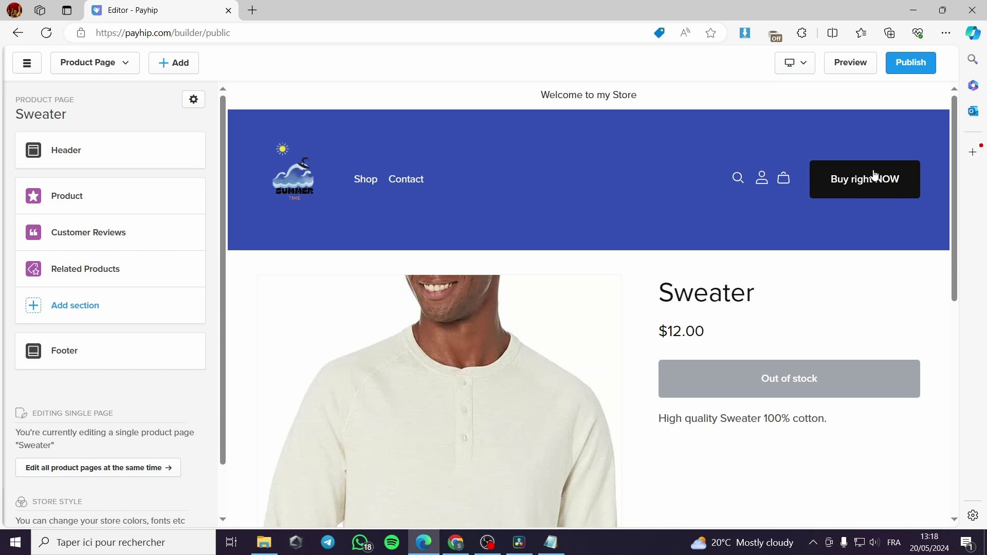
Uncheck 'Show call to action button' in the Sweater page's header elements and save
{"action": "left_click", "coordinate": [115, 166]}
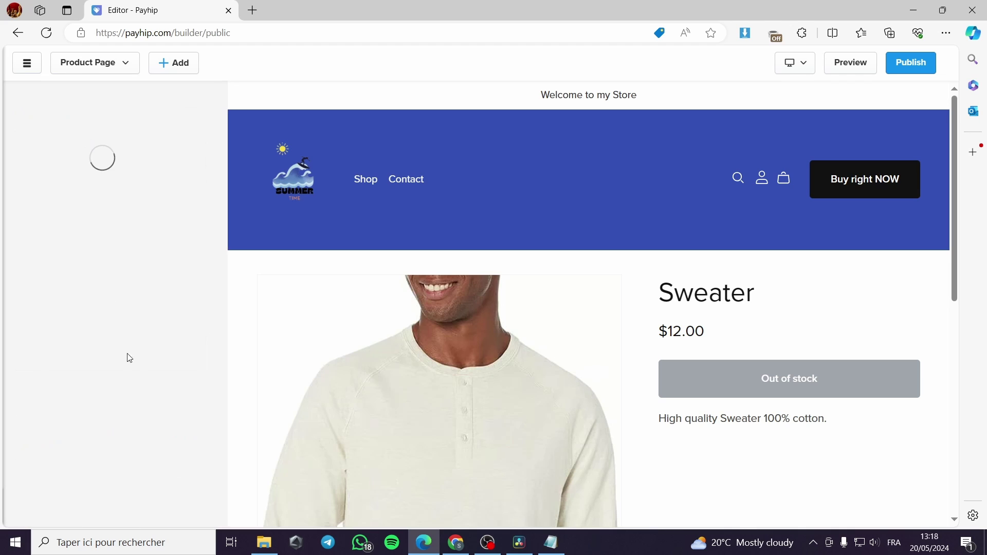
{"action": "left_click", "coordinate": [88, 272]}
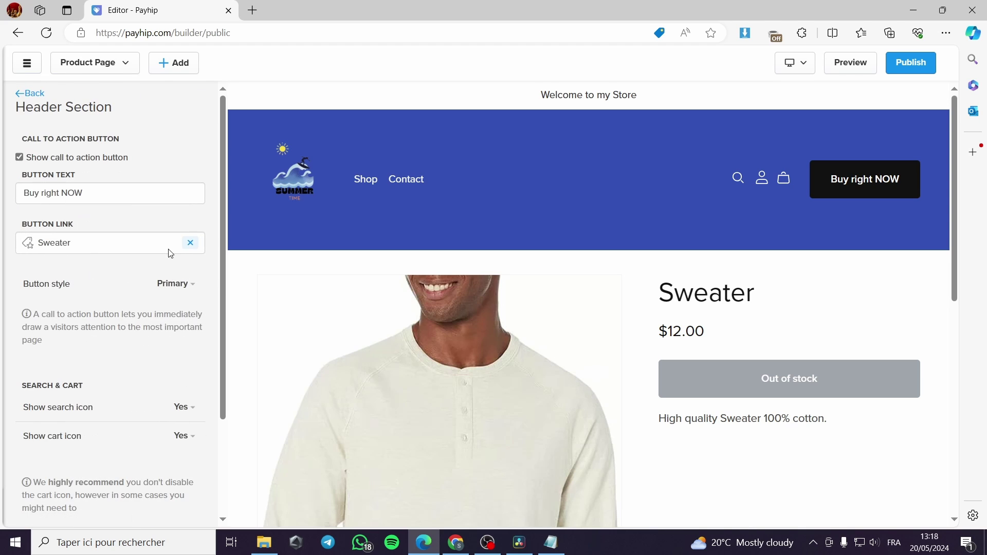
{"action": "left_click", "coordinate": [19, 159]}
{"action": "left_click", "coordinate": [20, 163]}
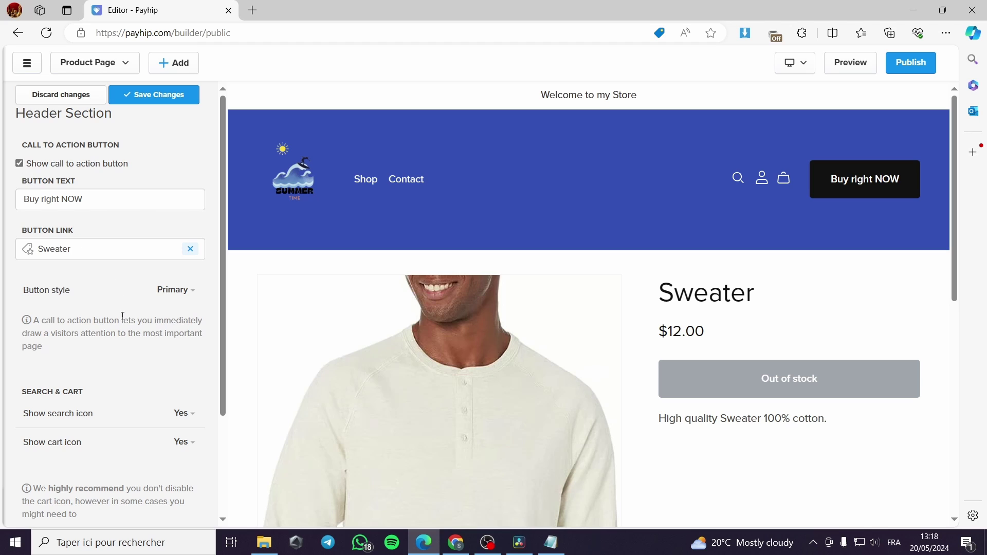
{"action": "left_click", "coordinate": [191, 291]}
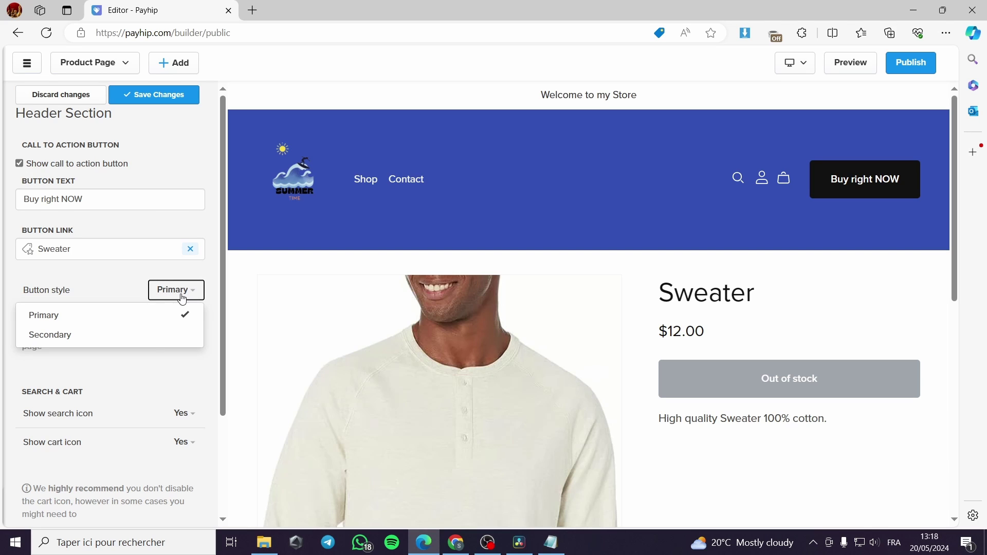
{"action": "left_click", "coordinate": [114, 289]}
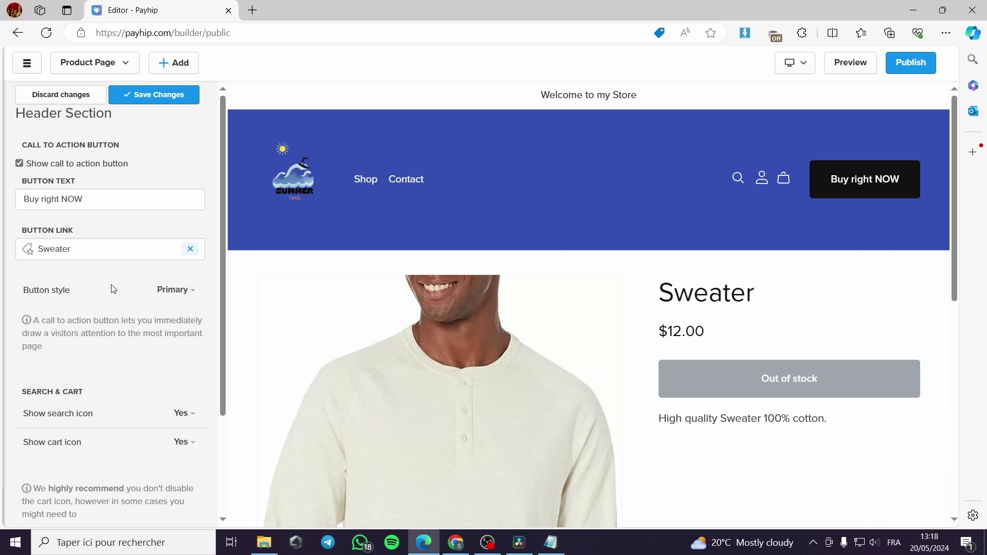
{"action": "left_click", "coordinate": [20, 163]}
{"action": "left_click", "coordinate": [183, 98]}
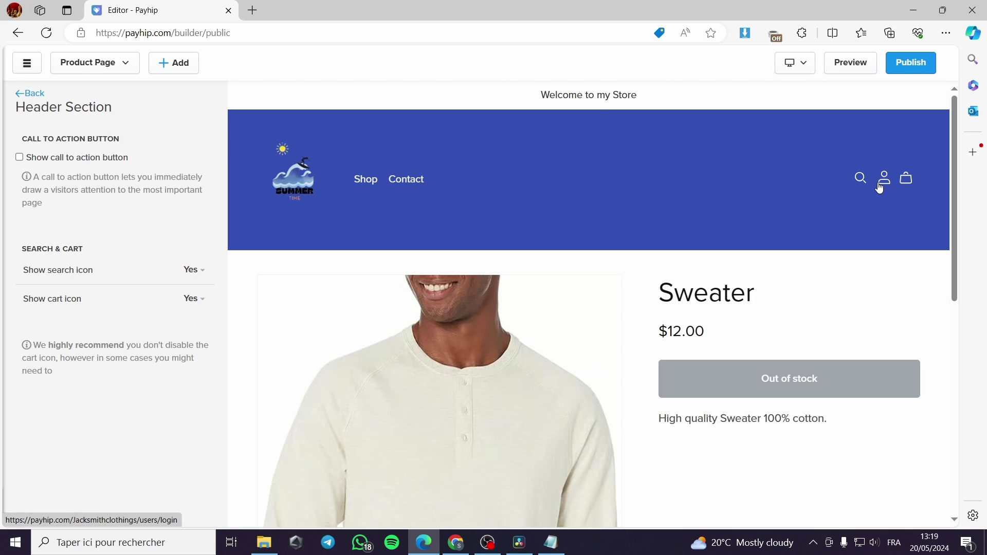
{"action": "left_click", "coordinate": [30, 93]}
Set the Sweater product image width to 35% in the Product section
{"action": "left_click", "coordinate": [30, 95]}
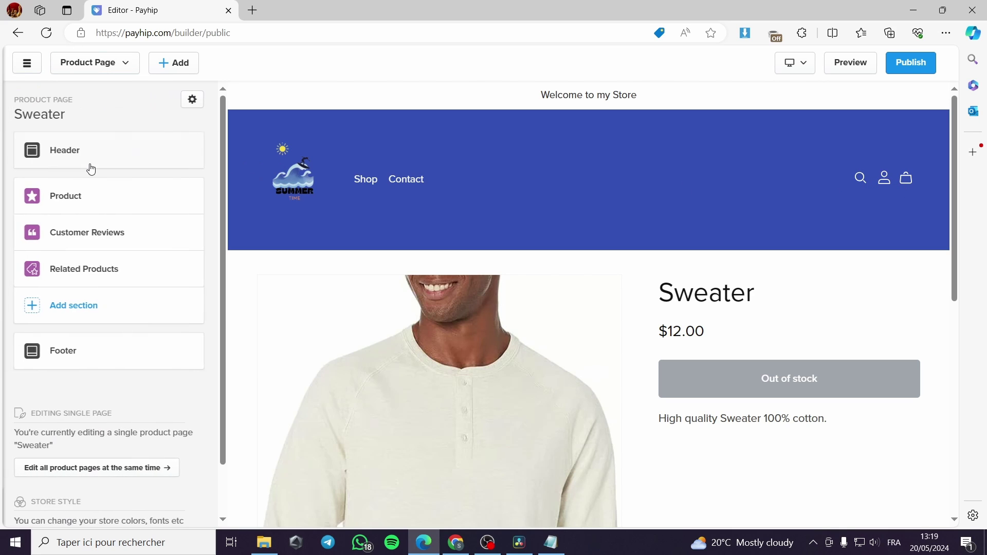
{"action": "left_click", "coordinate": [85, 210]}
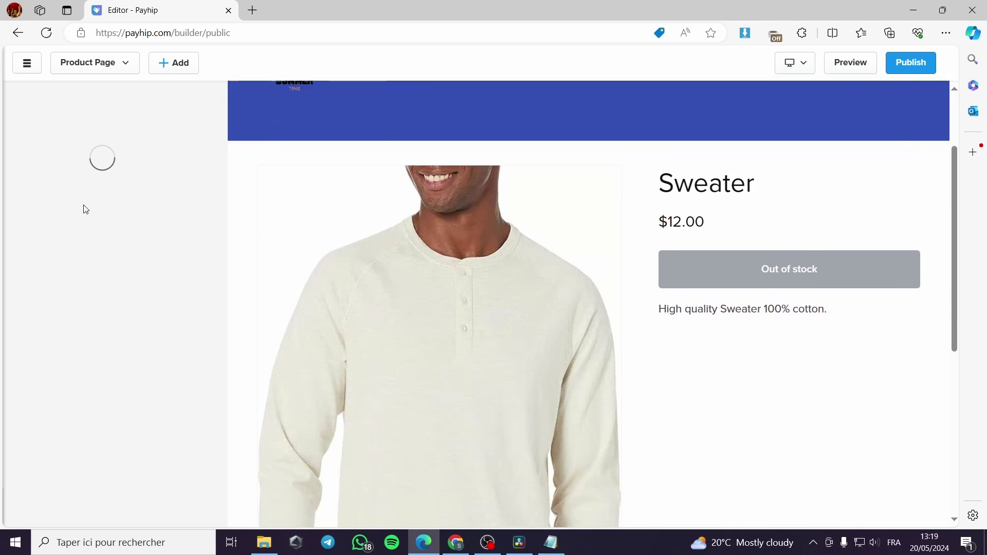
{"action": "scroll", "coordinate": [651, 291], "scroll_direction": "down", "scroll_amount": 5}
{"action": "scroll", "coordinate": [447, 325], "scroll_direction": "up", "scroll_amount": 3}
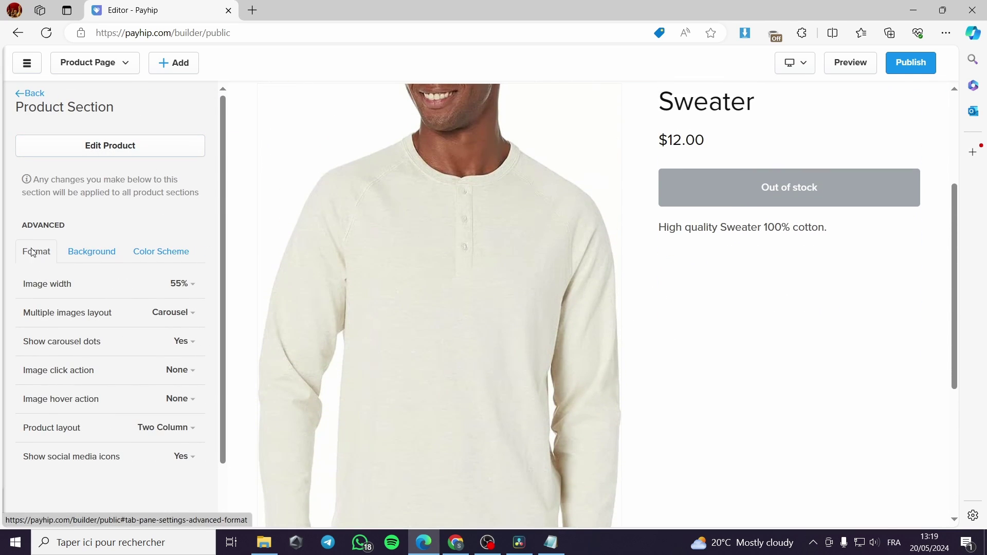
{"action": "left_click", "coordinate": [196, 286]}
{"action": "left_click", "coordinate": [138, 367]}
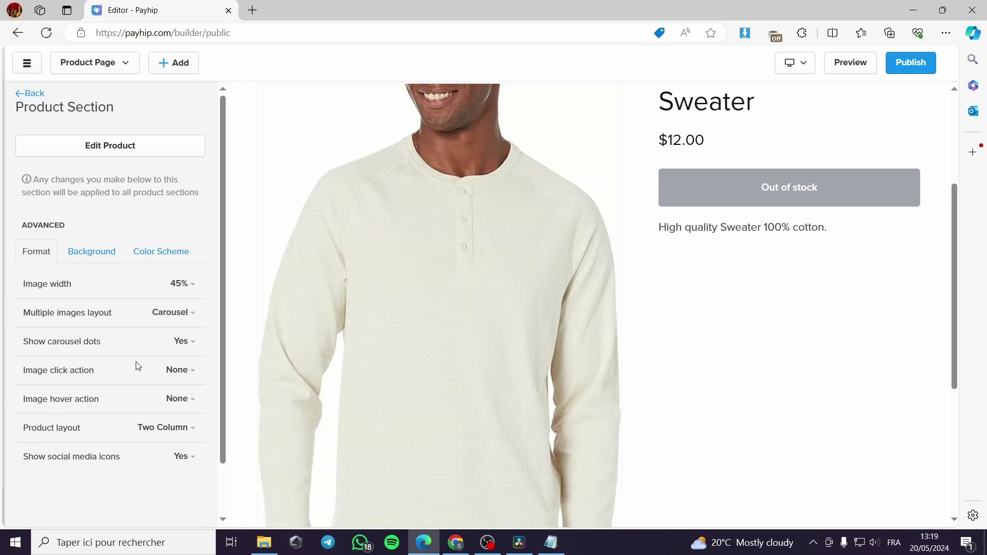
{"action": "left_click", "coordinate": [198, 293]}
{"action": "left_click", "coordinate": [143, 394]}
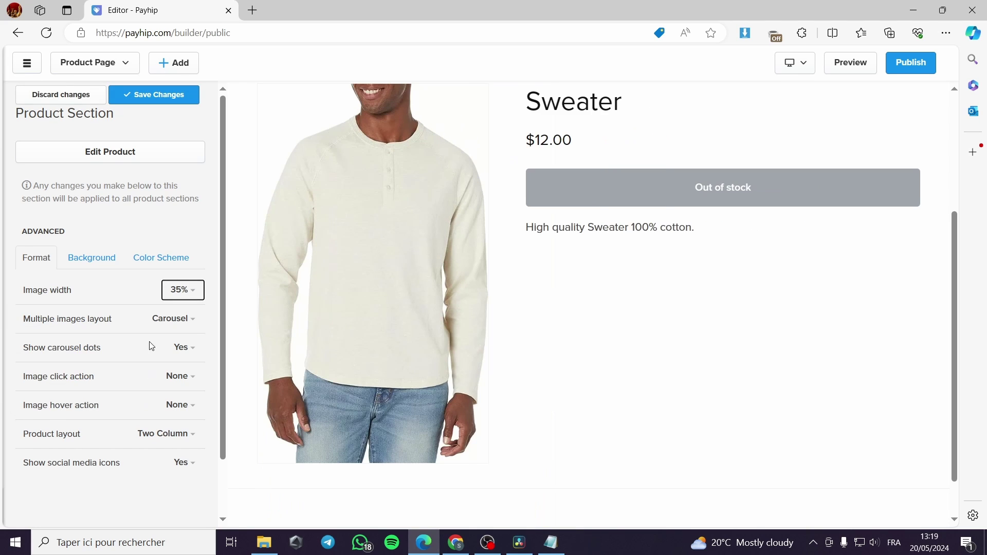
{"action": "scroll", "coordinate": [420, 285], "scroll_direction": "up", "scroll_amount": 3}
{"action": "scroll", "coordinate": [369, 333], "scroll_direction": "down", "scroll_amount": 3}
{"action": "left_click", "coordinate": [177, 290]}
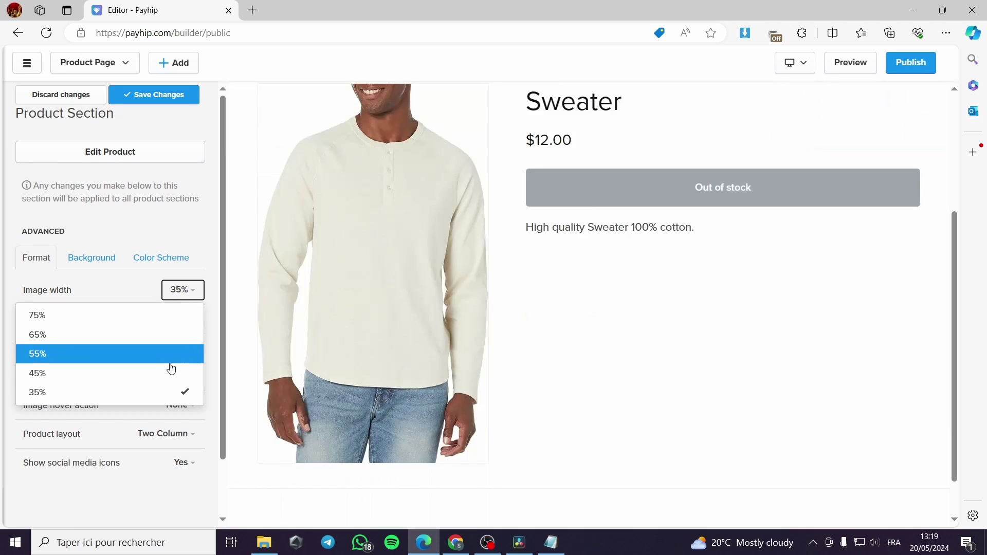
{"action": "left_click", "coordinate": [186, 314]}
{"action": "left_click", "coordinate": [191, 286]}
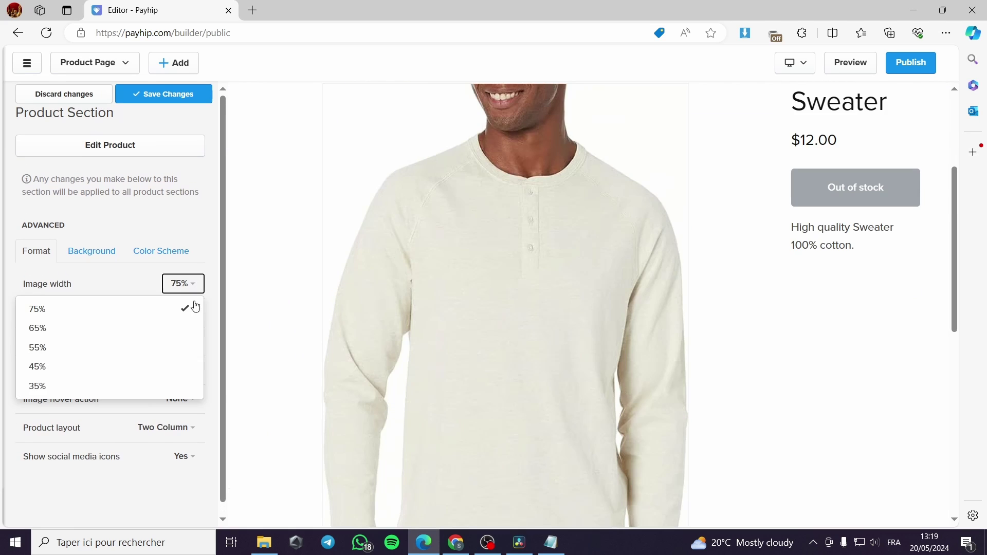
{"action": "left_click", "coordinate": [141, 393]}
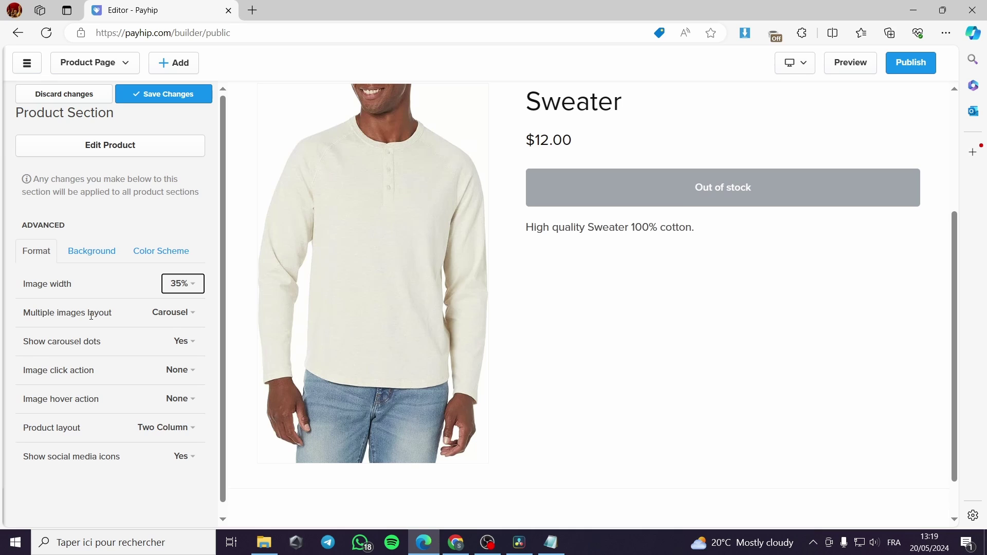
Keep Carousel for multiple images and set both image click and hover actions to Zoom
{"action": "left_click", "coordinate": [185, 315]}
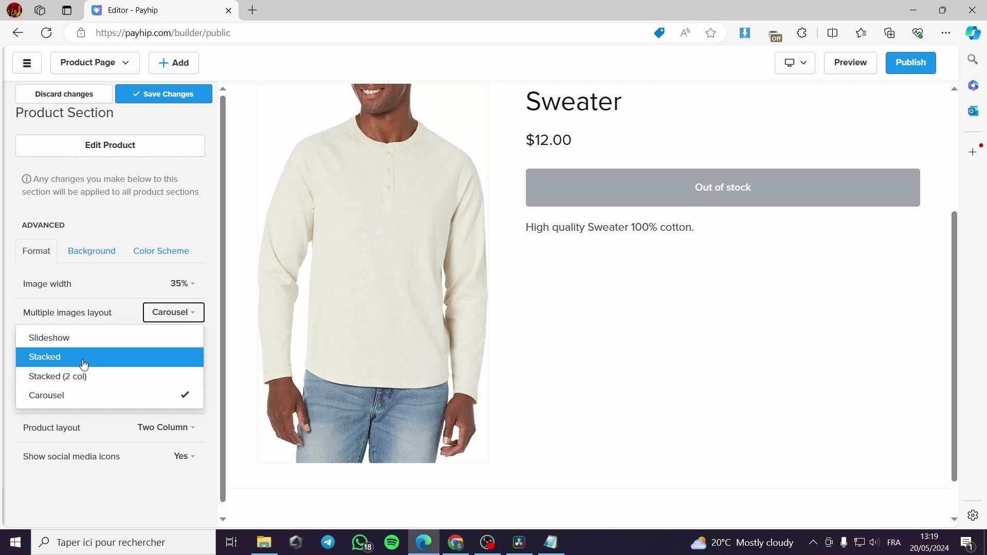
{"action": "left_click", "coordinate": [81, 322]}
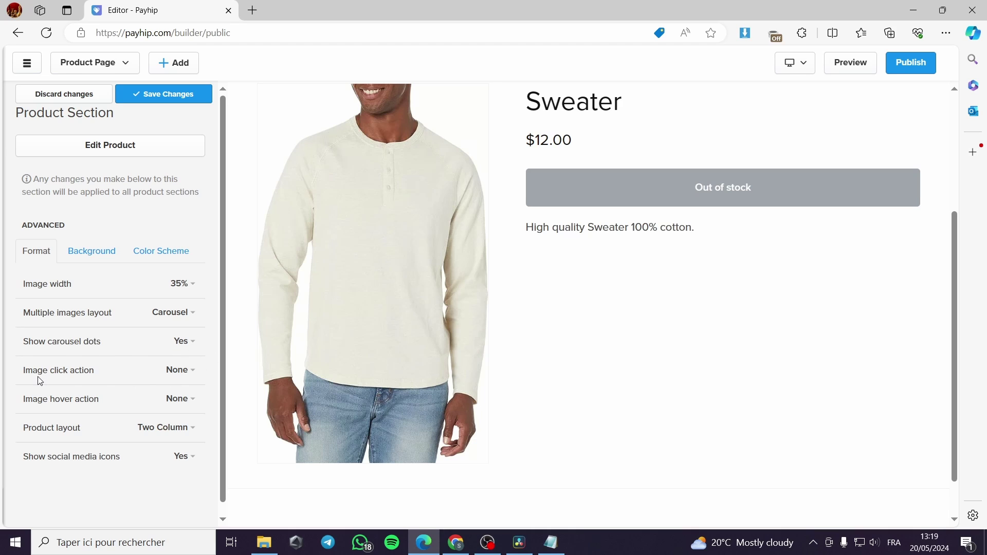
{"action": "left_click", "coordinate": [201, 377]}
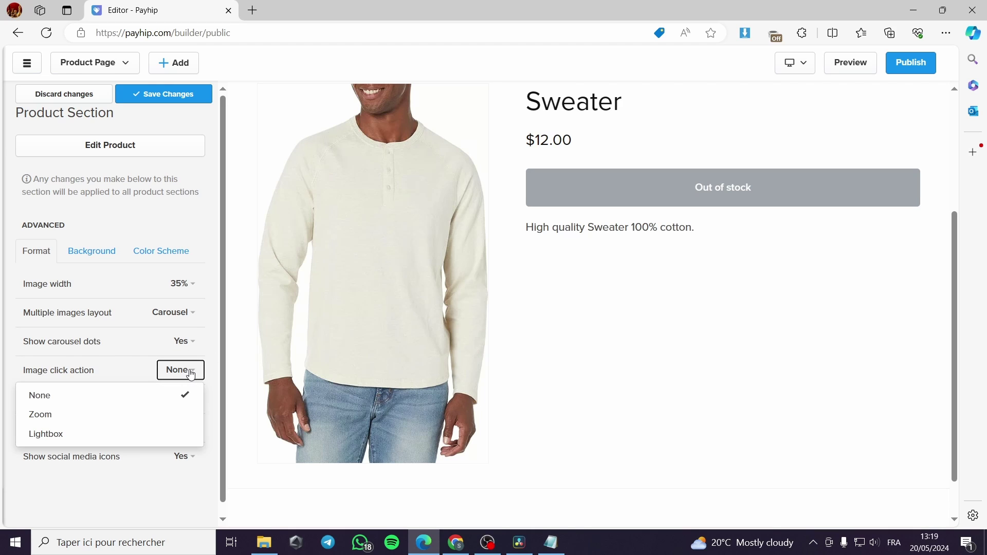
{"action": "left_click", "coordinate": [80, 413]}
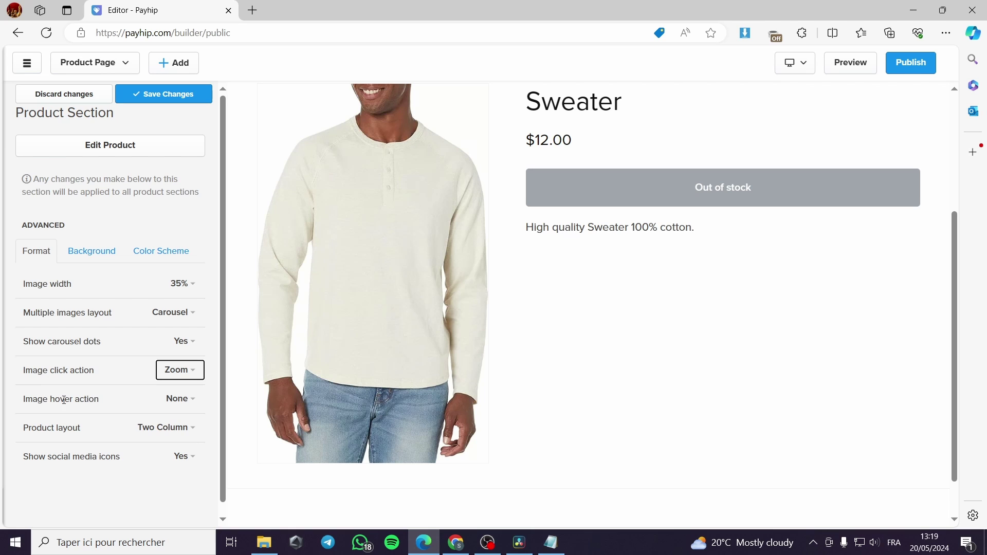
{"action": "left_click", "coordinate": [188, 401]}
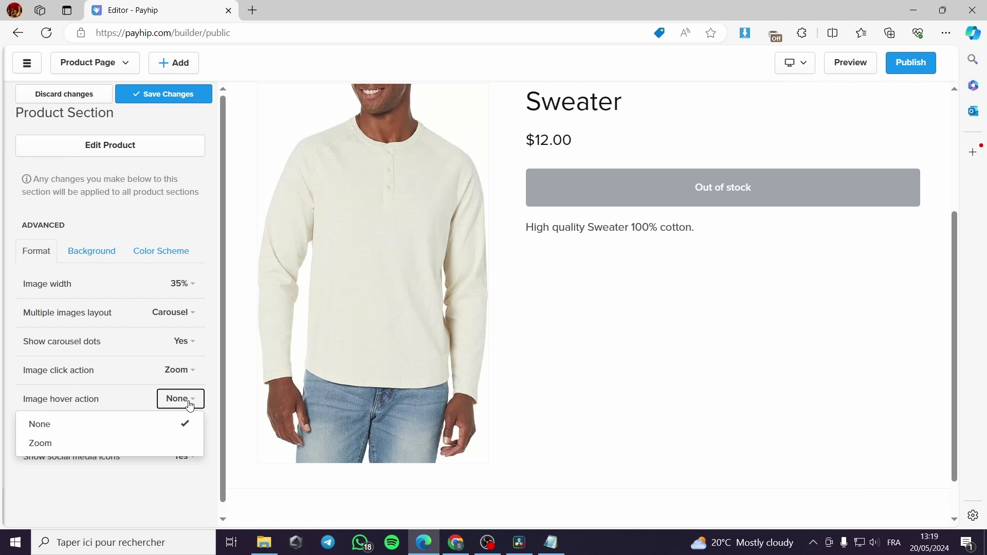
{"action": "left_click", "coordinate": [60, 445]}
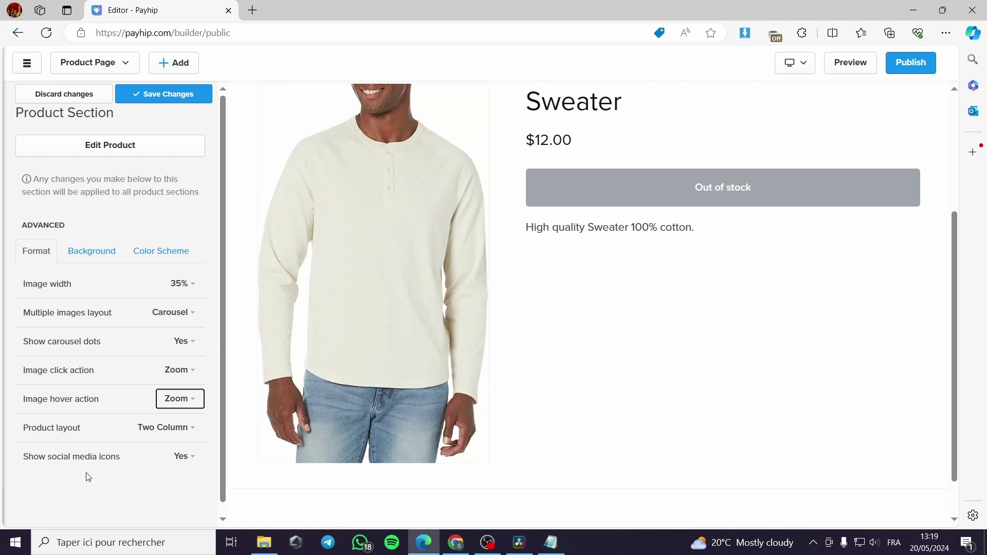
Keep the Two Column product layout and review the social media icon options
{"action": "left_click", "coordinate": [199, 428]}
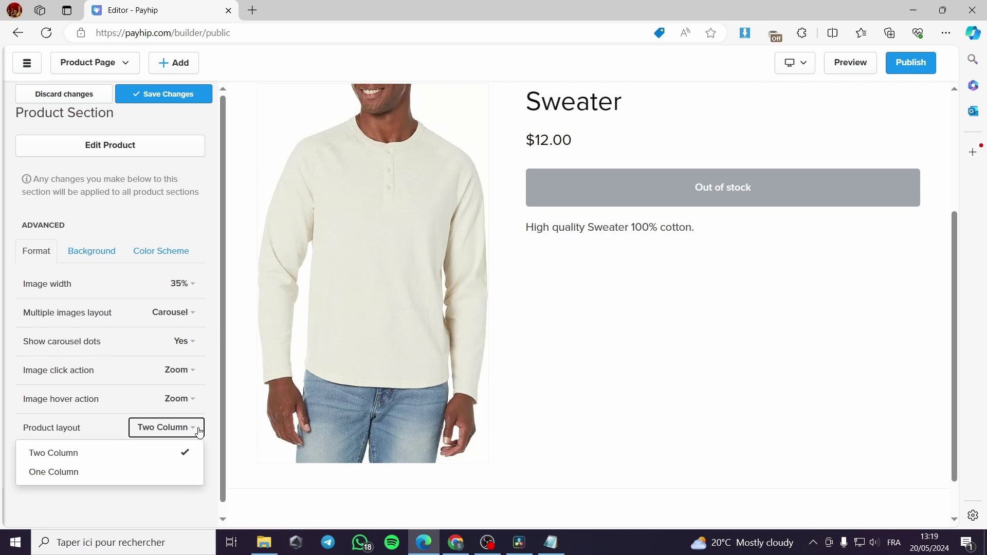
{"action": "left_click", "coordinate": [110, 473]}
{"action": "left_click", "coordinate": [208, 402]}
{"action": "left_click", "coordinate": [40, 420]}
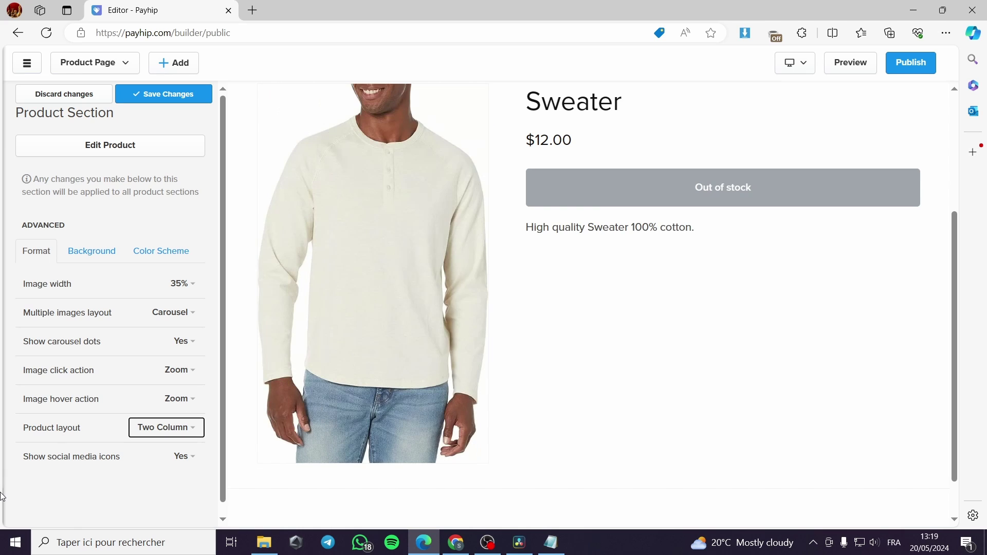
{"action": "left_click", "coordinate": [185, 458]}
{"action": "scroll", "coordinate": [520, 448], "scroll_direction": "down", "scroll_amount": 1}
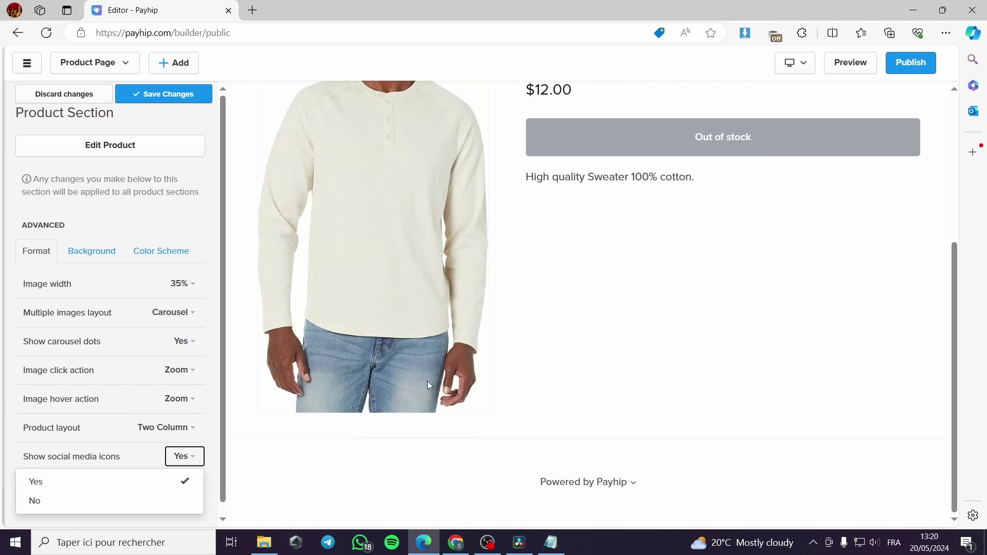
{"action": "scroll", "coordinate": [593, 410], "scroll_direction": "up", "scroll_amount": 4}
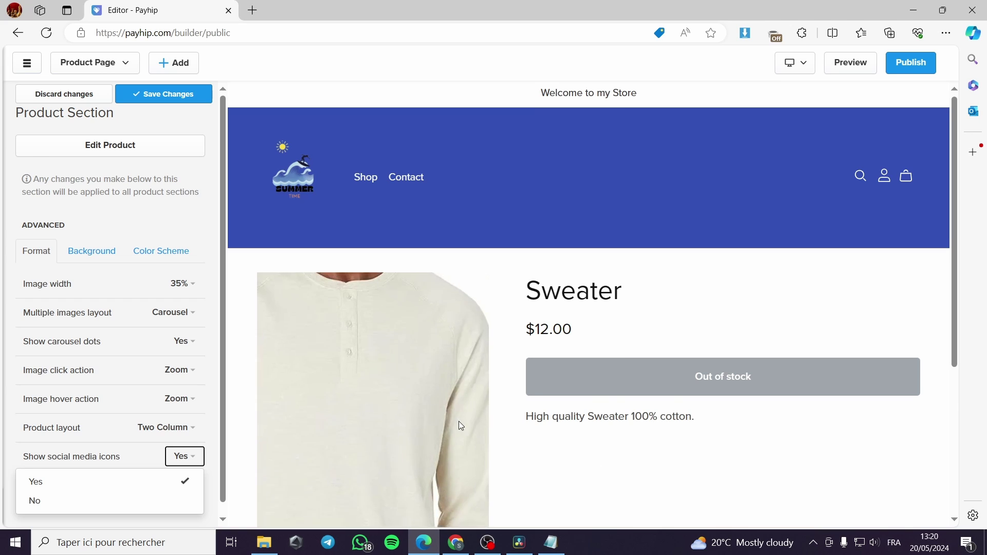
{"action": "scroll", "coordinate": [671, 337], "scroll_direction": "down", "scroll_amount": 1}
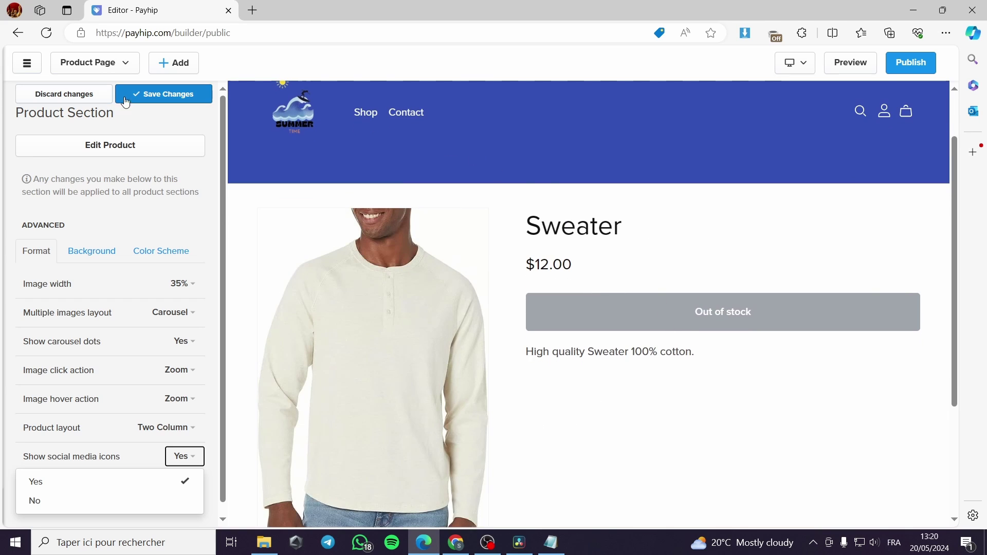
Save the product section changes, then open the Customer Reviews section settings
{"action": "left_click", "coordinate": [164, 94]}
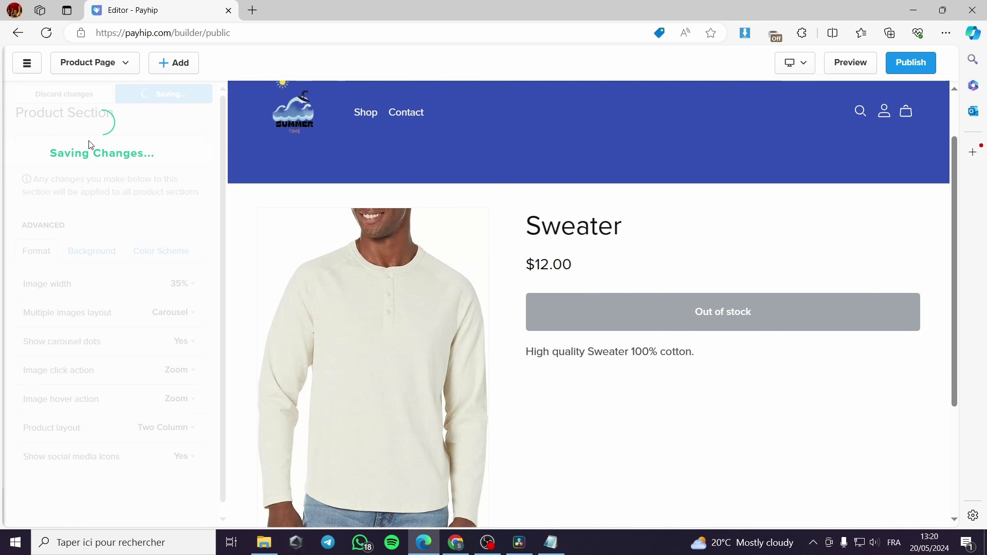
{"action": "left_click", "coordinate": [34, 94]}
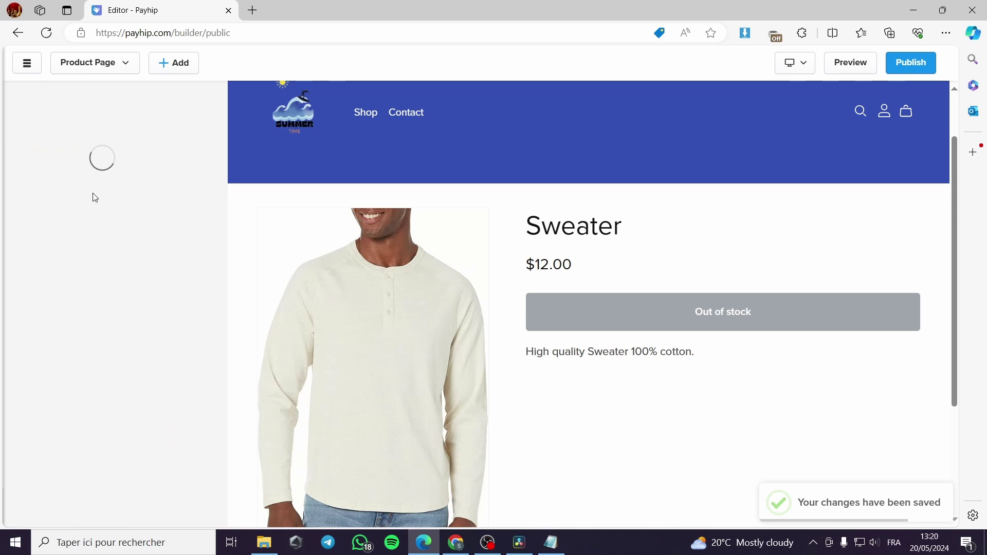
{"action": "left_click", "coordinate": [133, 241]}
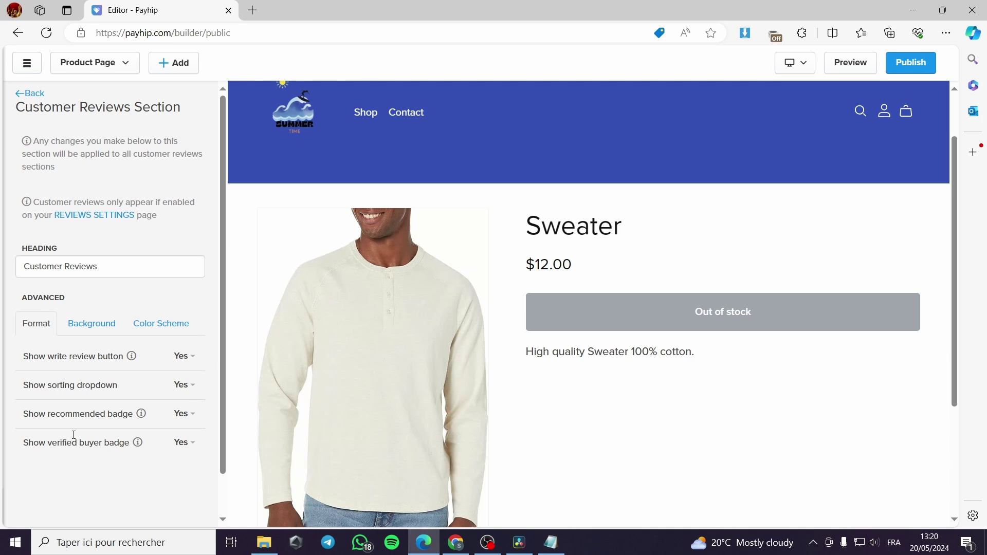
Give the Customer Reviews section the Dark colour scheme and save it
{"action": "left_click", "coordinate": [78, 323]}
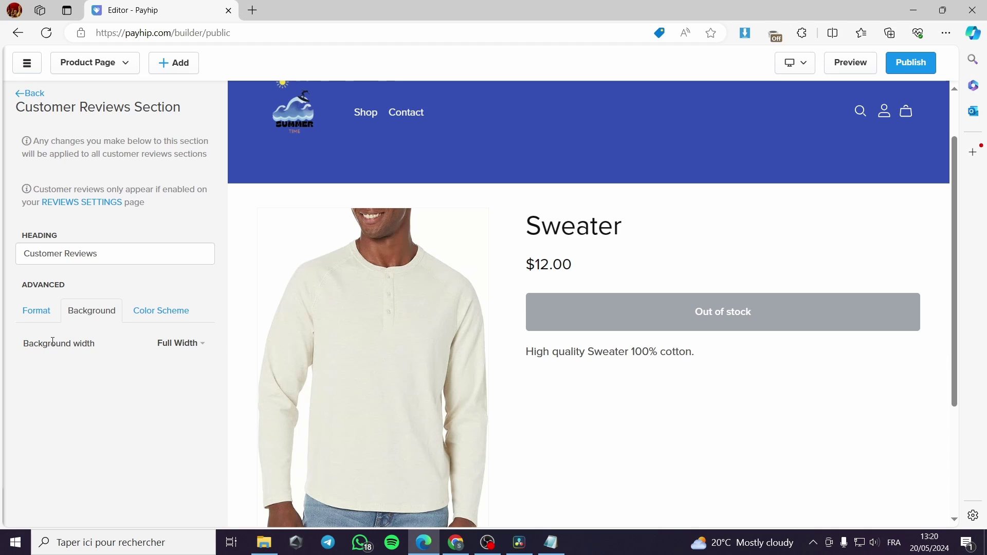
{"action": "left_click", "coordinate": [174, 312]}
{"action": "scroll", "coordinate": [143, 388], "scroll_direction": "down", "scroll_amount": 2}
{"action": "left_click", "coordinate": [145, 378]}
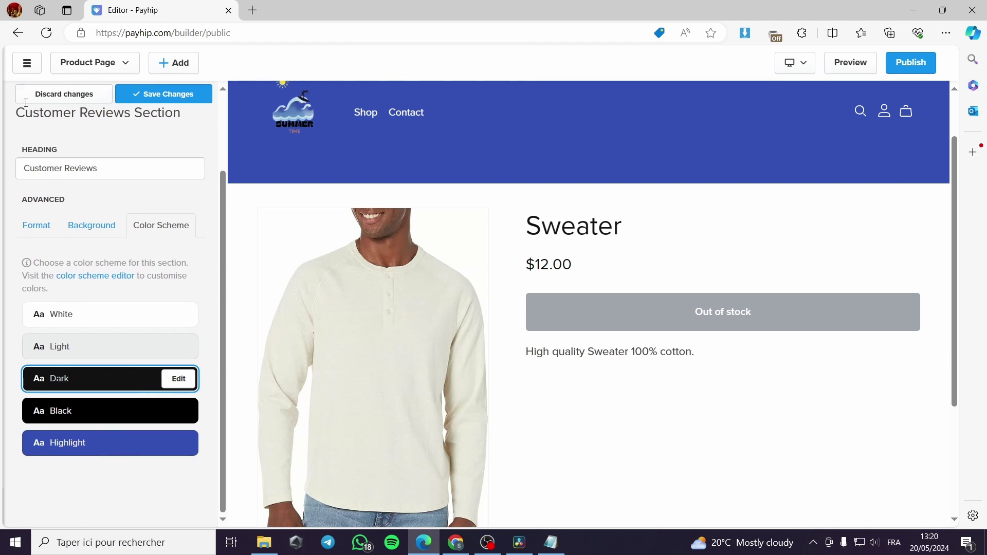
{"action": "left_click", "coordinate": [154, 95]}
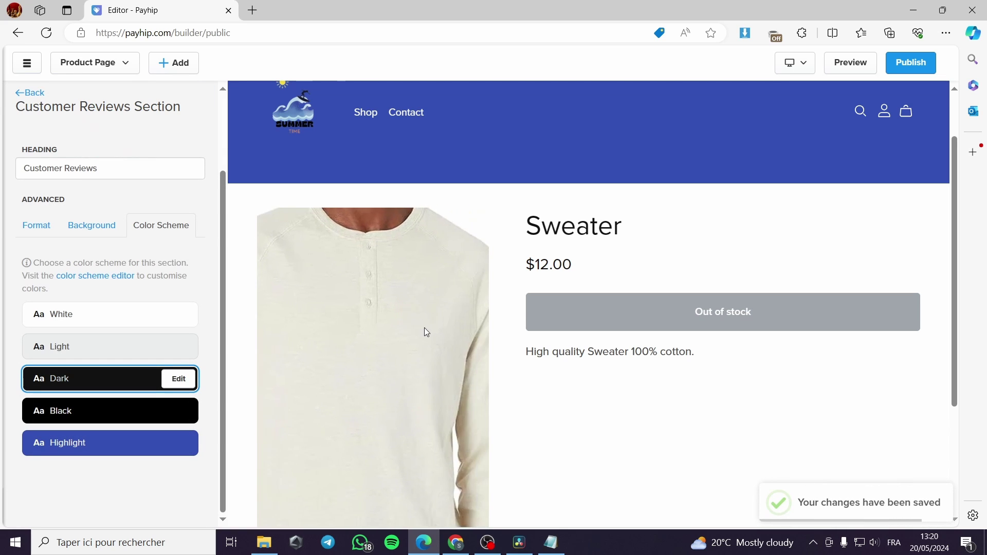
{"action": "left_click", "coordinate": [22, 93]}
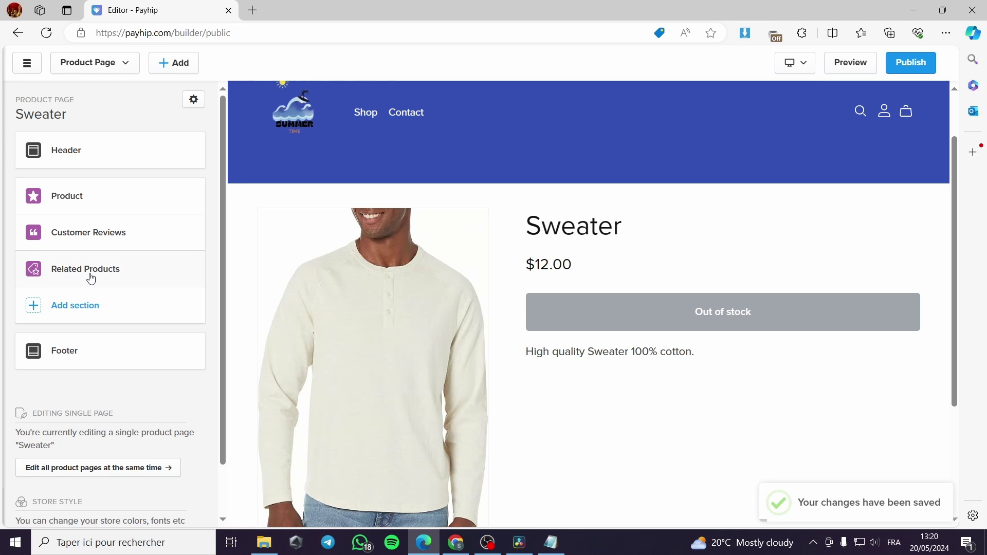
{"action": "left_click", "coordinate": [91, 278]}
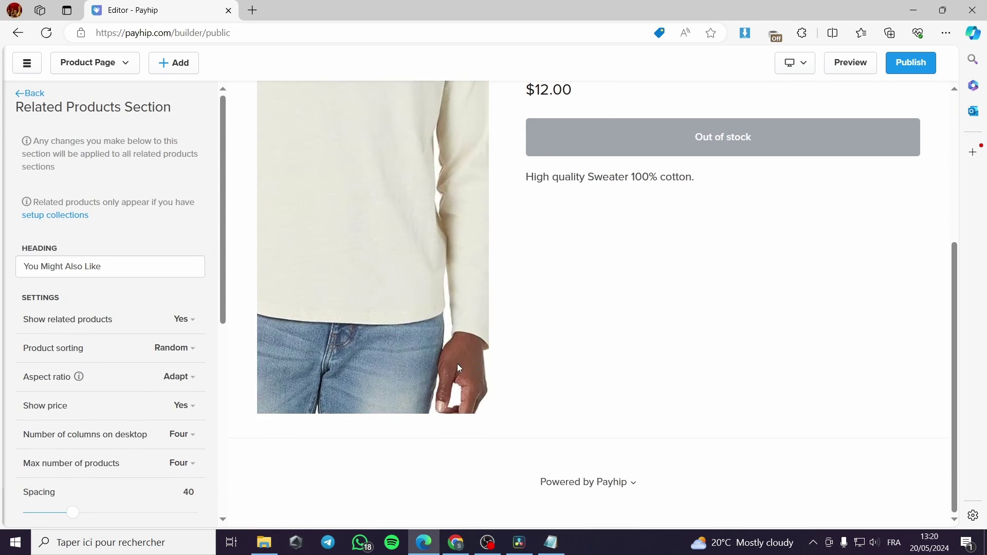
{"action": "scroll", "coordinate": [515, 309], "scroll_direction": "up", "scroll_amount": 5}
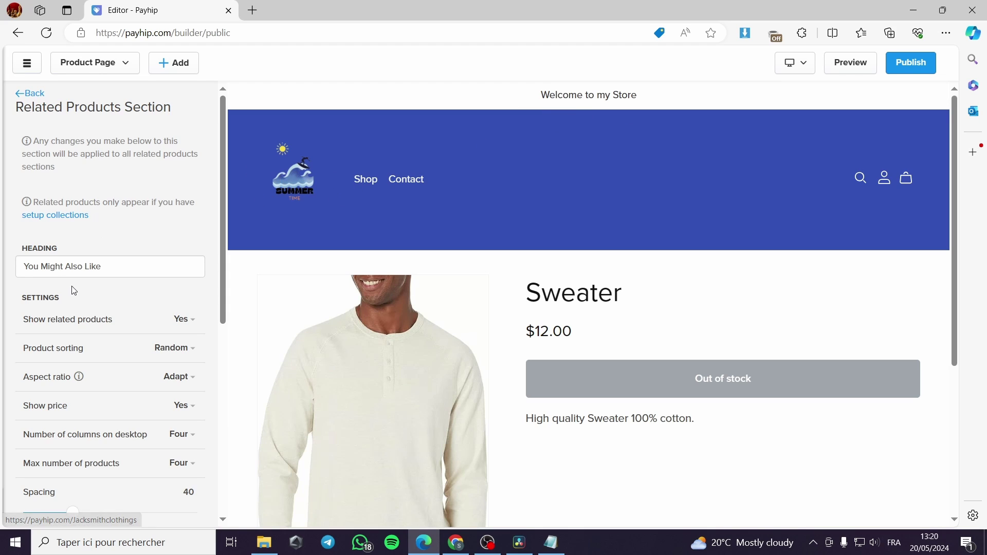
{"action": "scroll", "coordinate": [74, 289], "scroll_direction": "down", "scroll_amount": 6}
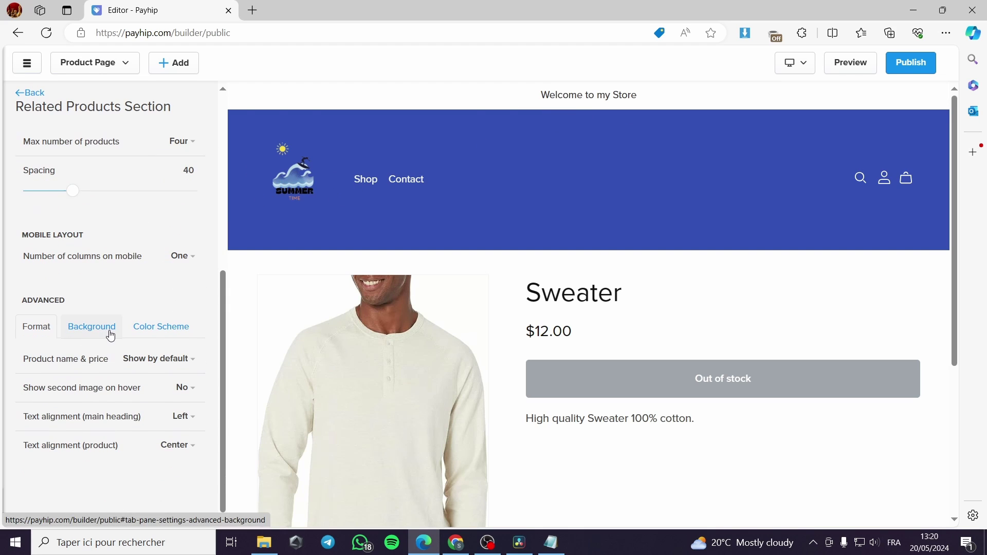
{"action": "left_click", "coordinate": [171, 331]}
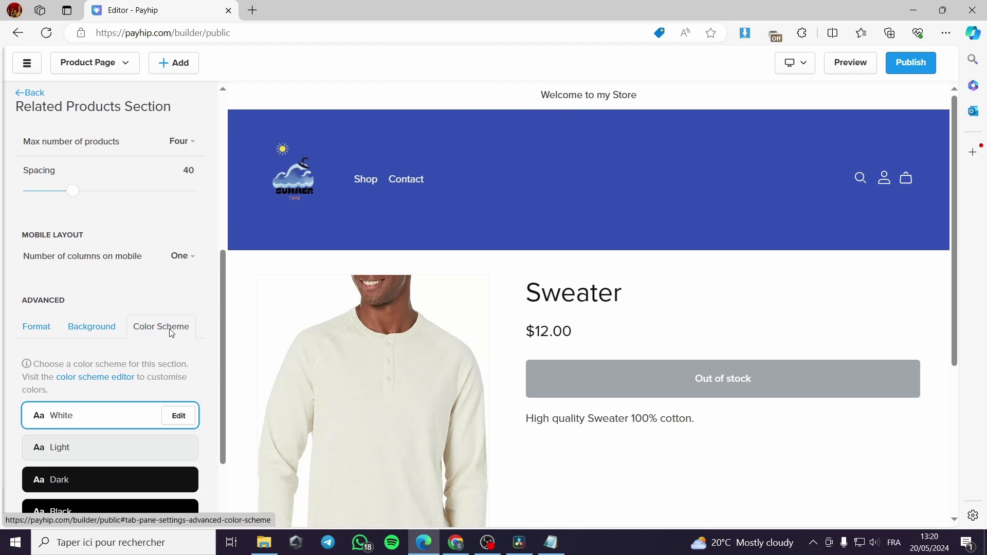
{"action": "left_click", "coordinate": [109, 327]}
{"action": "scroll", "coordinate": [152, 293], "scroll_direction": "up", "scroll_amount": 5}
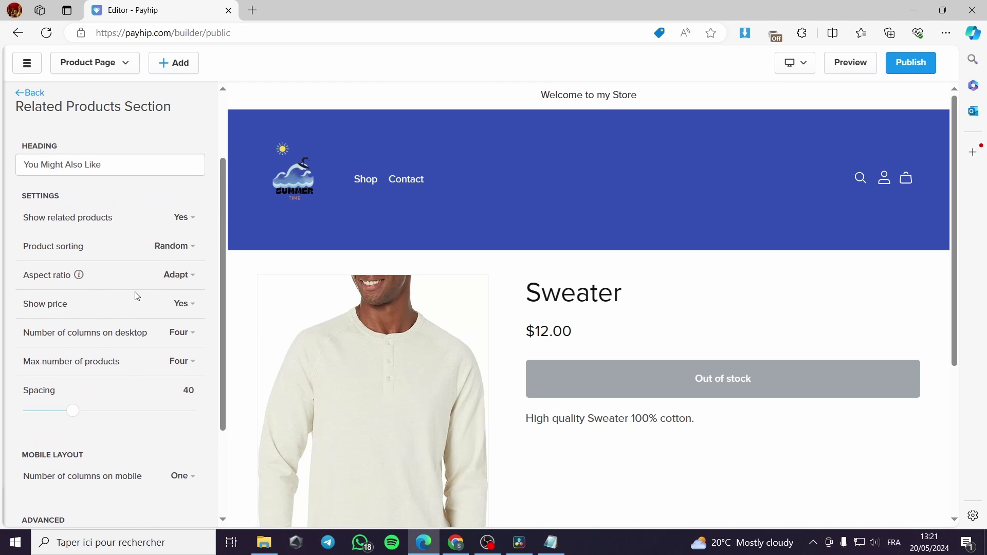
{"action": "scroll", "coordinate": [180, 321], "scroll_direction": "down", "scroll_amount": 5}
{"action": "scroll", "coordinate": [179, 322], "scroll_direction": "up", "scroll_amount": 5}
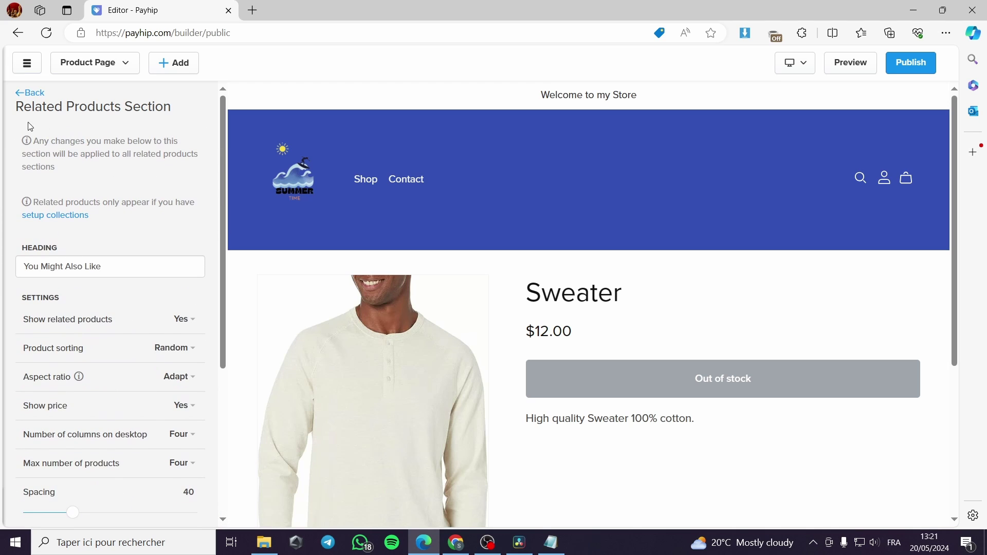
{"action": "left_click", "coordinate": [27, 92]}
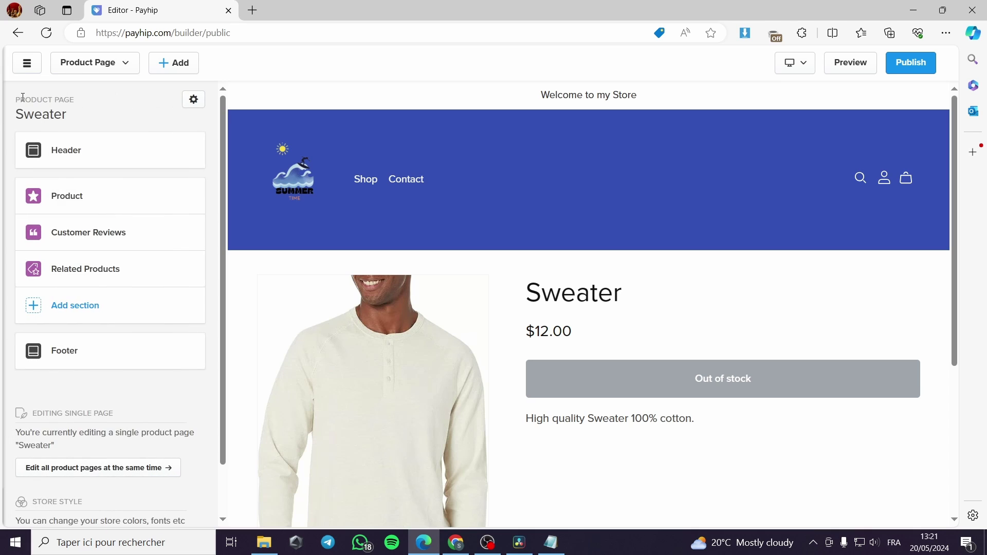
Switch the footer to a Columns layout and add a Social column
{"action": "left_click", "coordinate": [88, 351]}
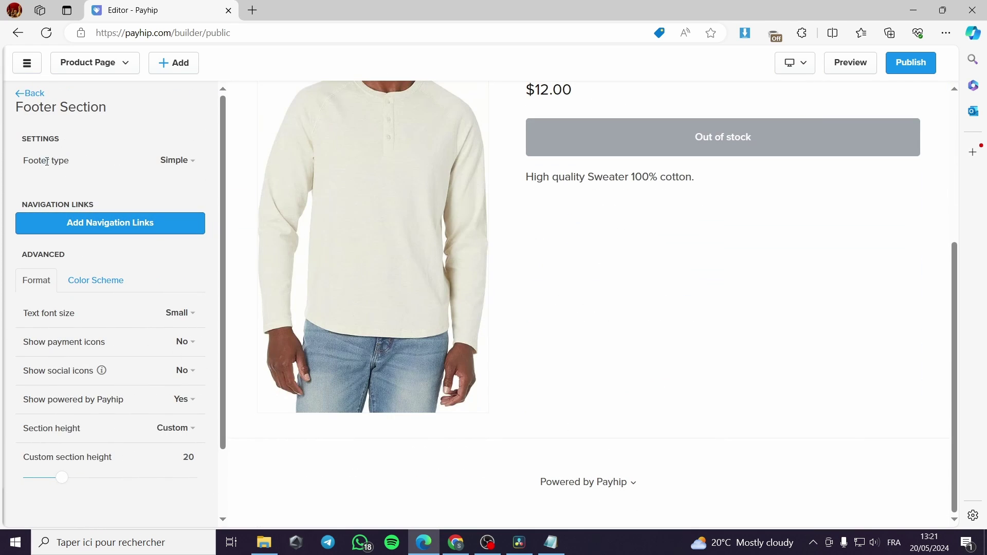
{"action": "left_click", "coordinate": [191, 160]}
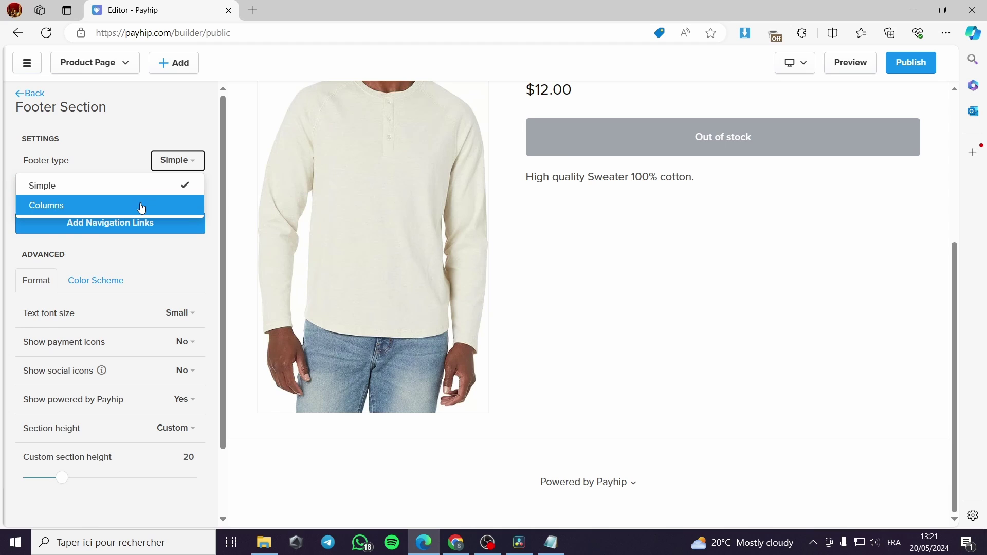
{"action": "left_click", "coordinate": [183, 205]}
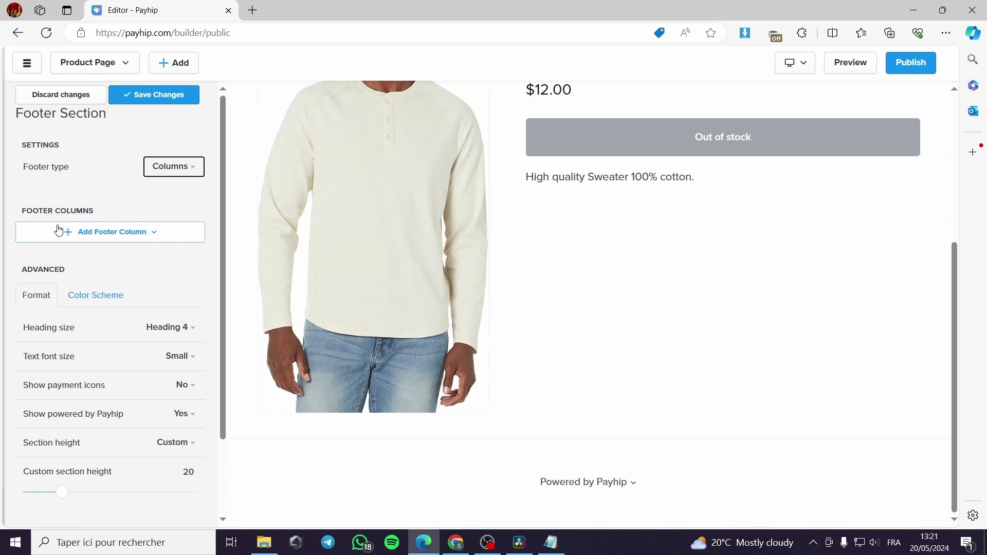
{"action": "left_click", "coordinate": [77, 238]}
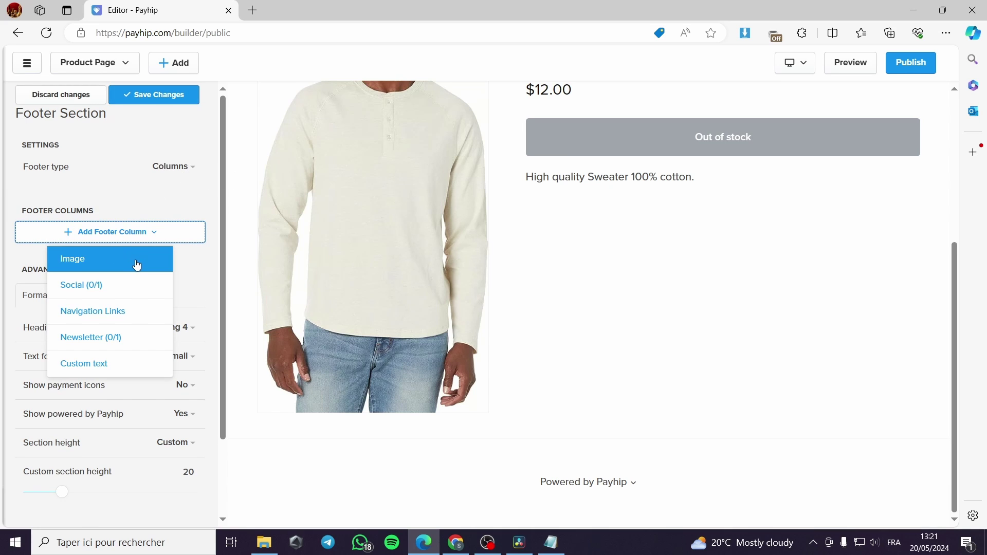
{"action": "left_click", "coordinate": [136, 285]}
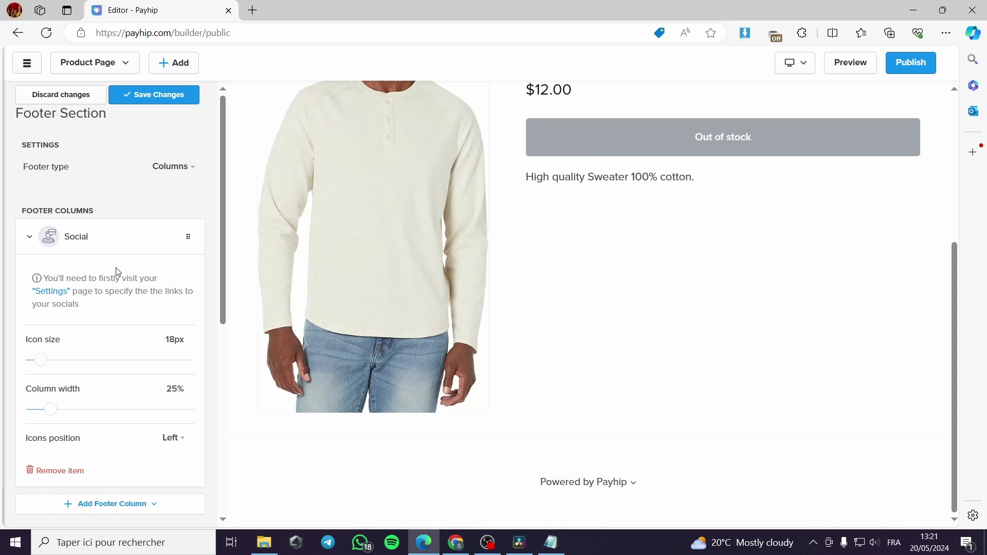
Add Navigation Links and Newsletter footer columns and save the footer
{"action": "scroll", "coordinate": [117, 273], "scroll_direction": "down", "scroll_amount": 2}
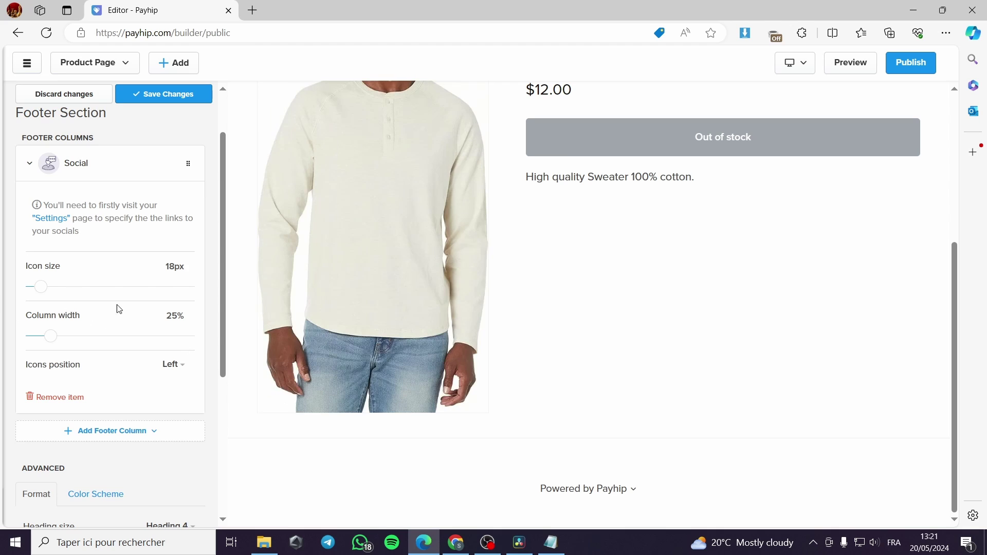
{"action": "scroll", "coordinate": [118, 318], "scroll_direction": "down", "scroll_amount": 2}
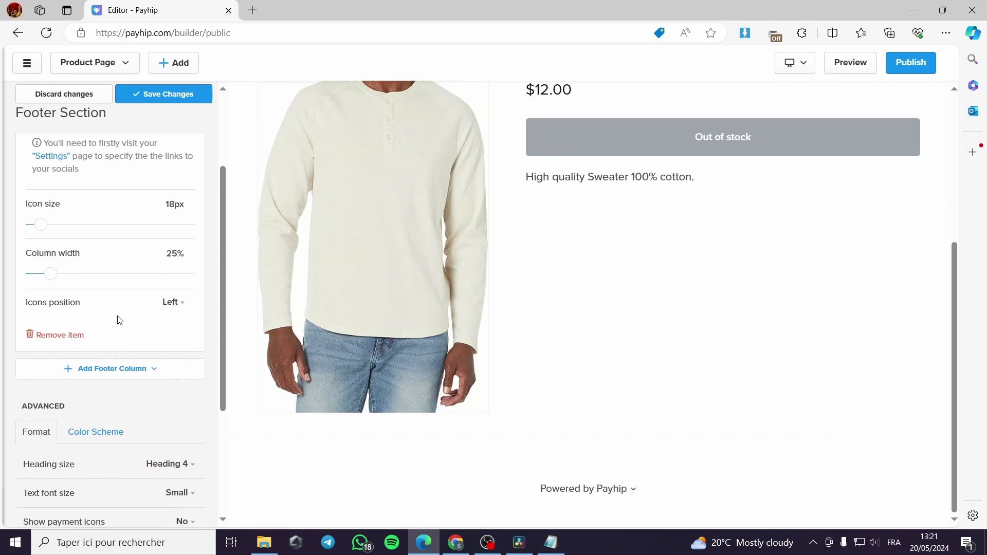
{"action": "left_click", "coordinate": [110, 364]}
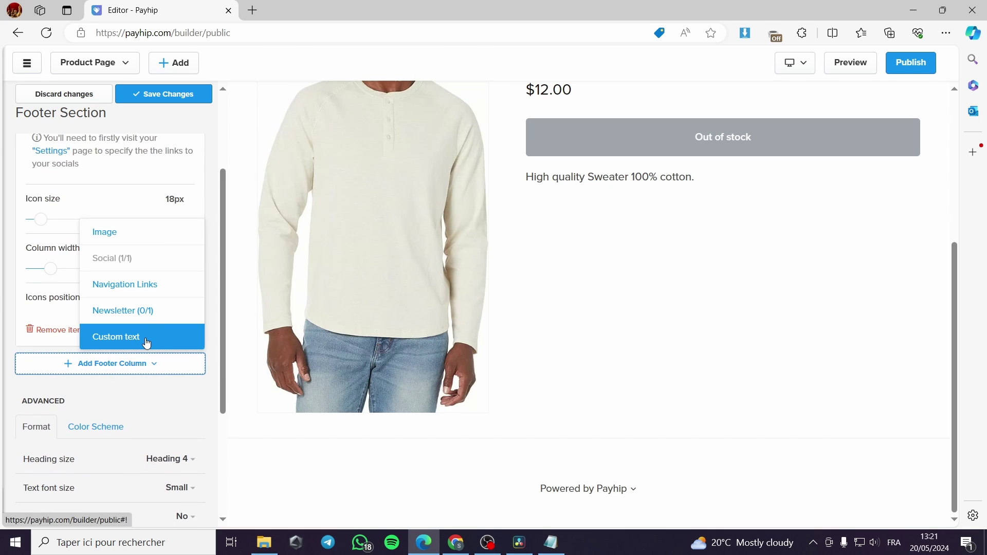
{"action": "right_click", "coordinate": [160, 312]}
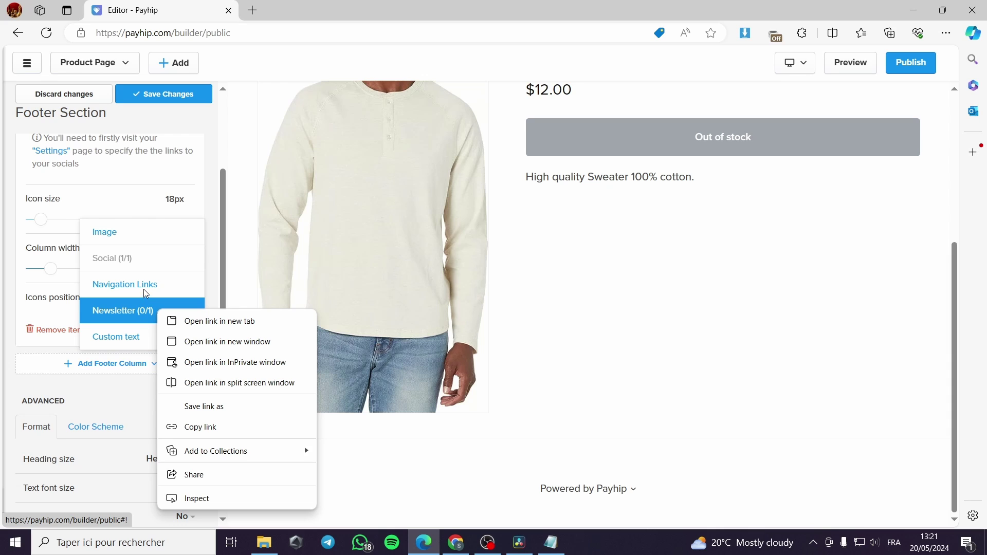
{"action": "left_click", "coordinate": [143, 288]}
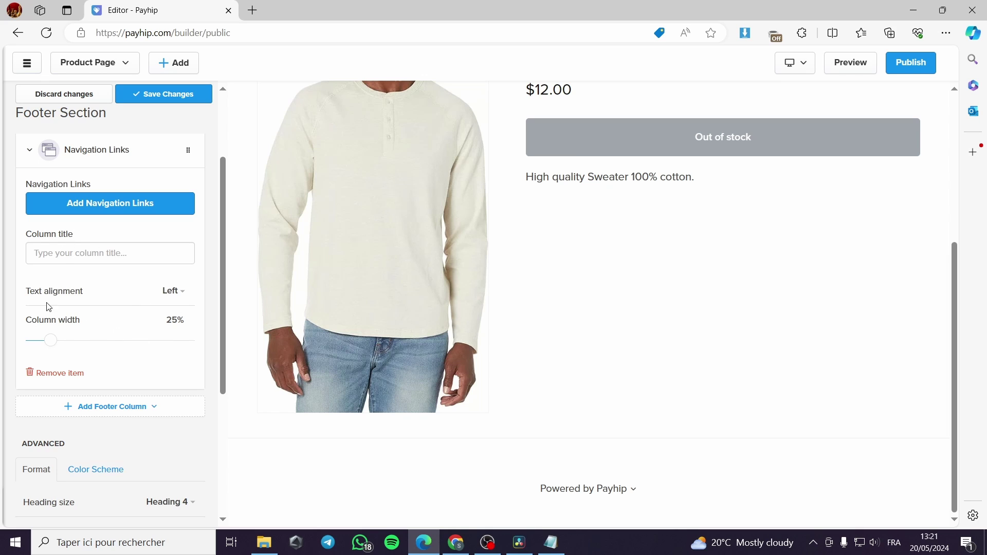
{"action": "scroll", "coordinate": [102, 339], "scroll_direction": "down", "scroll_amount": 3}
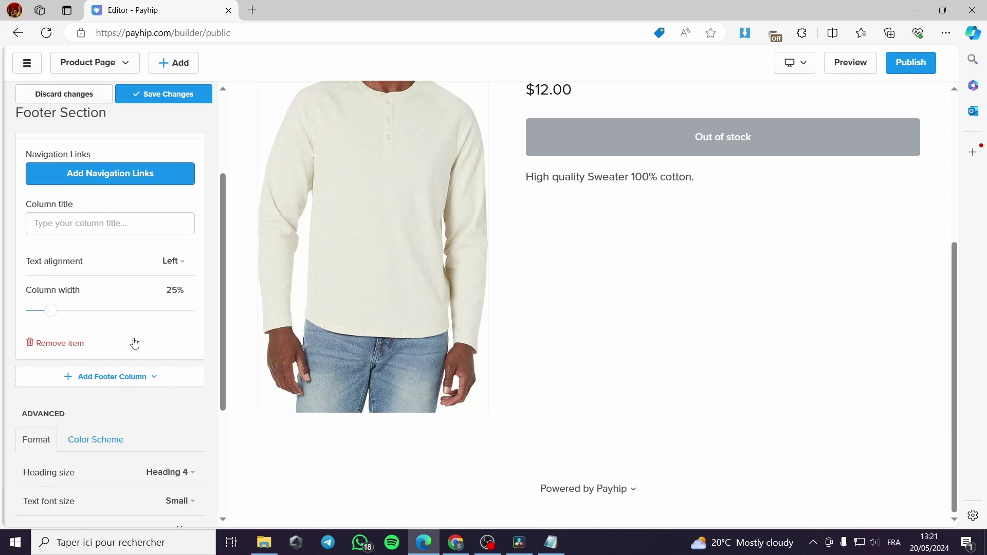
{"action": "left_click", "coordinate": [123, 278]}
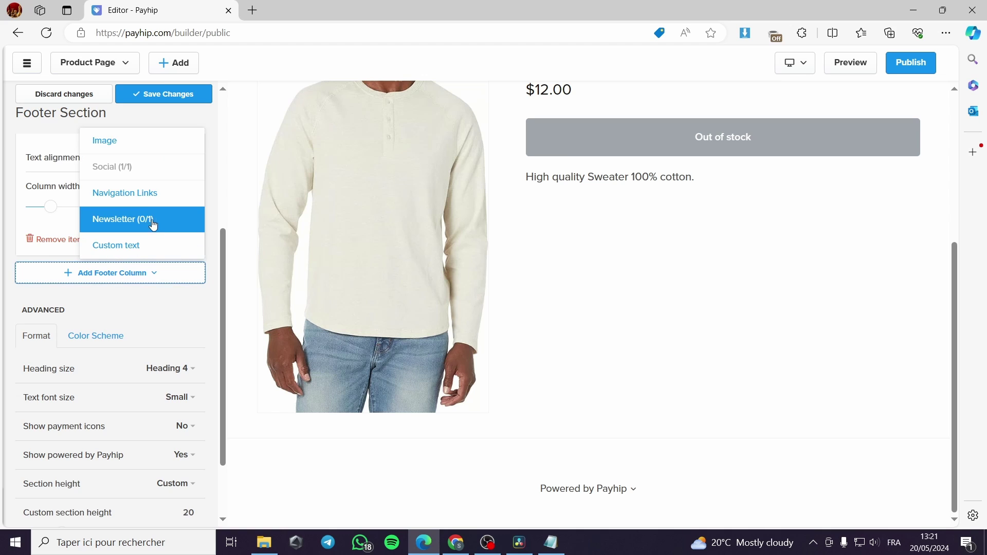
{"action": "left_click", "coordinate": [143, 222]}
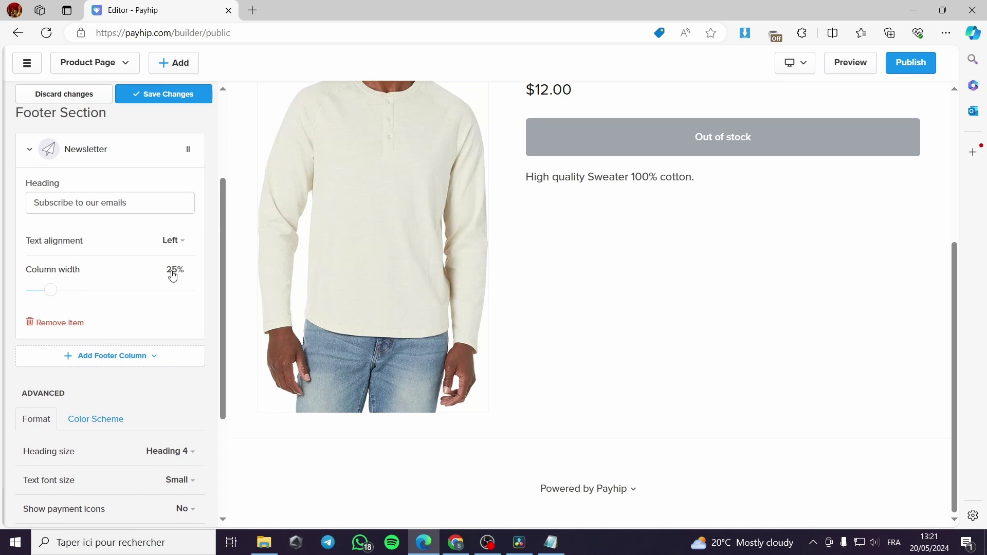
{"action": "scroll", "coordinate": [121, 260], "scroll_direction": "up", "scroll_amount": 3}
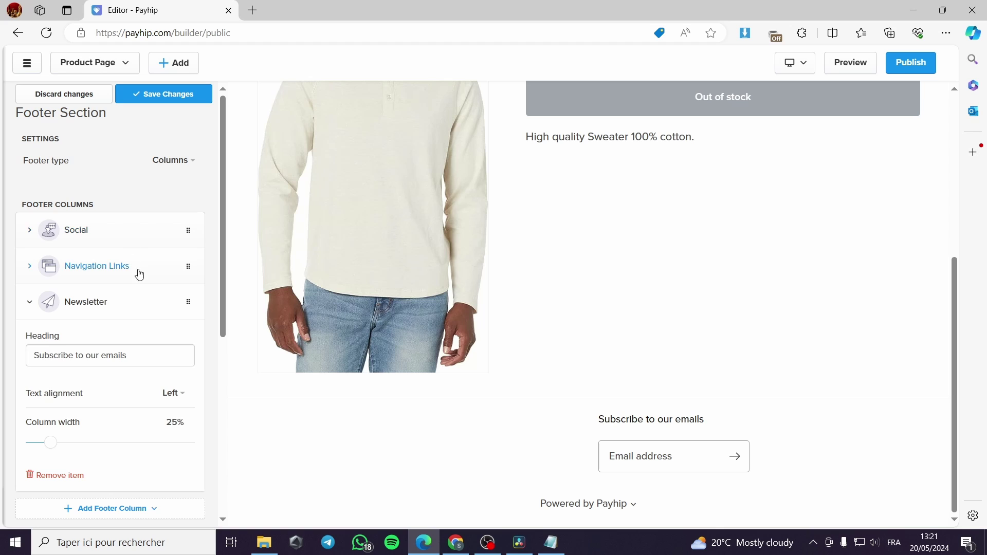
{"action": "left_click", "coordinate": [145, 98]}
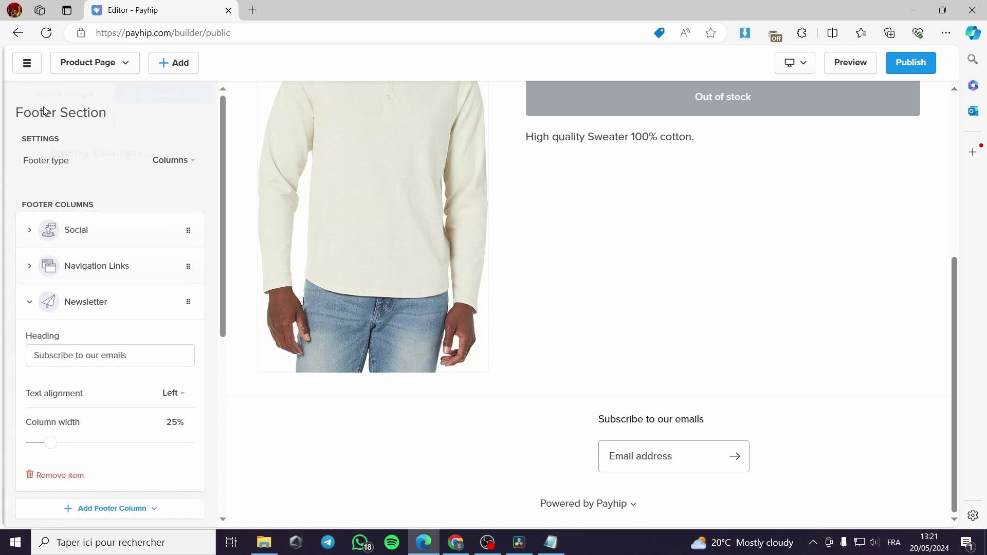
{"action": "left_click", "coordinate": [26, 92]}
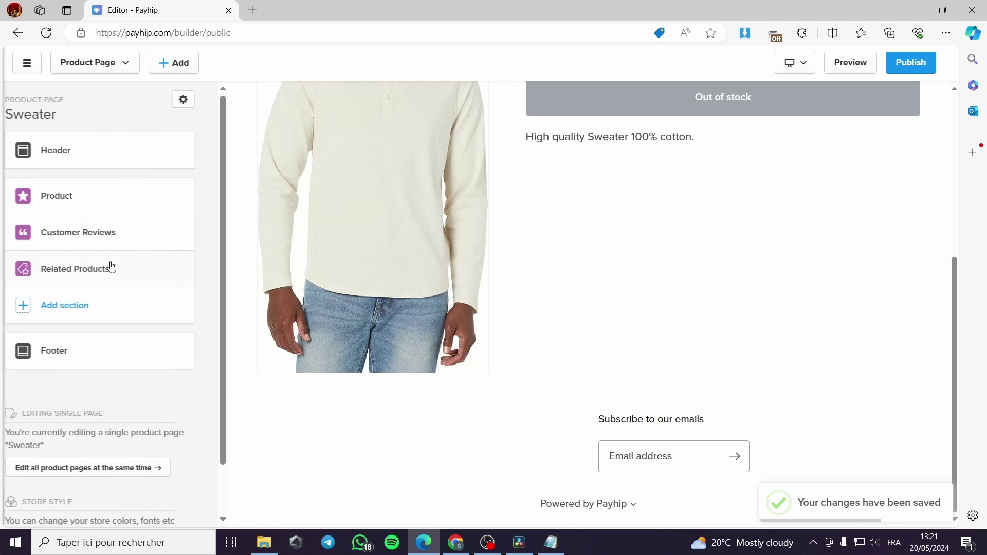
Make Highlight the store's default colour scheme instead of Black, and save it
{"action": "scroll", "coordinate": [81, 406], "scroll_direction": "down", "scroll_amount": 1}
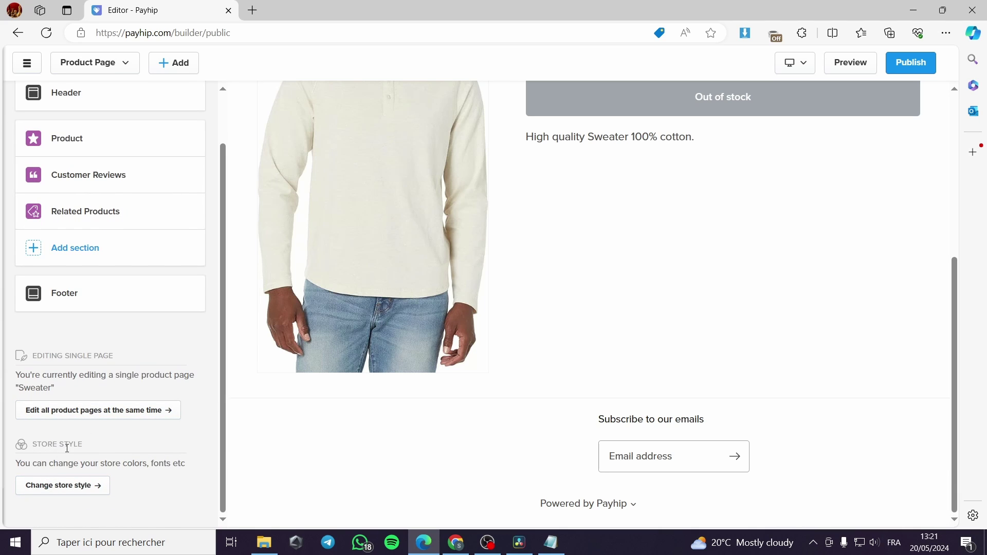
{"action": "left_click", "coordinate": [92, 488]}
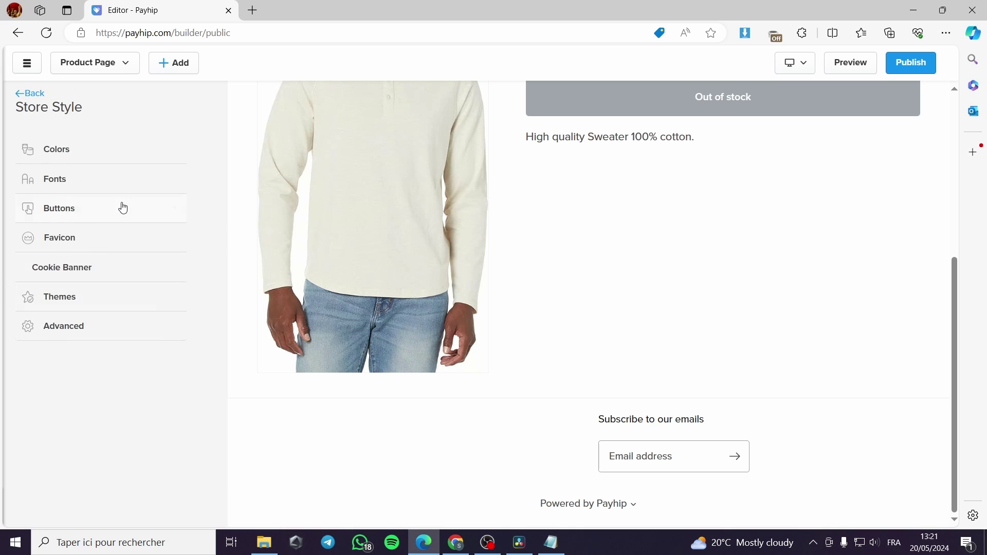
{"action": "left_click", "coordinate": [105, 155]}
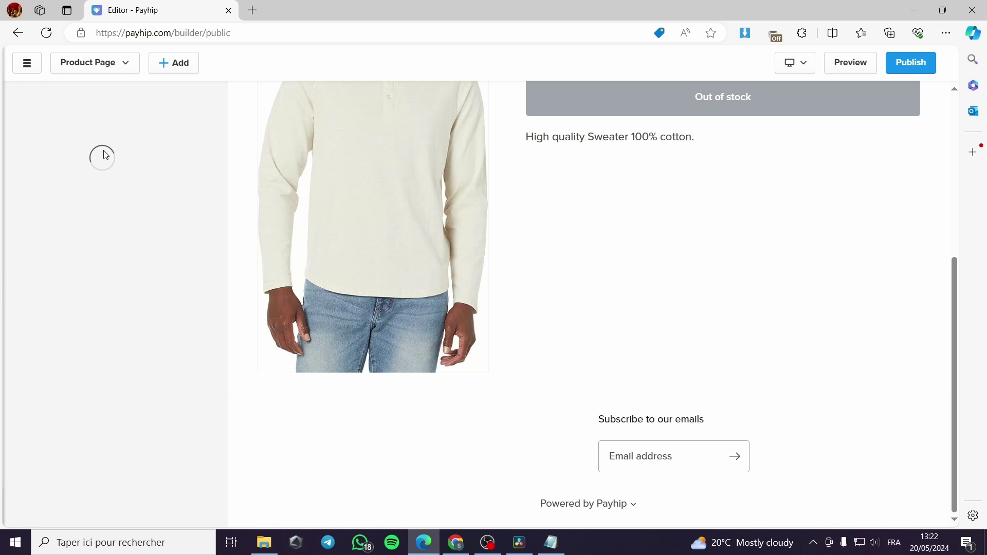
{"action": "left_click", "coordinate": [116, 243]}
{"action": "left_click", "coordinate": [121, 273]}
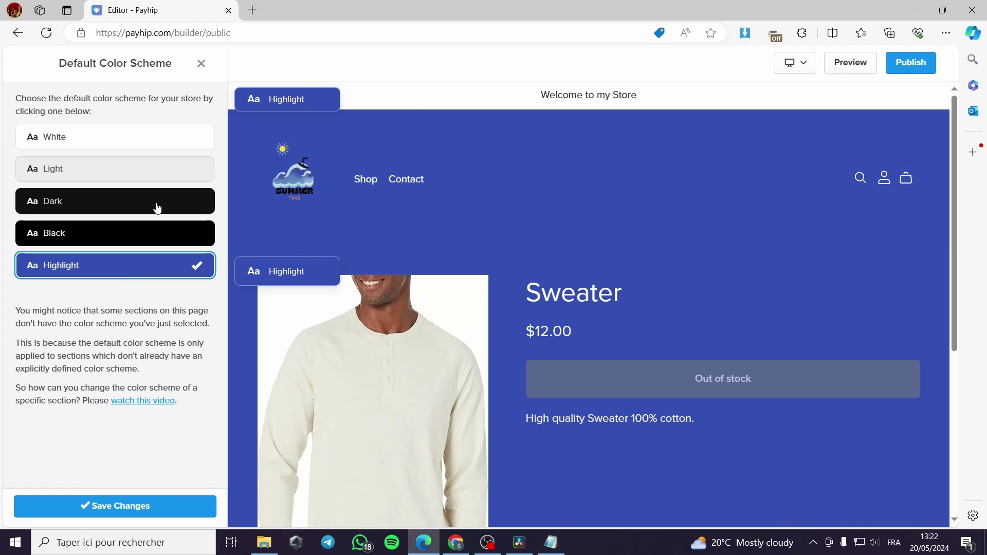
{"action": "left_click", "coordinate": [144, 506]}
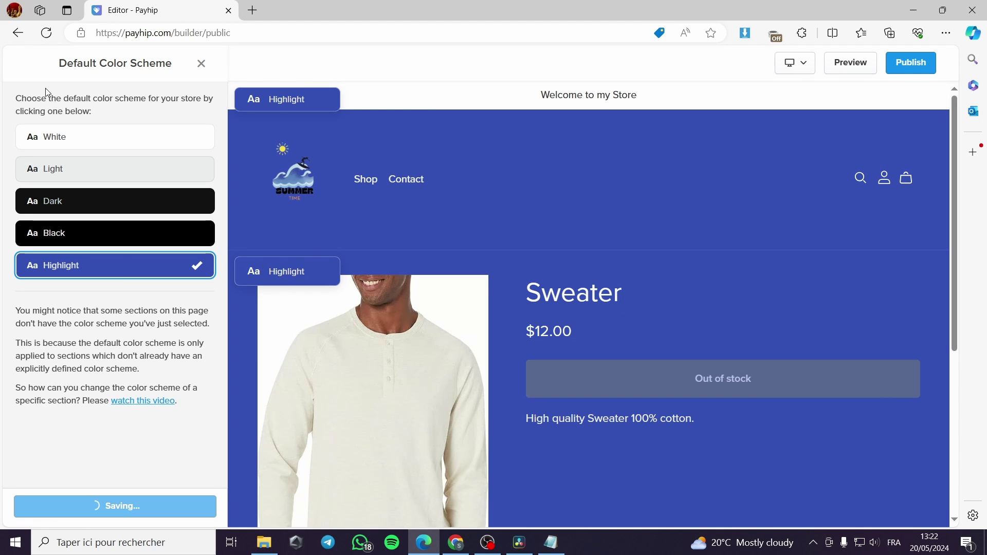
{"action": "left_click", "coordinate": [210, 64]}
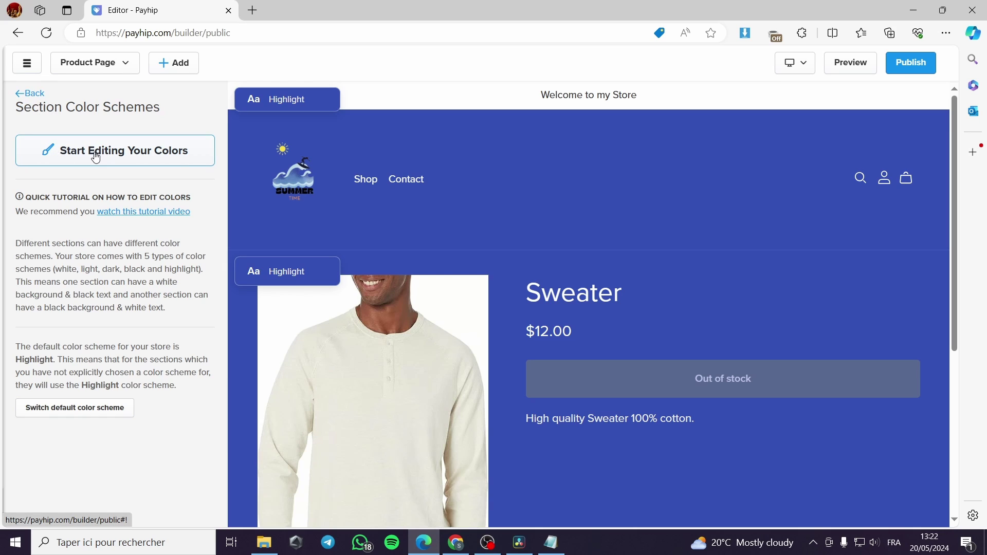
{"action": "left_click", "coordinate": [23, 94]}
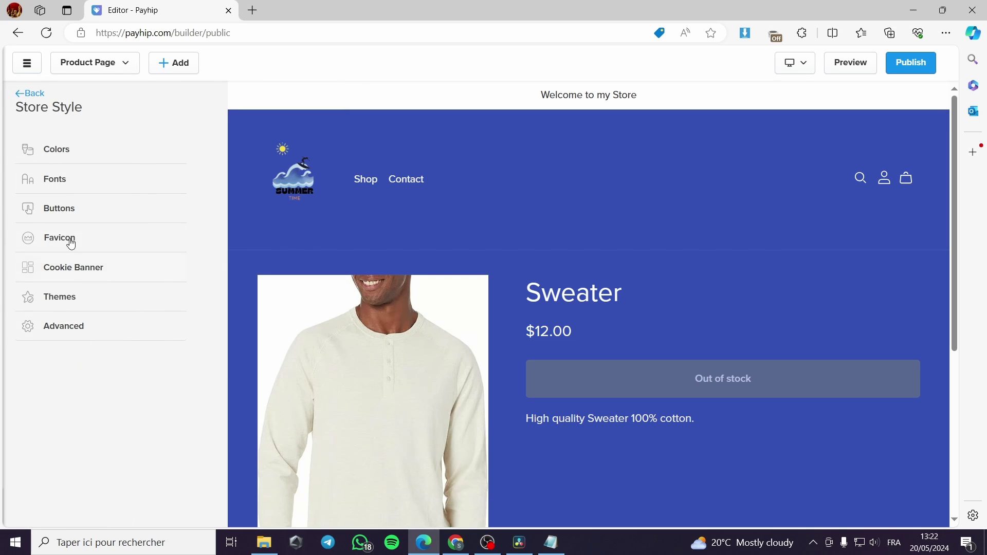
Check the button shape options, keeping the Round button shape
{"action": "left_click", "coordinate": [74, 209]}
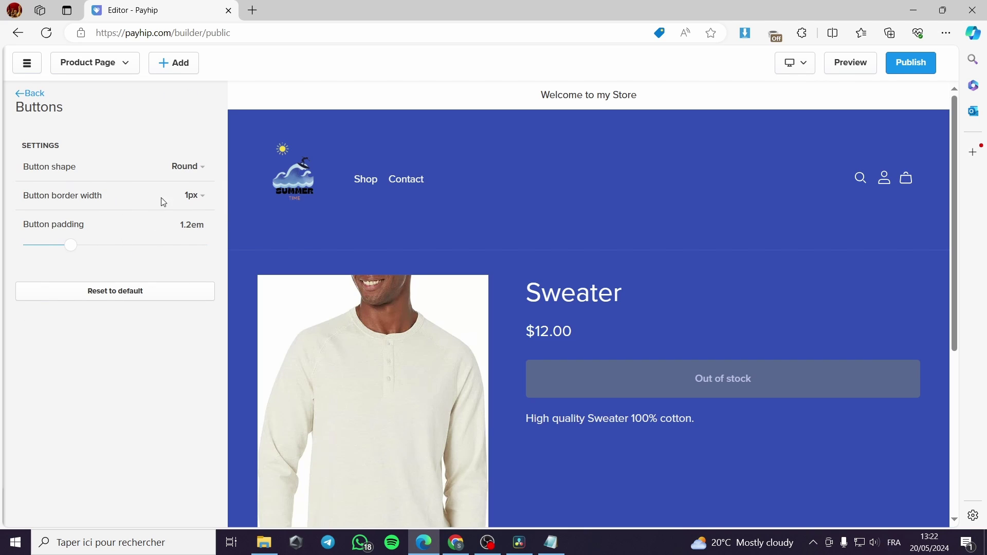
{"action": "left_click", "coordinate": [205, 174]}
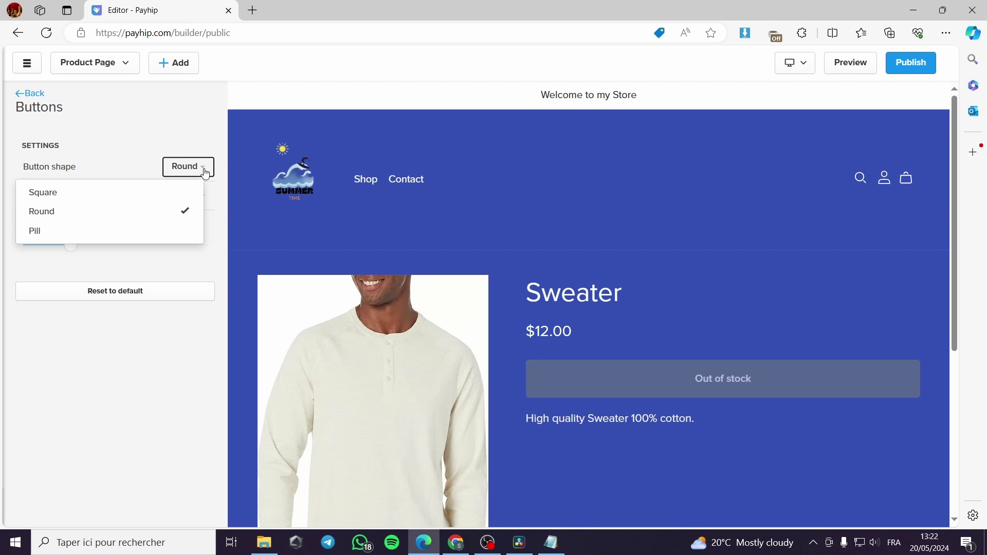
{"action": "left_click", "coordinate": [123, 209]}
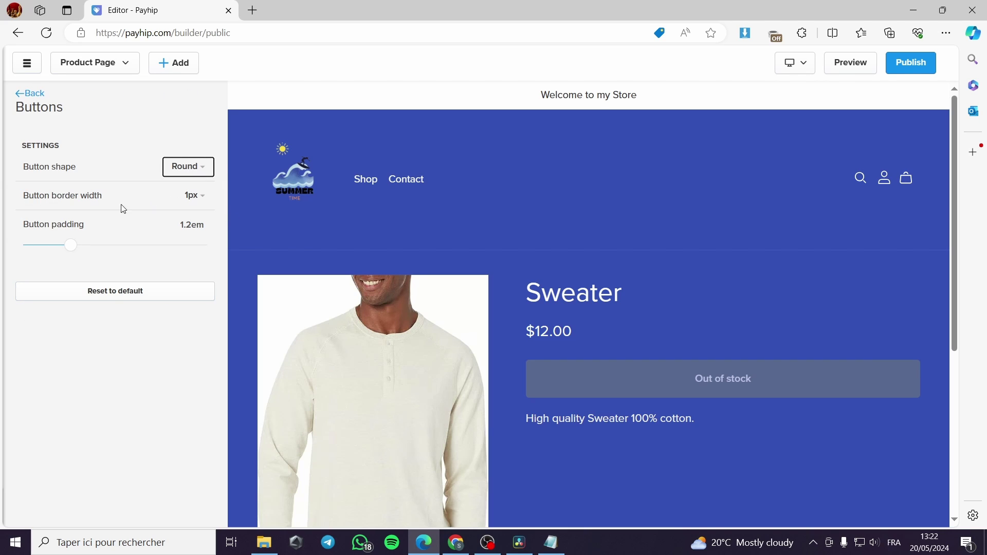
{"action": "left_click", "coordinate": [31, 93]}
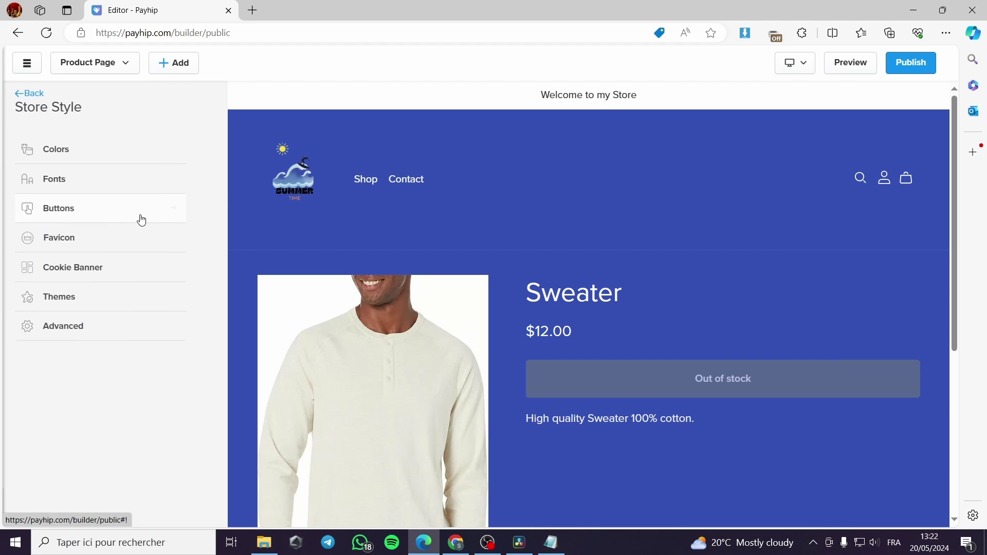
Look over the favicon settings, then bring up the theme chooser showing Echoes as current
{"action": "left_click", "coordinate": [90, 246]}
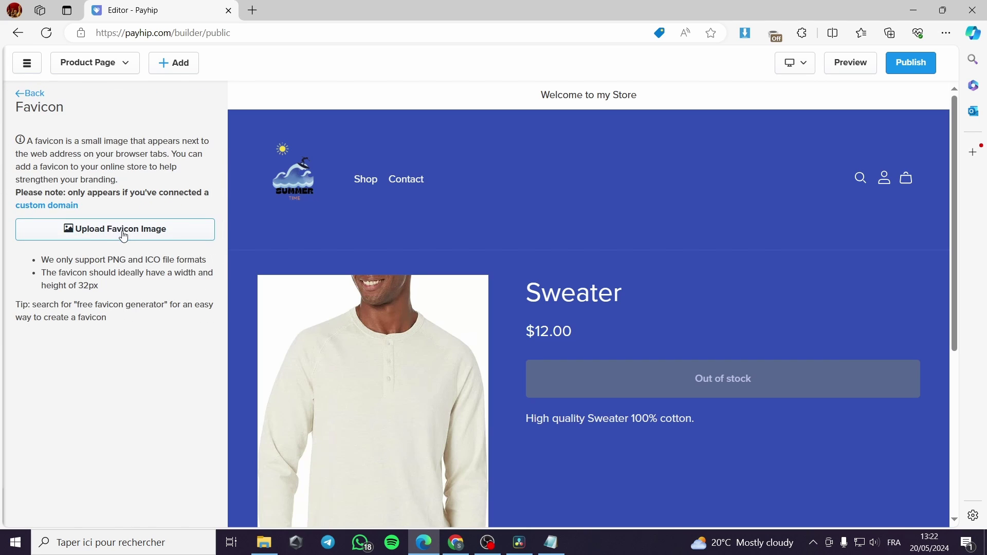
{"action": "left_click", "coordinate": [30, 94]}
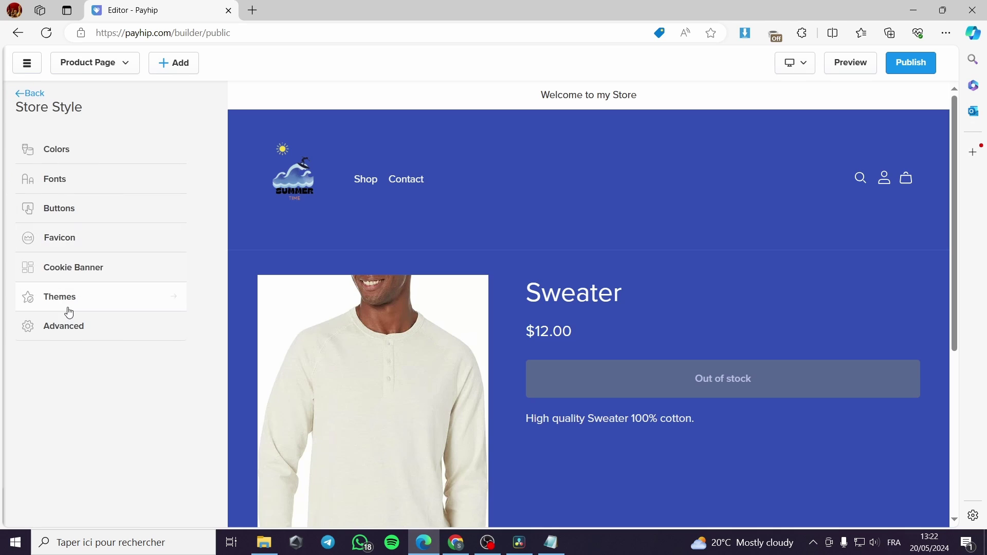
{"action": "left_click", "coordinate": [87, 278]}
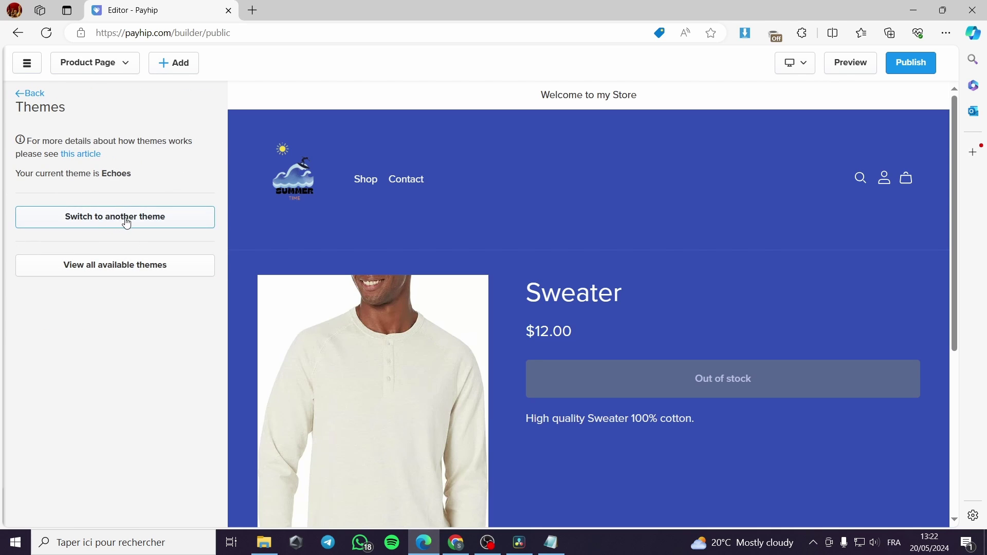
{"action": "left_click", "coordinate": [125, 217]}
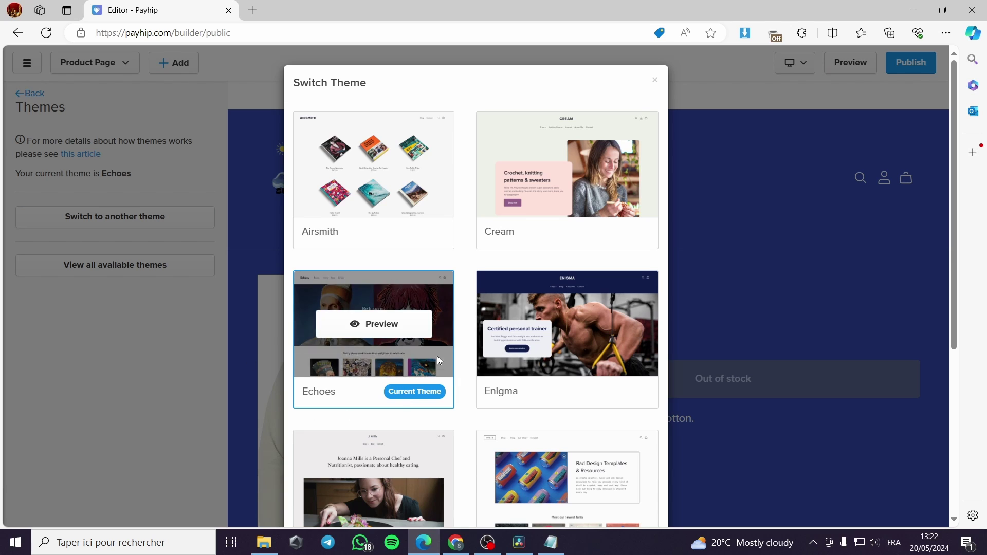
{"action": "left_click", "coordinate": [410, 326]}
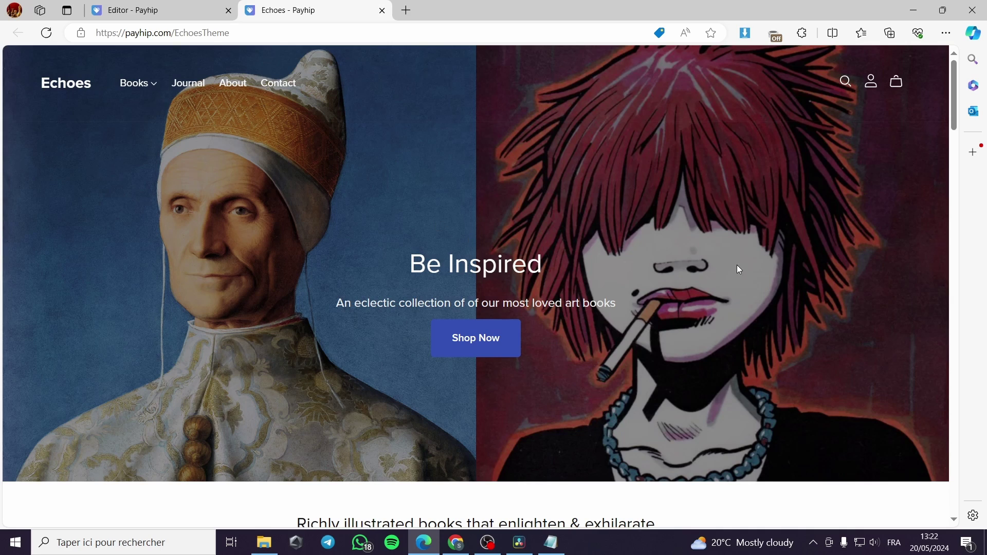
{"action": "scroll", "coordinate": [745, 211], "scroll_direction": "down", "scroll_amount": 3}
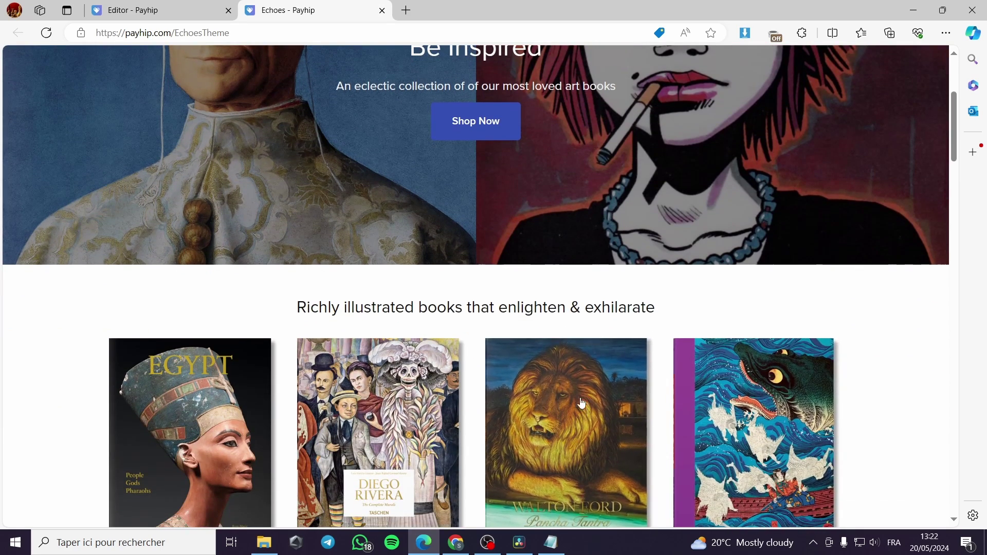
{"action": "scroll", "coordinate": [467, 244], "scroll_direction": "up", "scroll_amount": 3}
{"action": "scroll", "coordinate": [346, 183], "scroll_direction": "down", "scroll_amount": 12}
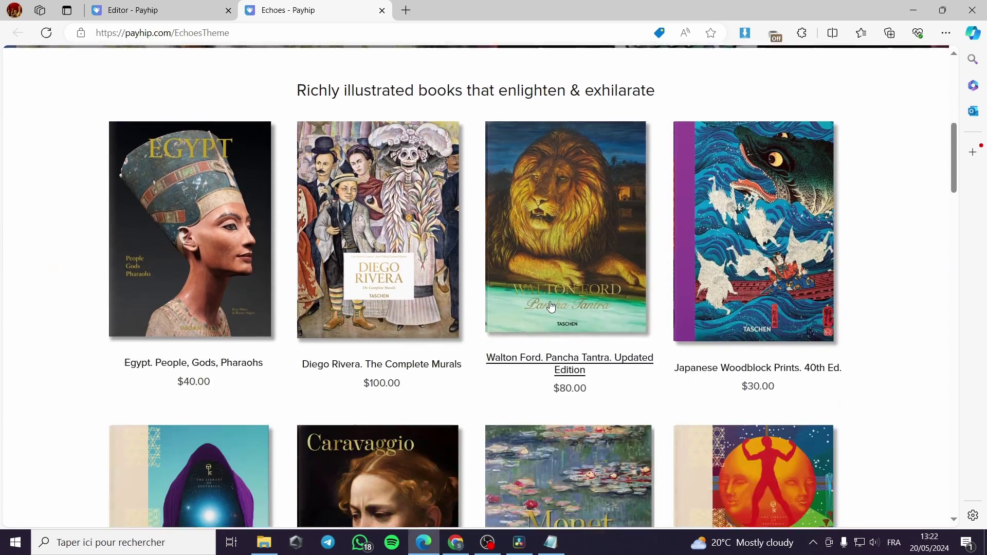
{"action": "scroll", "coordinate": [677, 344], "scroll_direction": "down", "scroll_amount": 5}
{"action": "scroll", "coordinate": [599, 316], "scroll_direction": "up", "scroll_amount": 8}
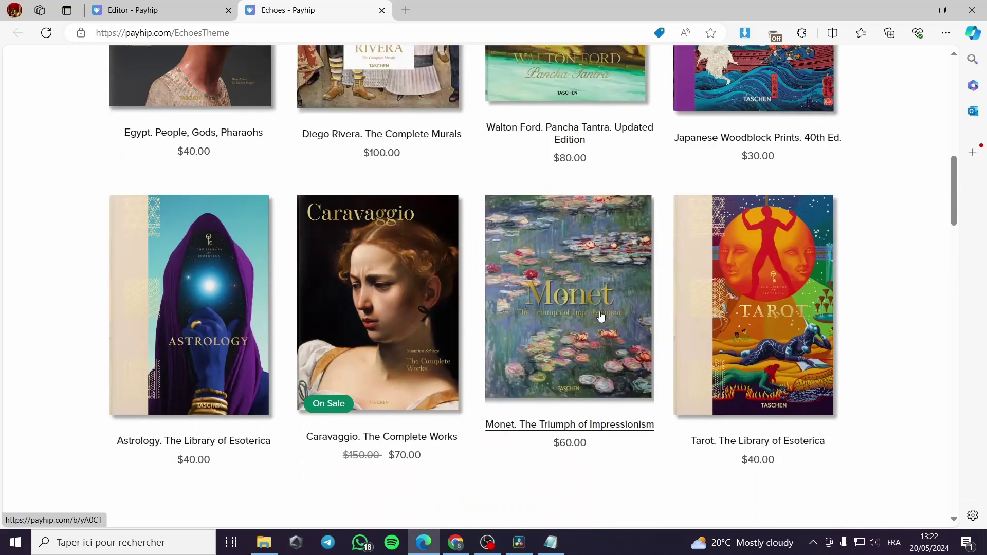
{"action": "left_click", "coordinate": [367, 351]}
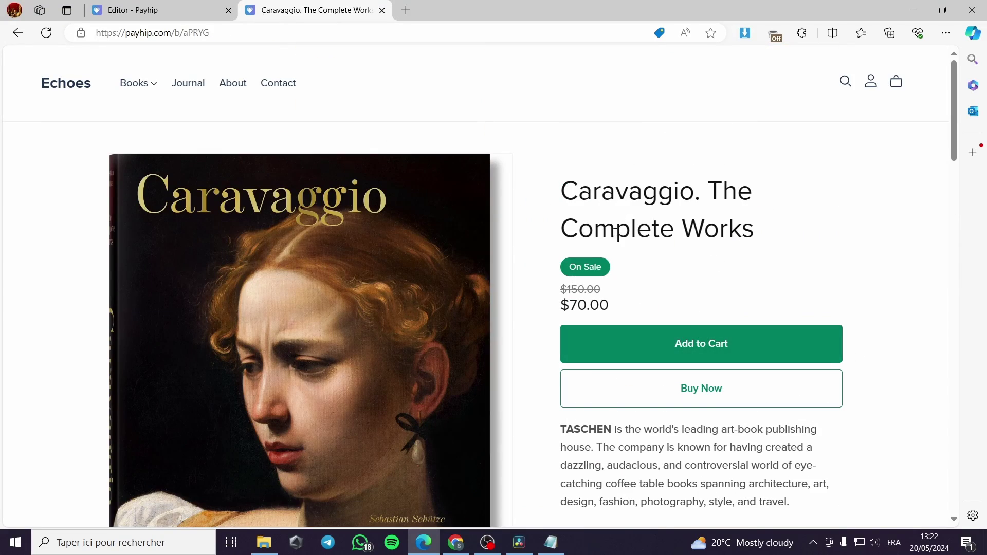
{"action": "scroll", "coordinate": [566, 276], "scroll_direction": "down", "scroll_amount": 15}
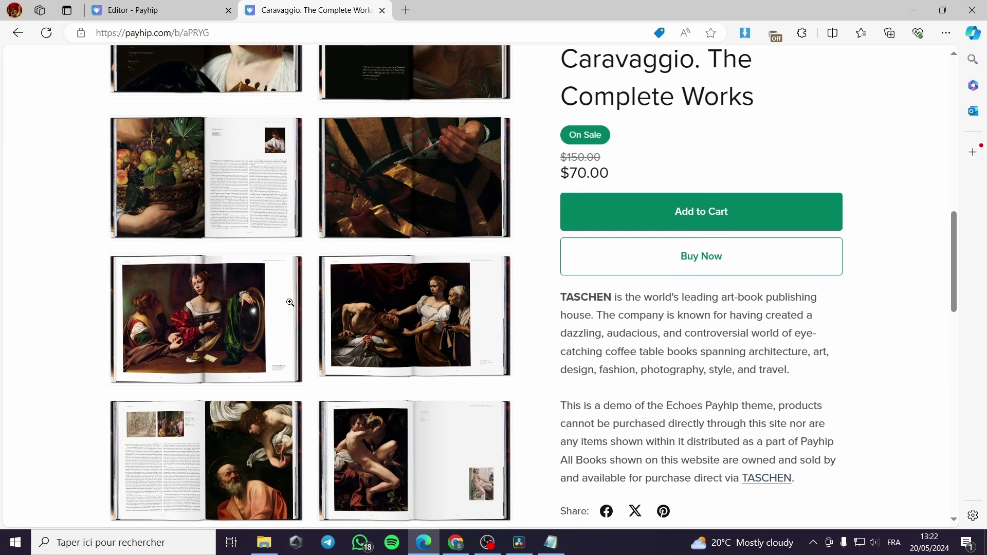
{"action": "scroll", "coordinate": [289, 304], "scroll_direction": "up", "scroll_amount": 15}
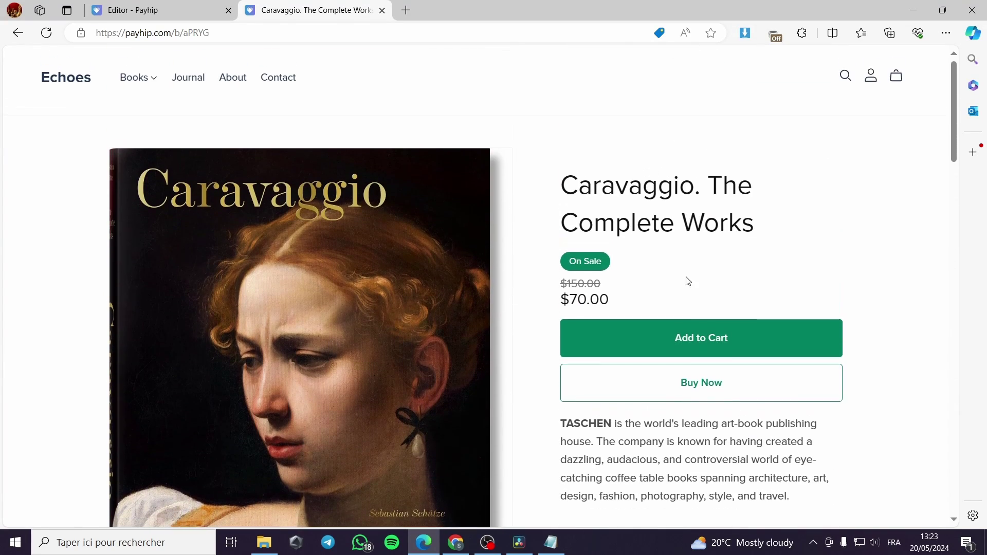
{"action": "left_click", "coordinate": [382, 11]}
{"action": "left_click", "coordinate": [91, 239]}
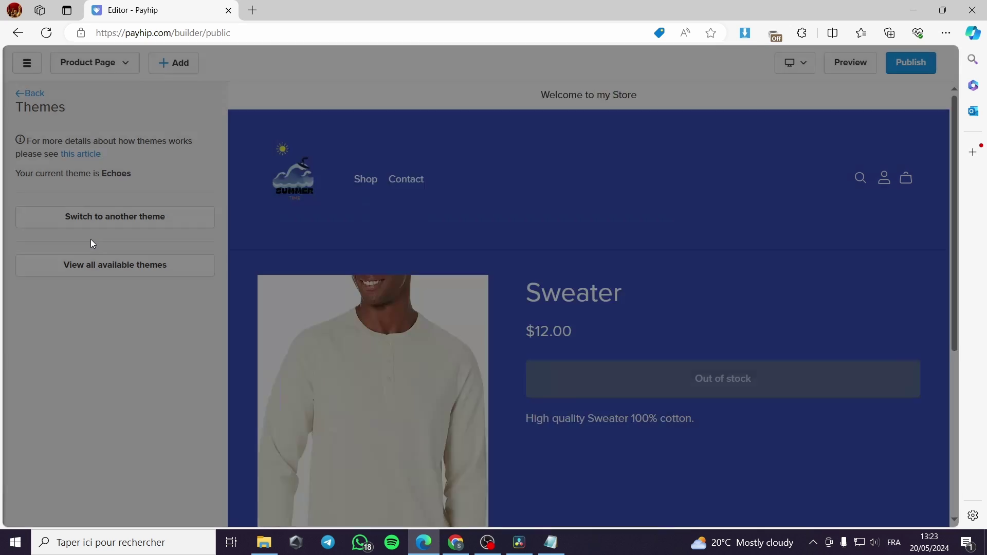
{"action": "left_click", "coordinate": [93, 272]}
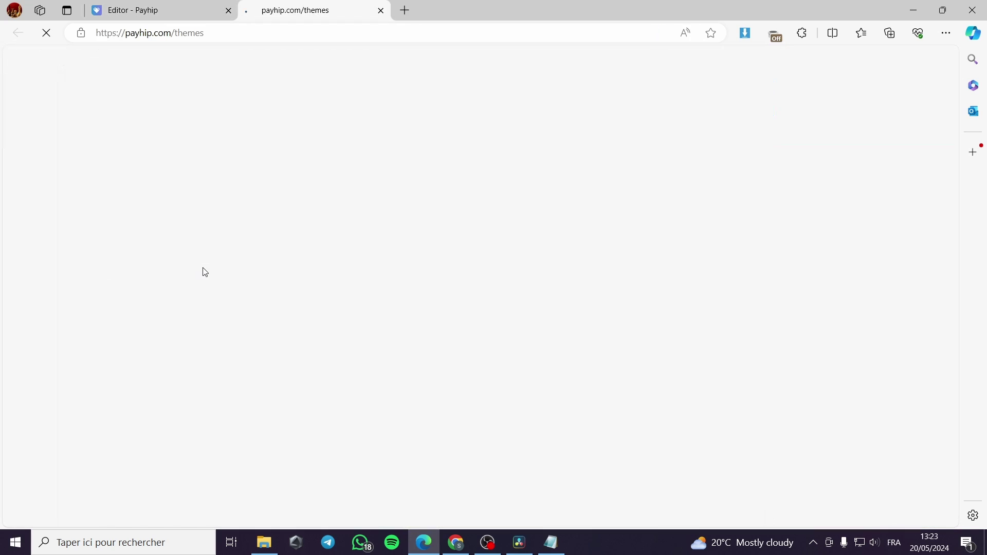
{"action": "scroll", "coordinate": [610, 287], "scroll_direction": "down", "scroll_amount": 8}
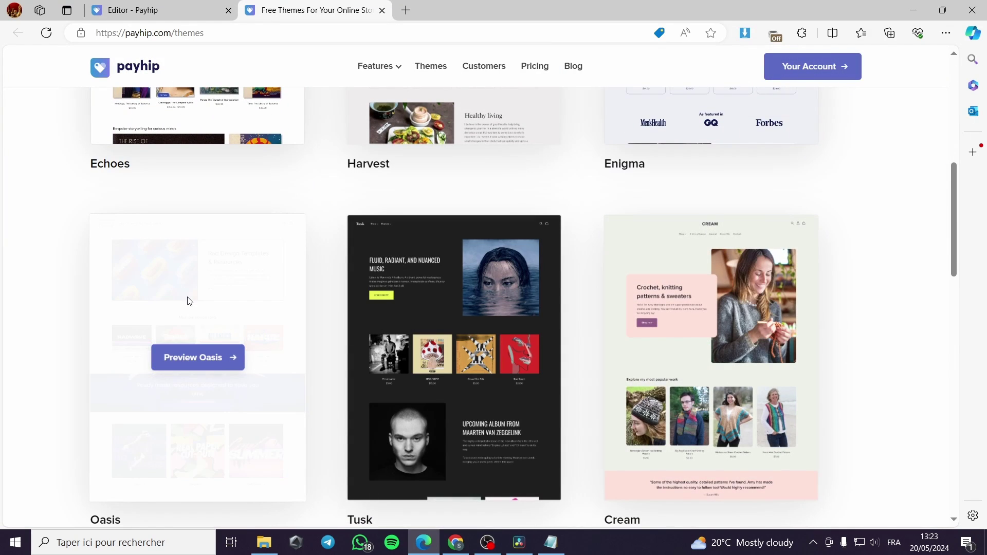
{"action": "left_click", "coordinate": [222, 365]}
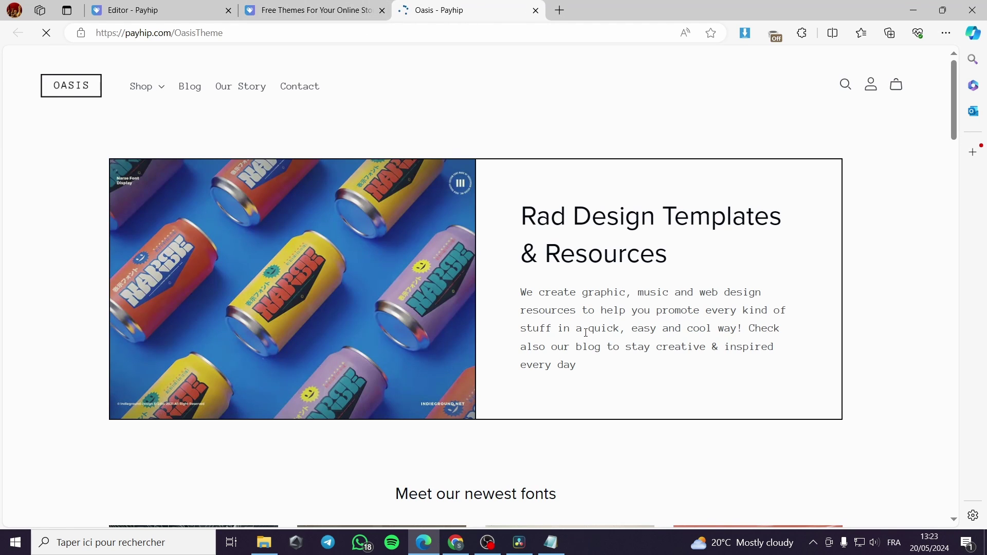
{"action": "scroll", "coordinate": [252, 311], "scroll_direction": "down", "scroll_amount": 5}
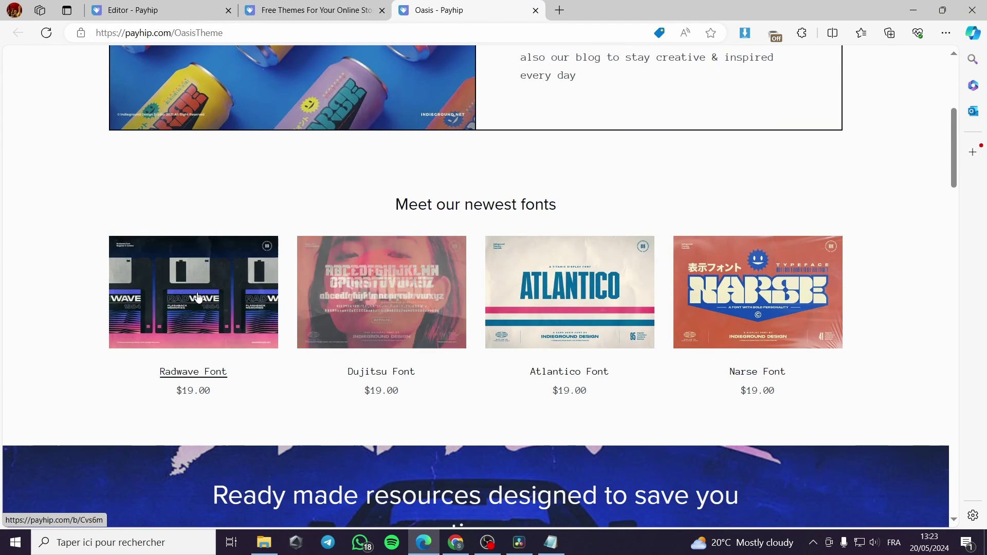
{"action": "scroll", "coordinate": [403, 375], "scroll_direction": "down", "scroll_amount": 5}
{"action": "scroll", "coordinate": [304, 220], "scroll_direction": "up", "scroll_amount": 10}
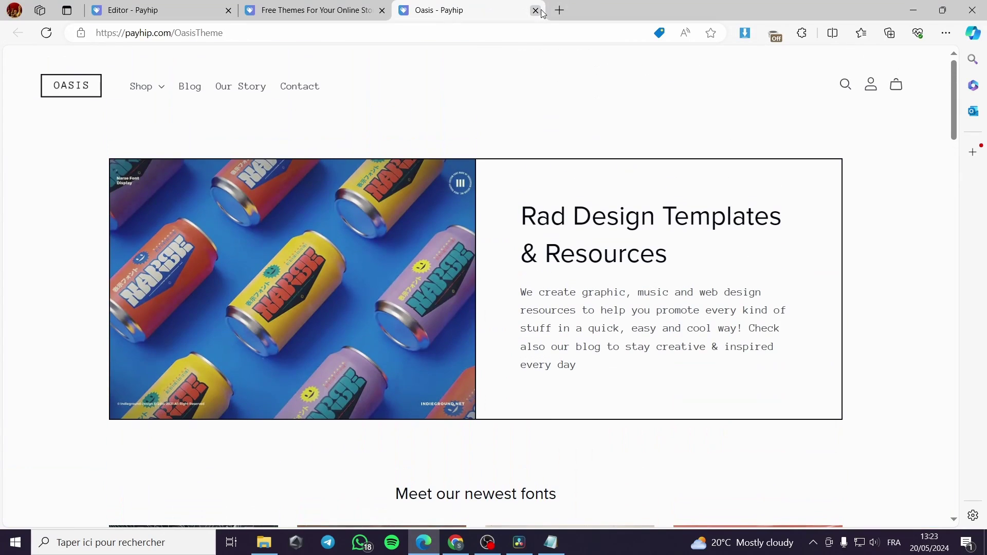
{"action": "left_click", "coordinate": [536, 11]}
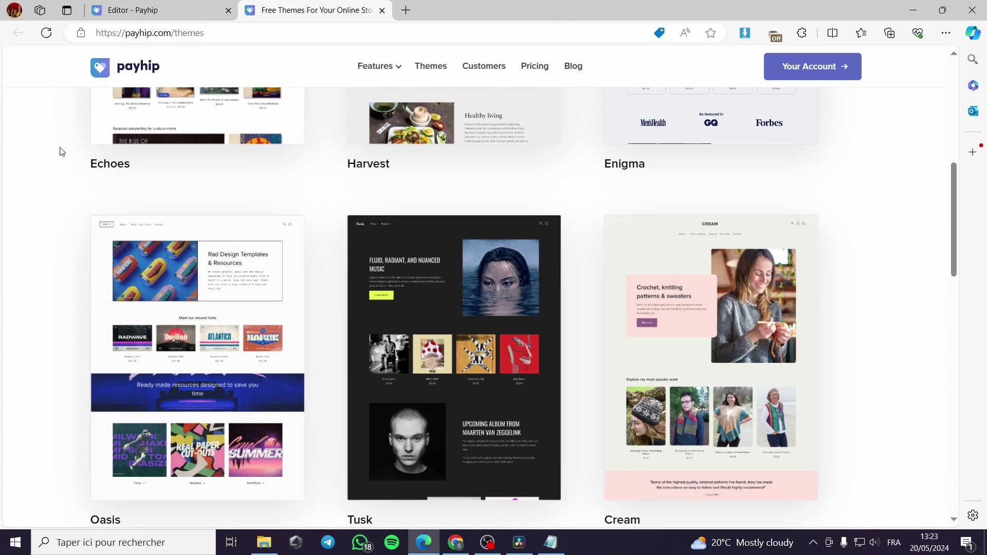
{"action": "scroll", "coordinate": [48, 103], "scroll_direction": "up", "scroll_amount": 3}
In Advanced settings, try the string-lights photo as page background, then remove it
{"action": "left_click", "coordinate": [382, 10]}
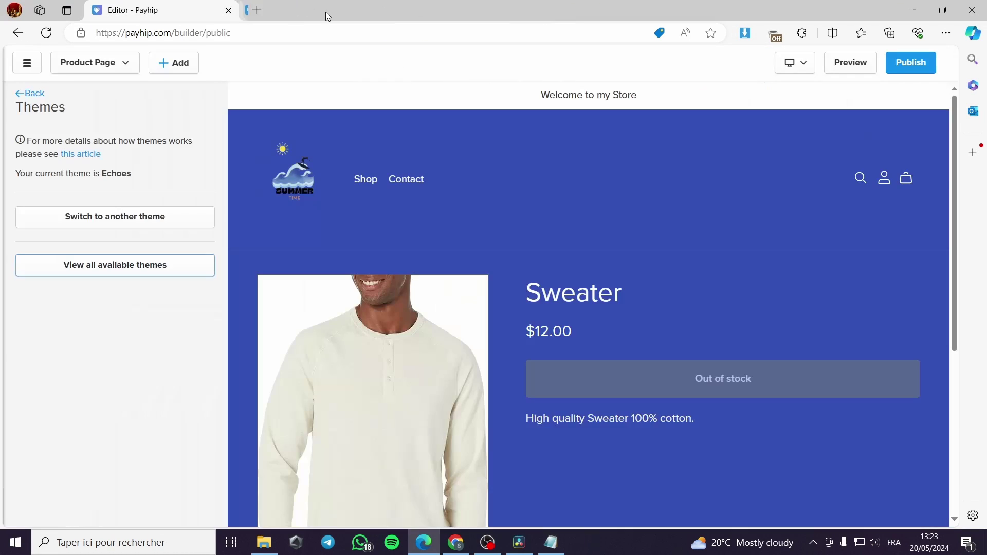
{"action": "left_click", "coordinate": [23, 96]}
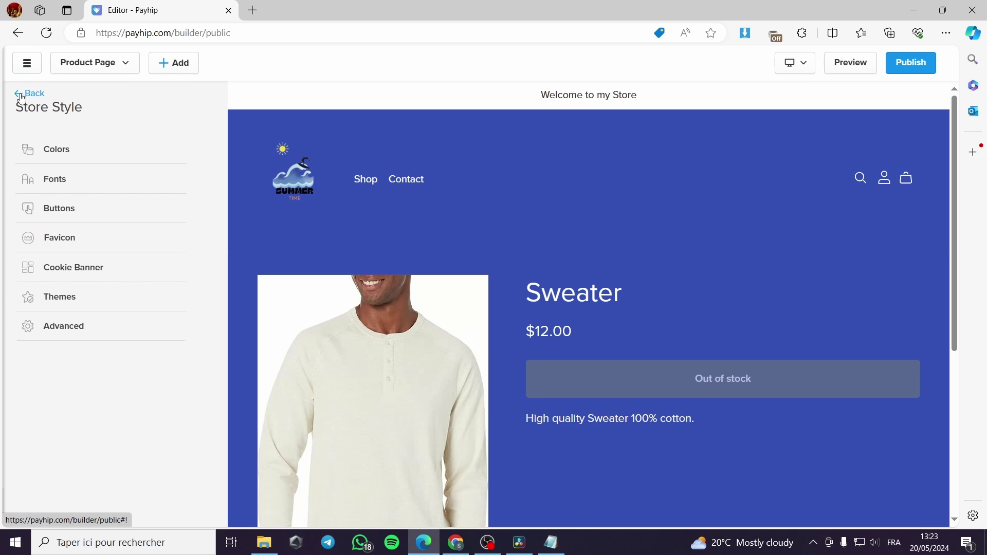
{"action": "left_click", "coordinate": [146, 333]}
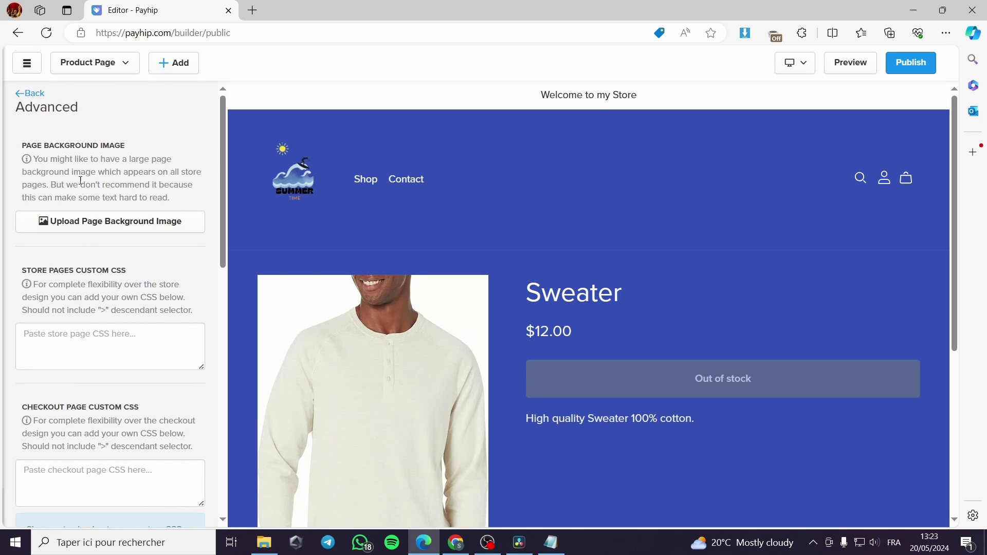
{"action": "left_click", "coordinate": [92, 225]}
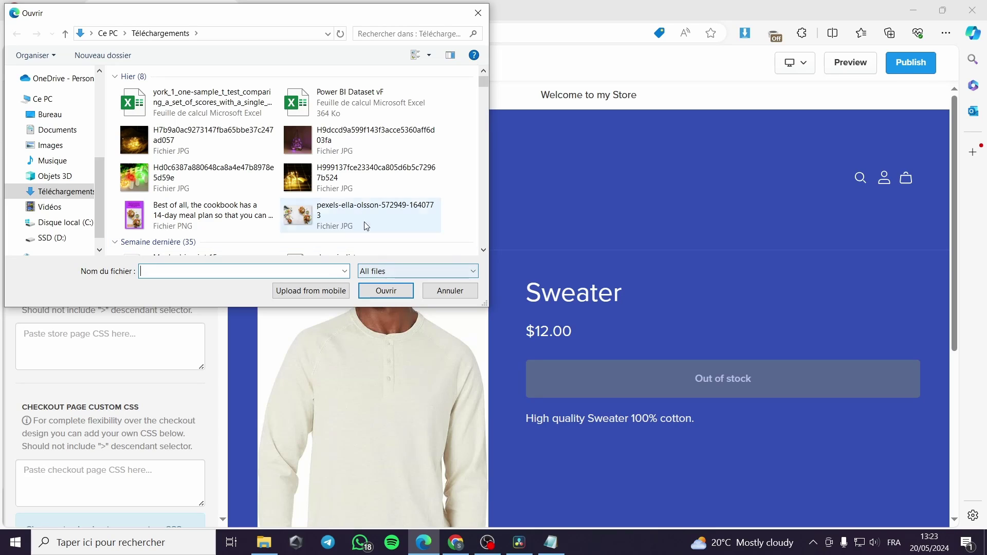
{"action": "double_click", "coordinate": [178, 183]}
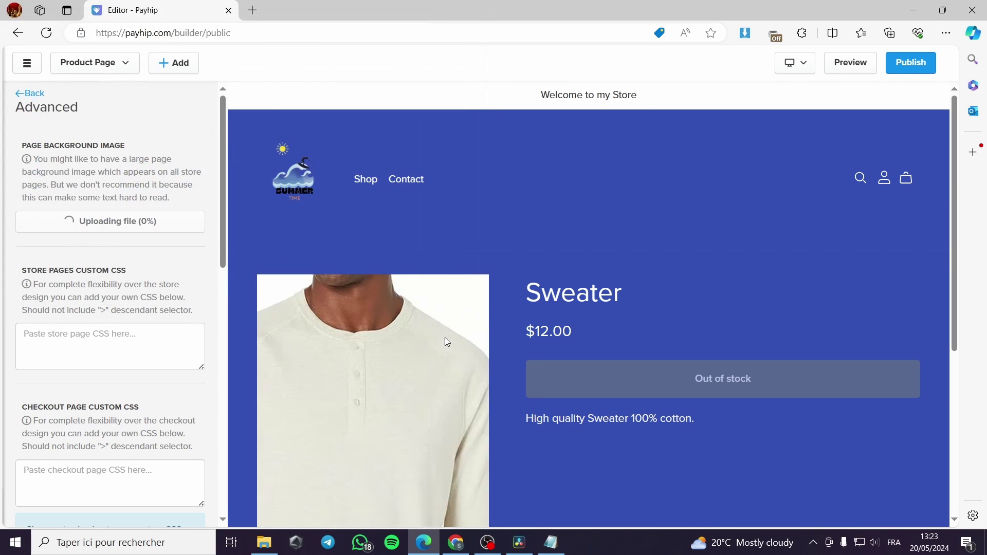
{"action": "scroll", "coordinate": [754, 265], "scroll_direction": "down", "scroll_amount": 5}
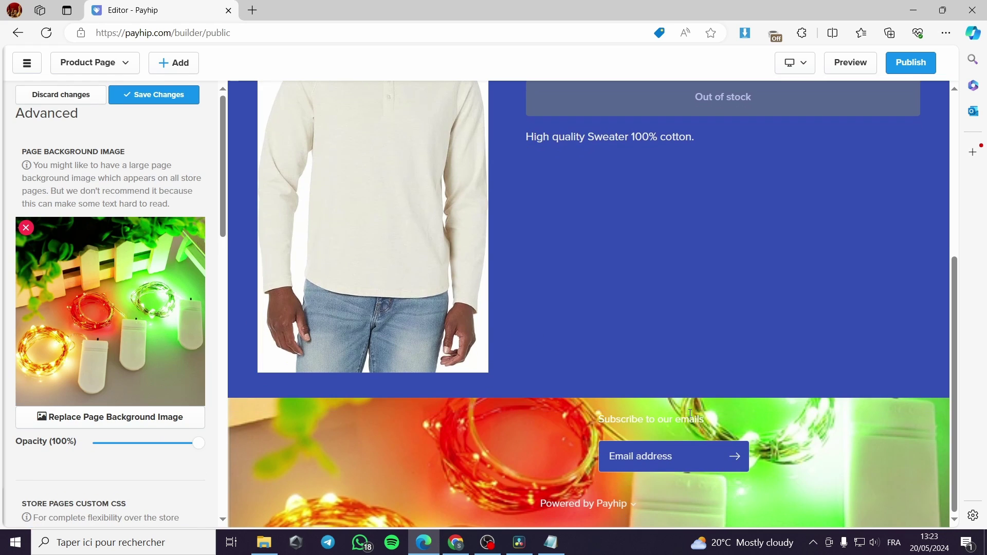
{"action": "scroll", "coordinate": [556, 480], "scroll_direction": "up", "scroll_amount": 5}
{"action": "scroll", "coordinate": [563, 478], "scroll_direction": "down", "scroll_amount": 5}
{"action": "scroll", "coordinate": [465, 453], "scroll_direction": "up", "scroll_amount": 6}
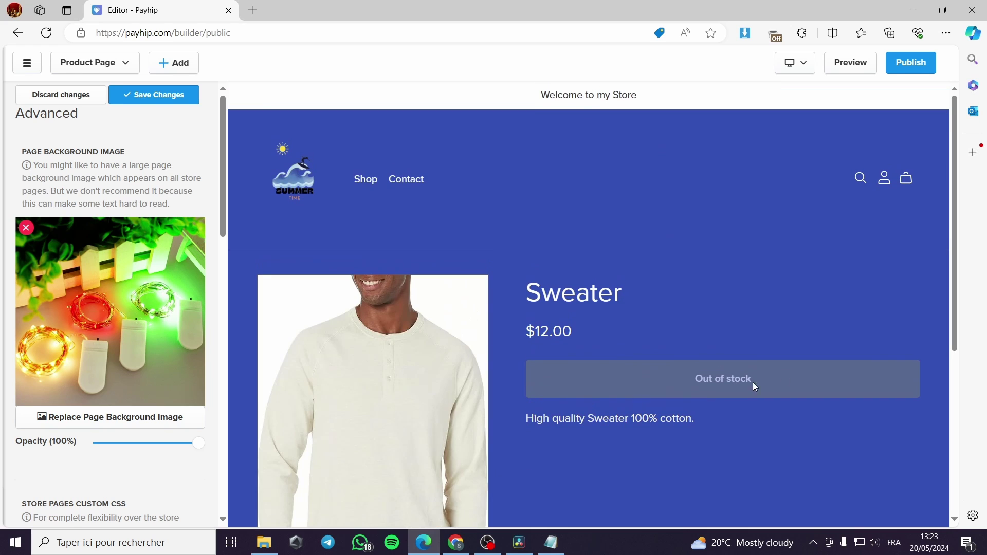
{"action": "scroll", "coordinate": [657, 396], "scroll_direction": "down", "scroll_amount": 5}
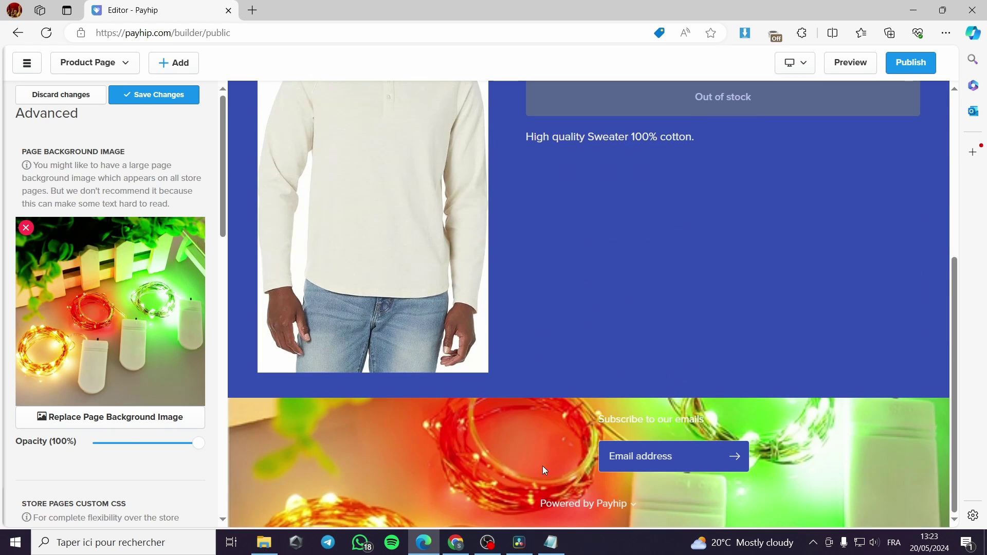
{"action": "scroll", "coordinate": [430, 154], "scroll_direction": "up", "scroll_amount": 5}
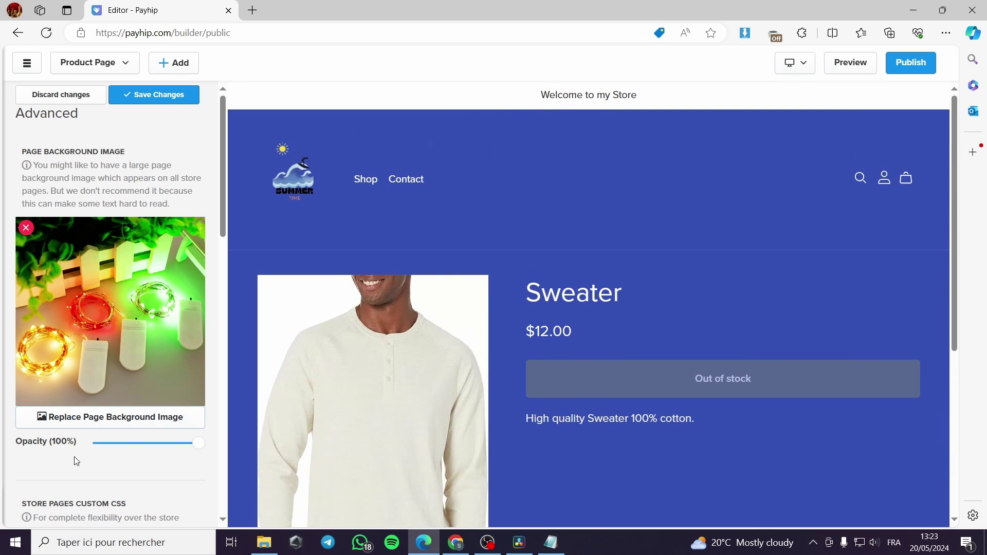
{"action": "left_click", "coordinate": [25, 227]}
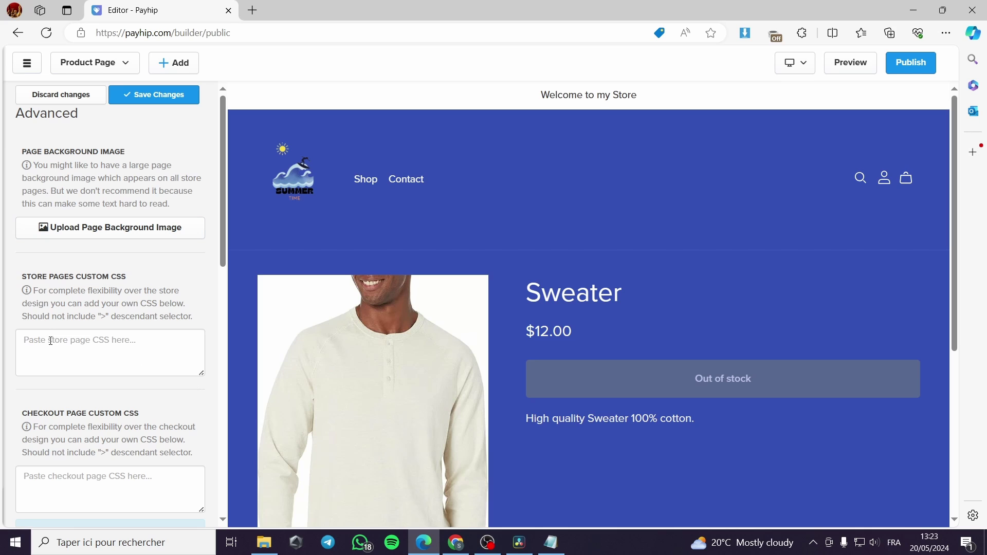
Save the Advanced settings with no page background image
{"action": "scroll", "coordinate": [104, 281], "scroll_direction": "down", "scroll_amount": 4}
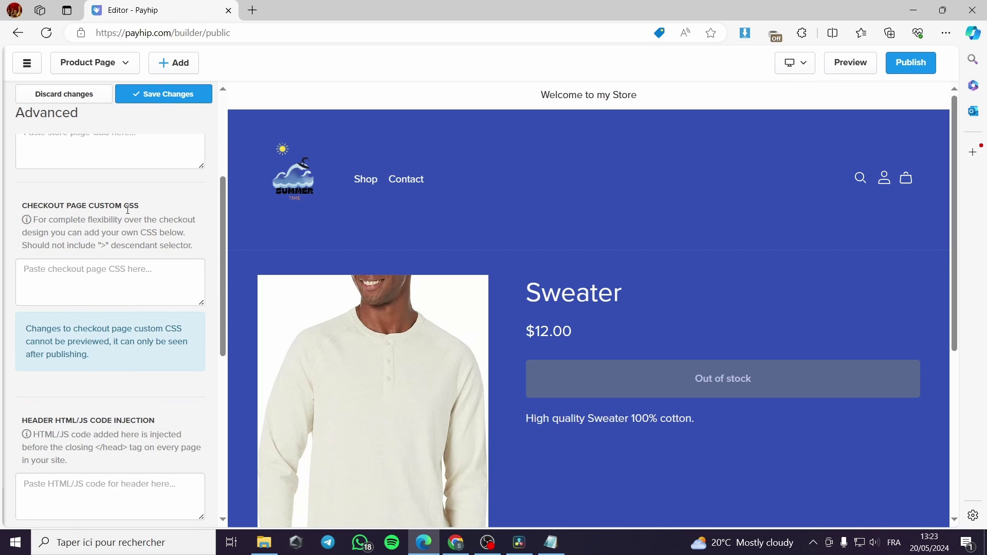
{"action": "scroll", "coordinate": [78, 262], "scroll_direction": "down", "scroll_amount": 8}
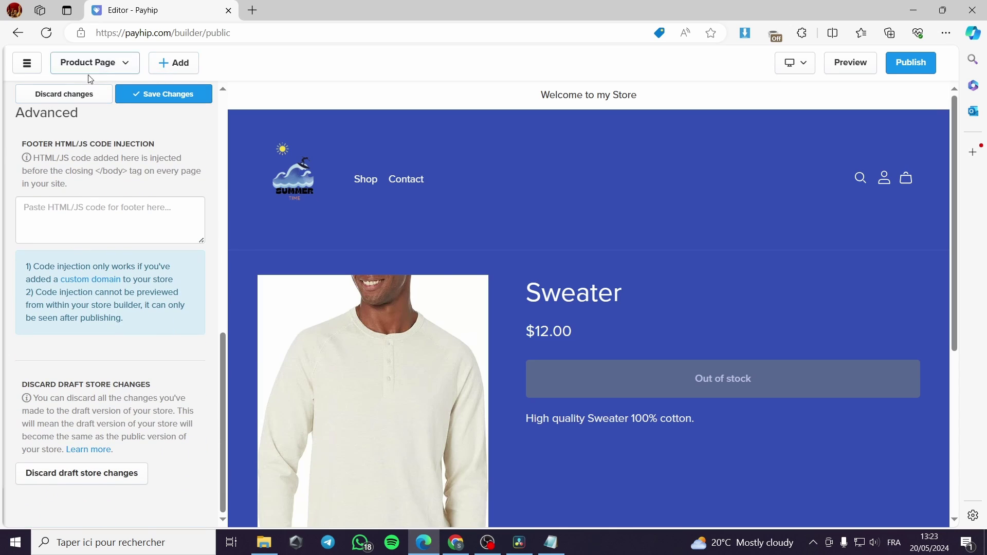
{"action": "left_click", "coordinate": [138, 94]}
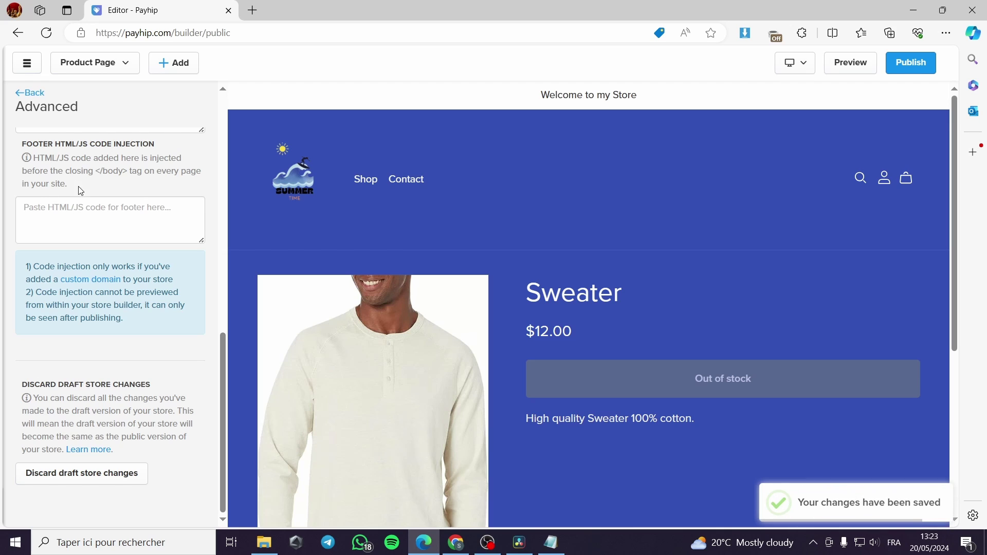
{"action": "scroll", "coordinate": [79, 195], "scroll_direction": "up", "scroll_amount": 4}
{"action": "left_click", "coordinate": [20, 91]}
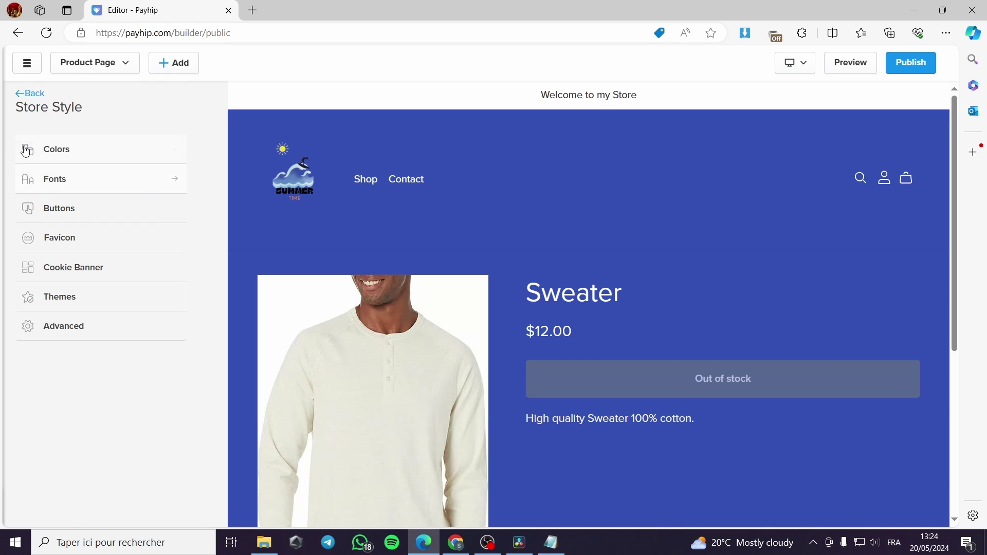
Decline editing all product pages and open the Add New Section picker for the Sweater page
{"action": "left_click", "coordinate": [30, 93]}
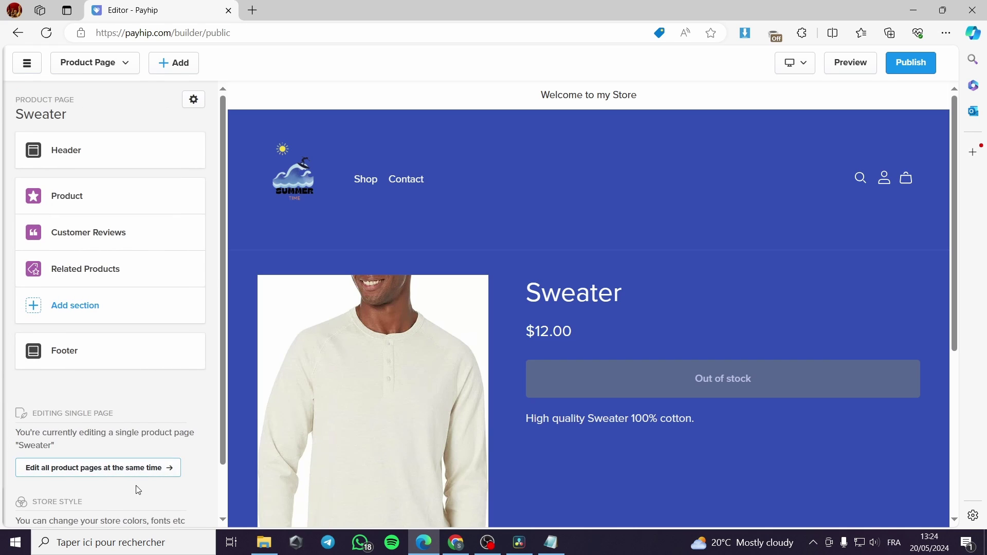
{"action": "scroll", "coordinate": [138, 490], "scroll_direction": "down", "scroll_amount": 1}
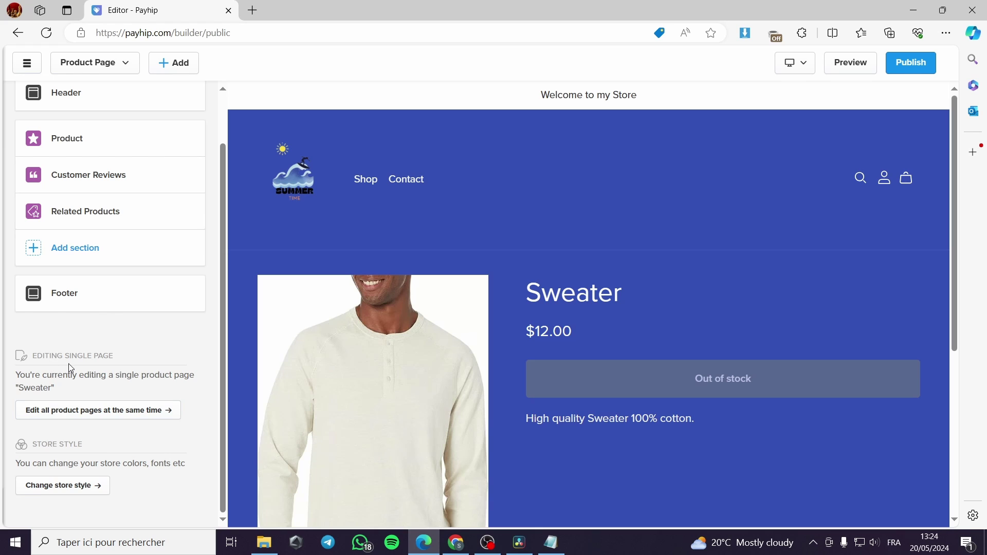
{"action": "left_click", "coordinate": [92, 410]}
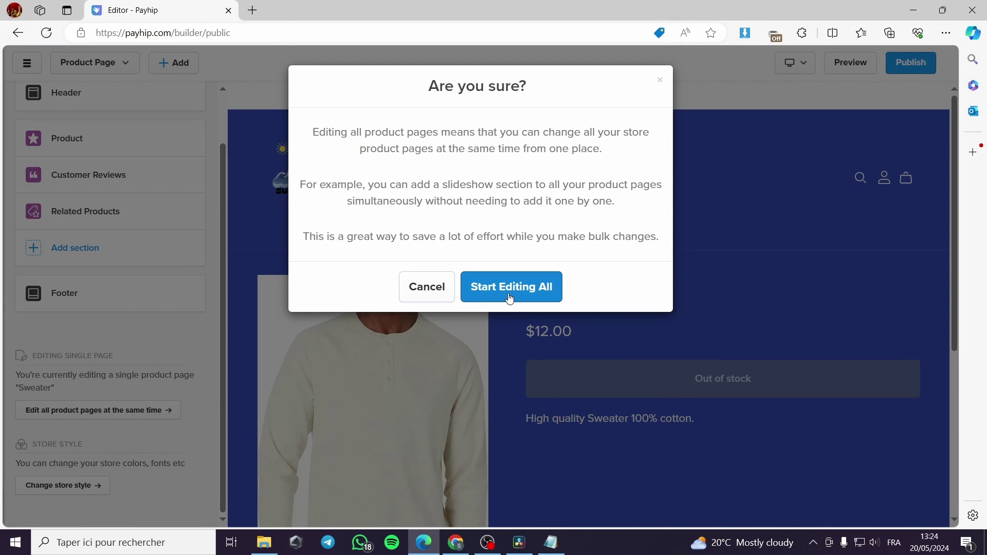
{"action": "left_click", "coordinate": [440, 288]}
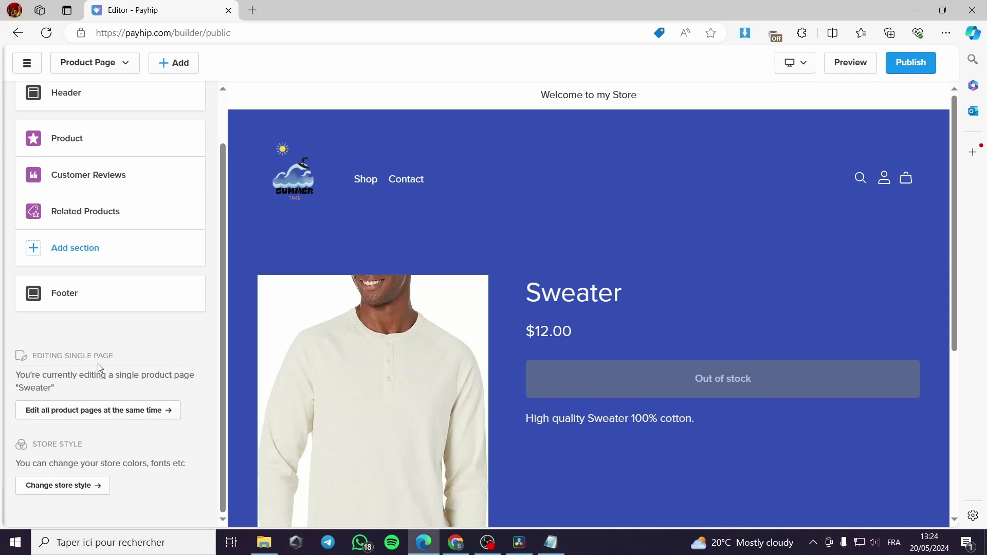
{"action": "scroll", "coordinate": [79, 341], "scroll_direction": "up", "scroll_amount": 2}
{"action": "left_click", "coordinate": [88, 307]}
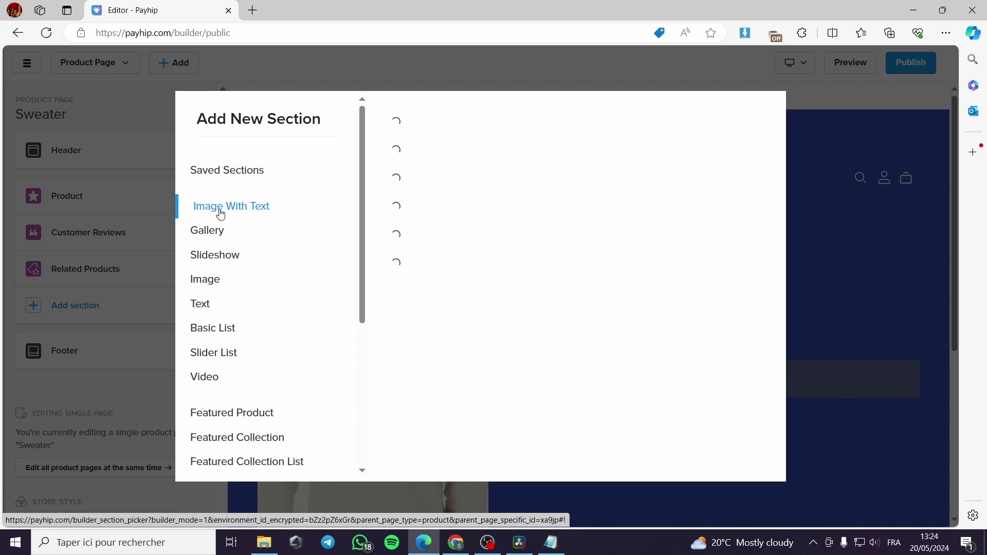
Preview the Slideshow, Image, Text, Image With Text and Gallery section types, adding none
{"action": "left_click", "coordinate": [214, 259]}
{"action": "left_click", "coordinate": [205, 281]}
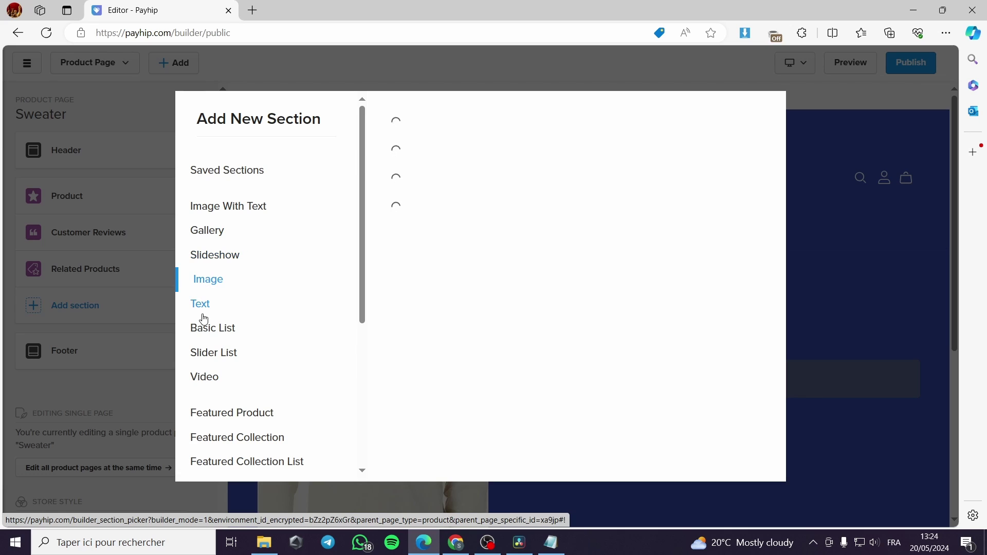
{"action": "left_click", "coordinate": [204, 313]}
{"action": "scroll", "coordinate": [224, 309], "scroll_direction": "down", "scroll_amount": 4}
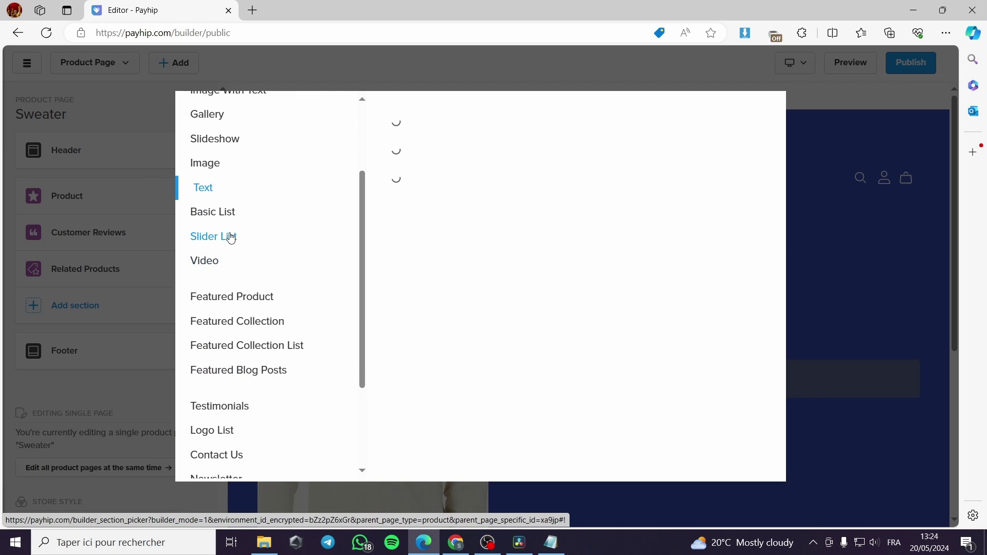
{"action": "scroll", "coordinate": [231, 242], "scroll_direction": "down", "scroll_amount": 2}
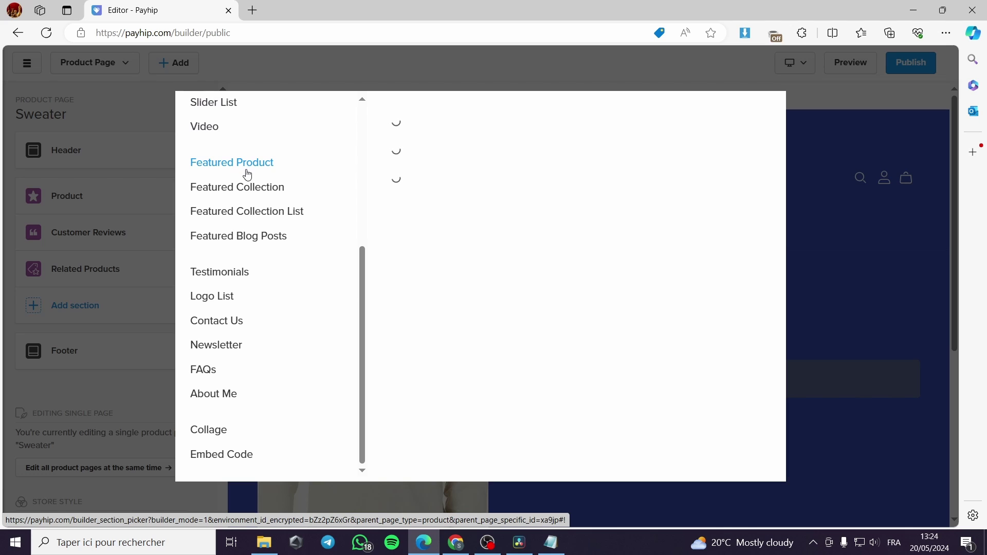
{"action": "scroll", "coordinate": [247, 175], "scroll_direction": "up", "scroll_amount": 6}
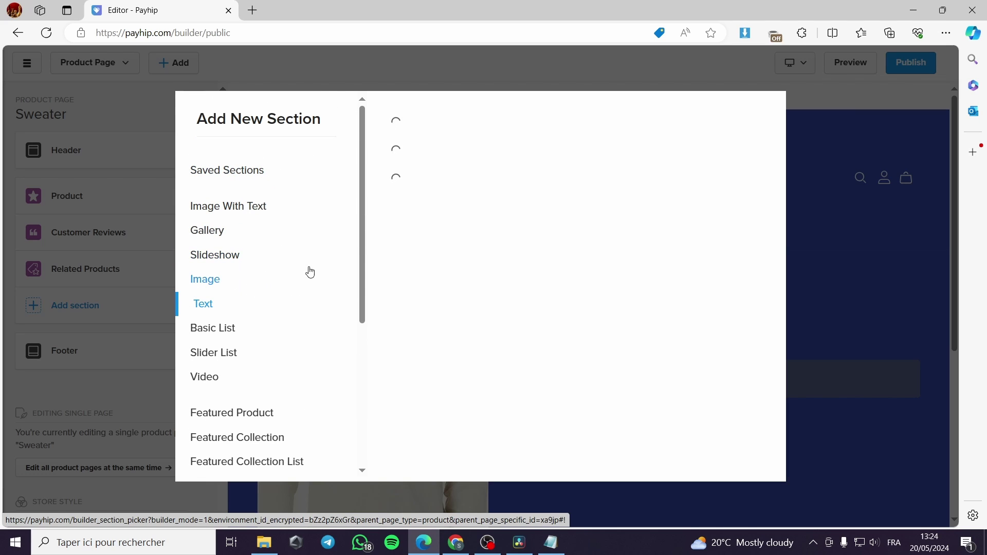
{"action": "left_click", "coordinate": [241, 208]}
{"action": "left_click", "coordinate": [213, 230]}
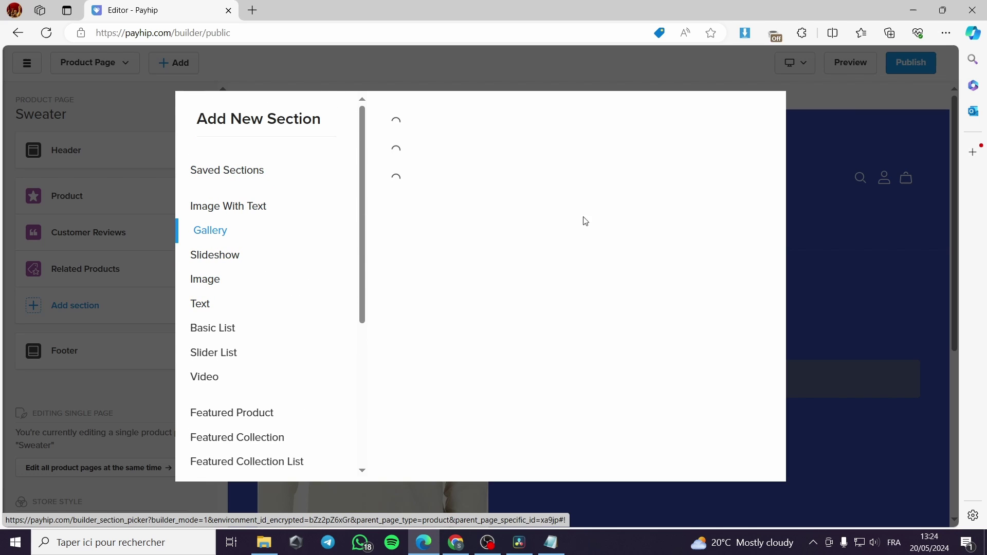
{"action": "left_click", "coordinate": [854, 155]}
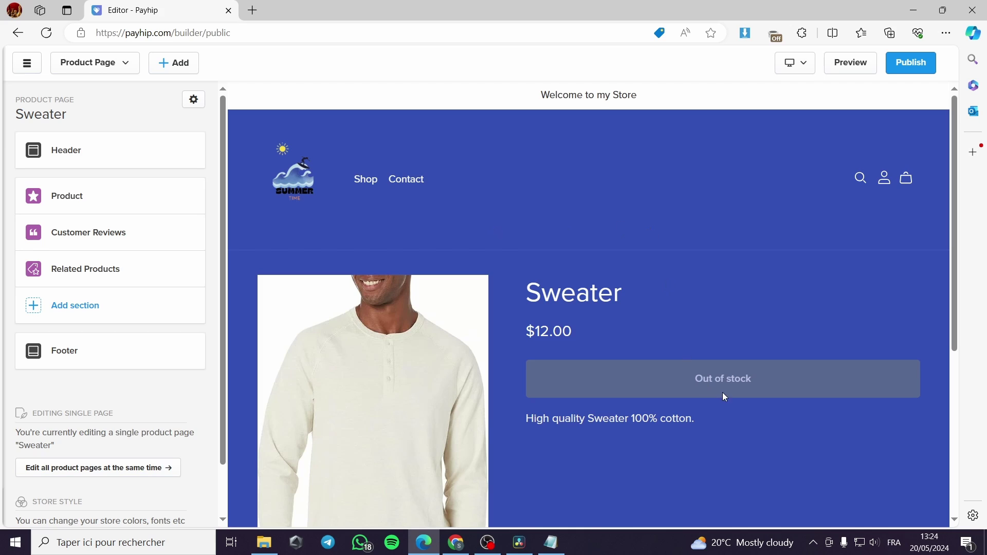
Publish the store changes and open the live storefront
{"action": "left_click", "coordinate": [922, 68]}
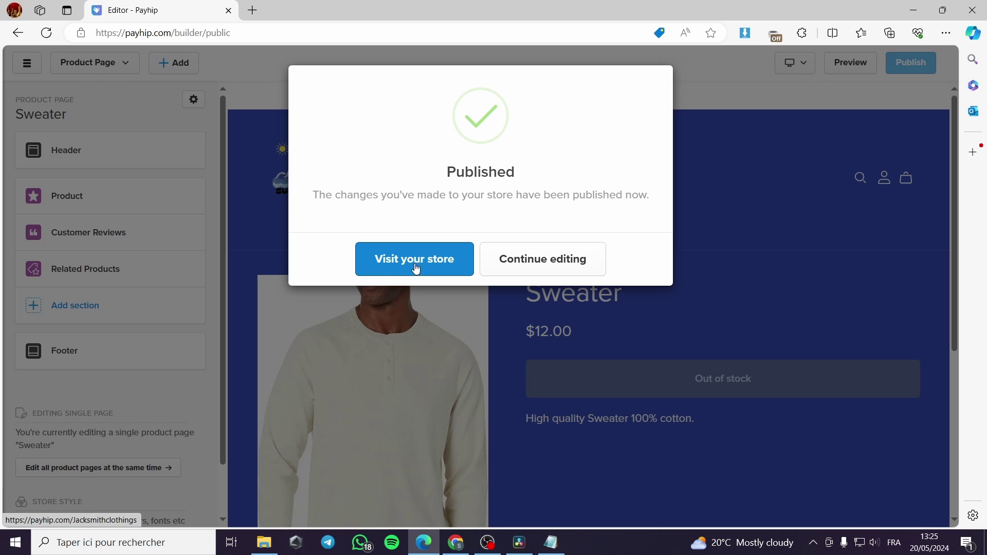
{"action": "left_click", "coordinate": [395, 269]}
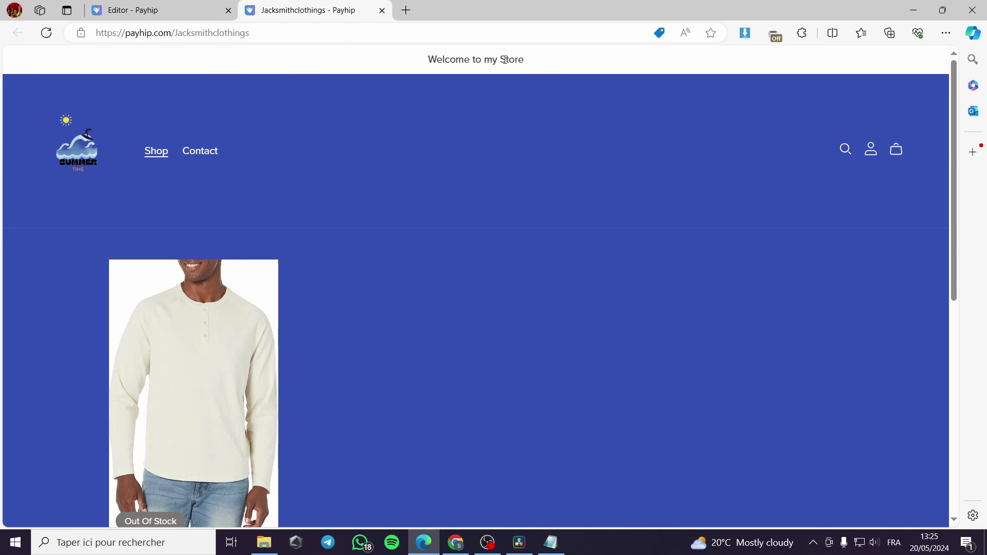
Review the published storefront's Sweater listing, About Me and footer, then close the live store
{"action": "scroll", "coordinate": [579, 71], "scroll_direction": "down", "scroll_amount": 6}
{"action": "scroll", "coordinate": [235, 206], "scroll_direction": "up", "scroll_amount": 1}
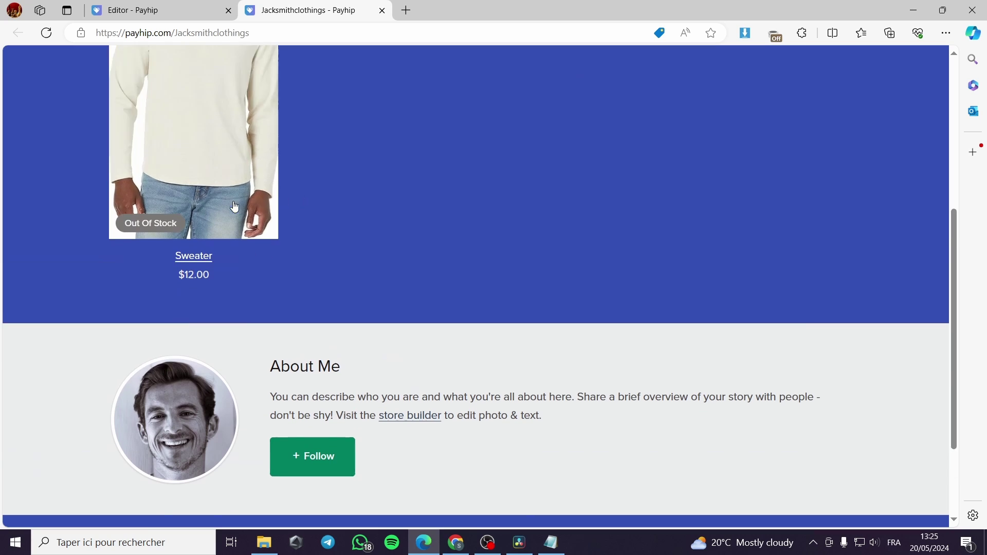
{"action": "scroll", "coordinate": [205, 208], "scroll_direction": "up", "scroll_amount": 5}
{"action": "scroll", "coordinate": [304, 179], "scroll_direction": "down", "scroll_amount": 5}
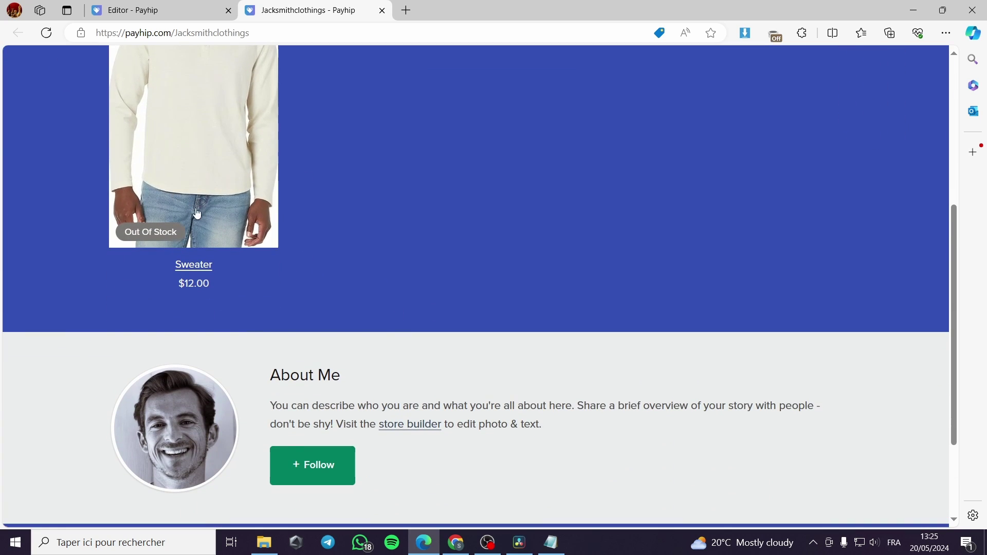
{"action": "scroll", "coordinate": [449, 262], "scroll_direction": "down", "scroll_amount": 3}
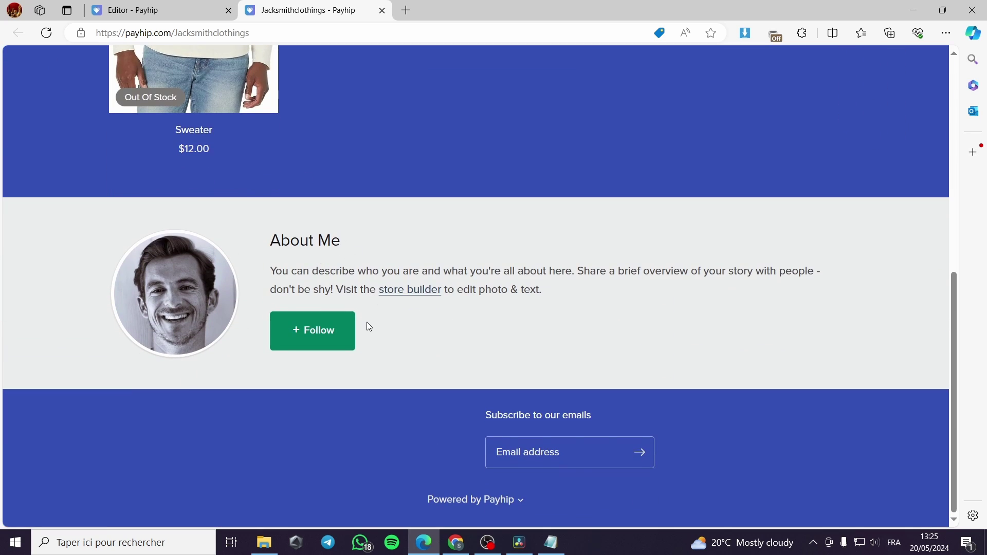
{"action": "left_click", "coordinate": [383, 10]}
Dismiss the publish confirmation and switch the editor to the Shop (All Products) collection page
{"action": "left_click", "coordinate": [209, 235]}
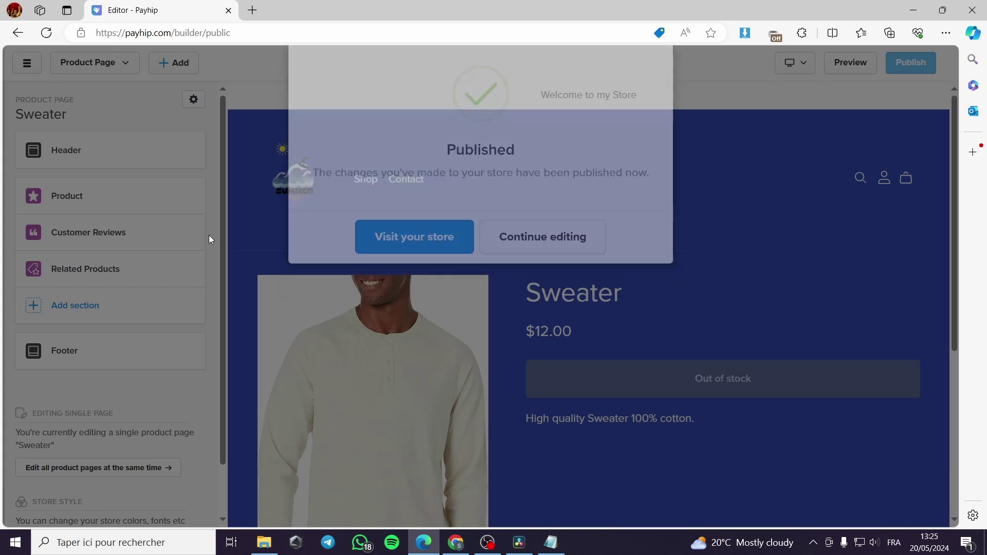
{"action": "scroll", "coordinate": [578, 313], "scroll_direction": "down", "scroll_amount": 5}
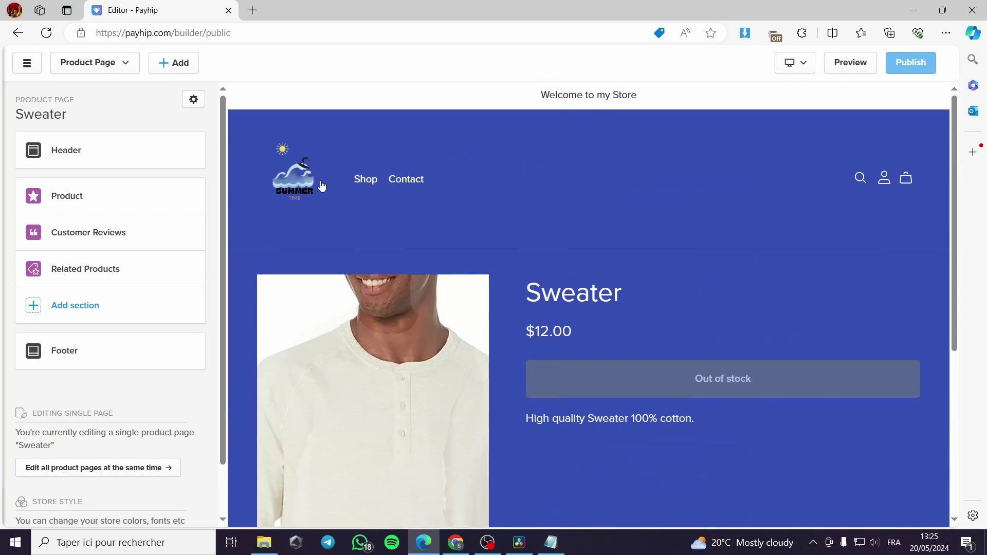
{"action": "left_click", "coordinate": [361, 178]}
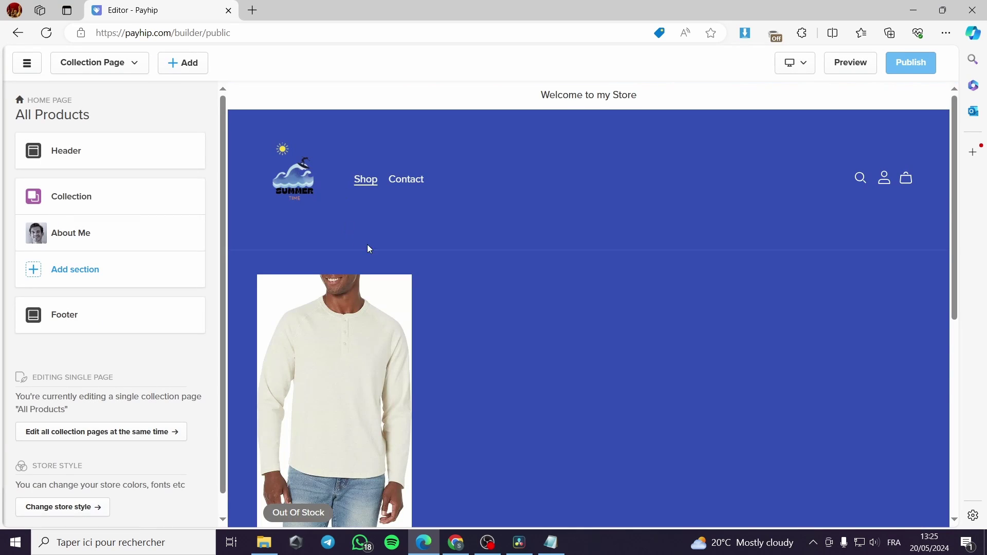
{"action": "scroll", "coordinate": [390, 309], "scroll_direction": "down", "scroll_amount": 5}
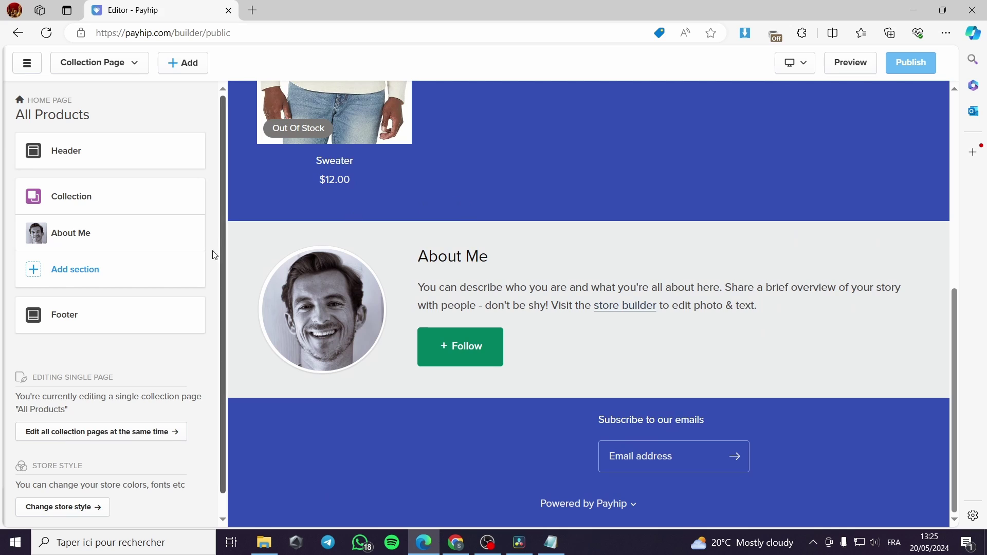
Open the About Me section's options menu to inspect it, then close it
{"action": "mouse_move", "coordinate": [130, 239]}
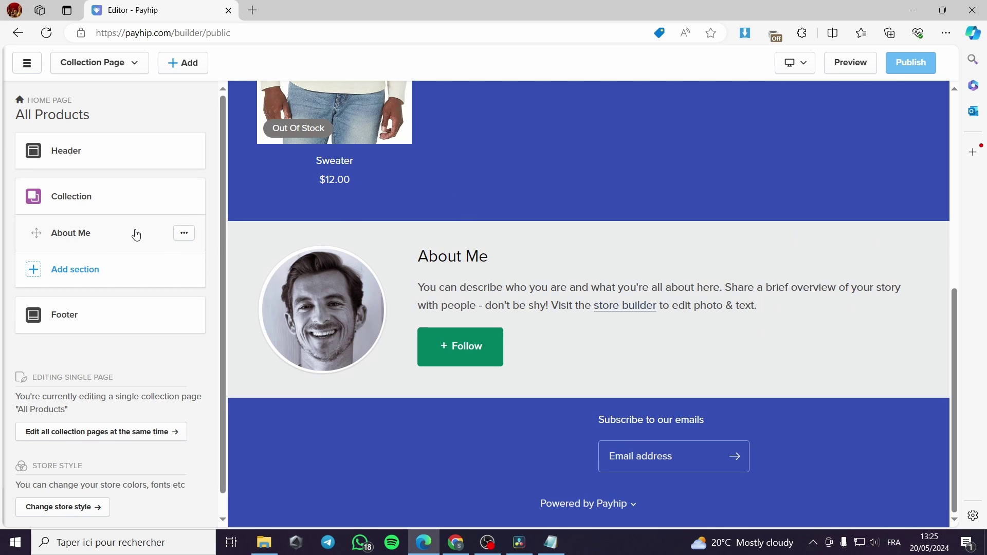
{"action": "left_click", "coordinate": [184, 233]}
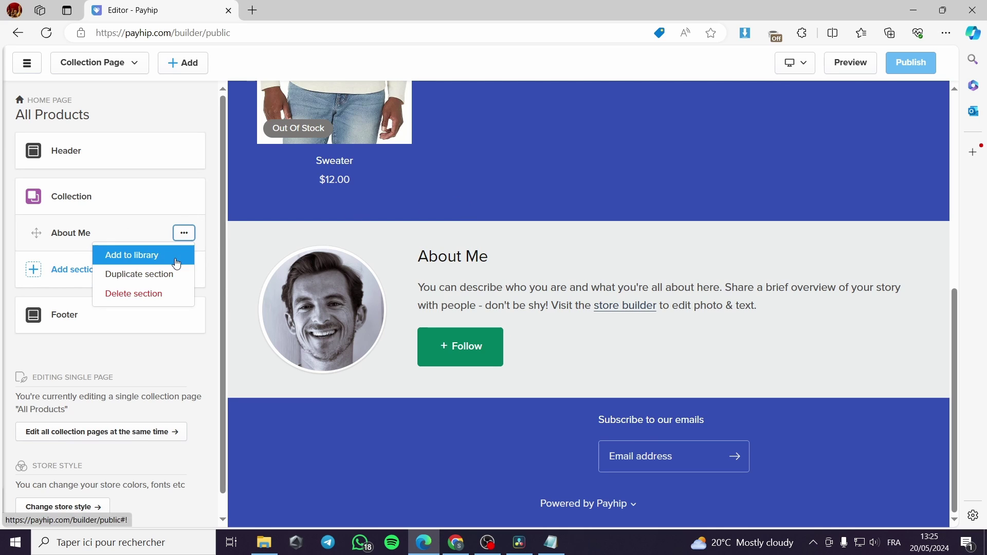
{"action": "left_click", "coordinate": [455, 220]}
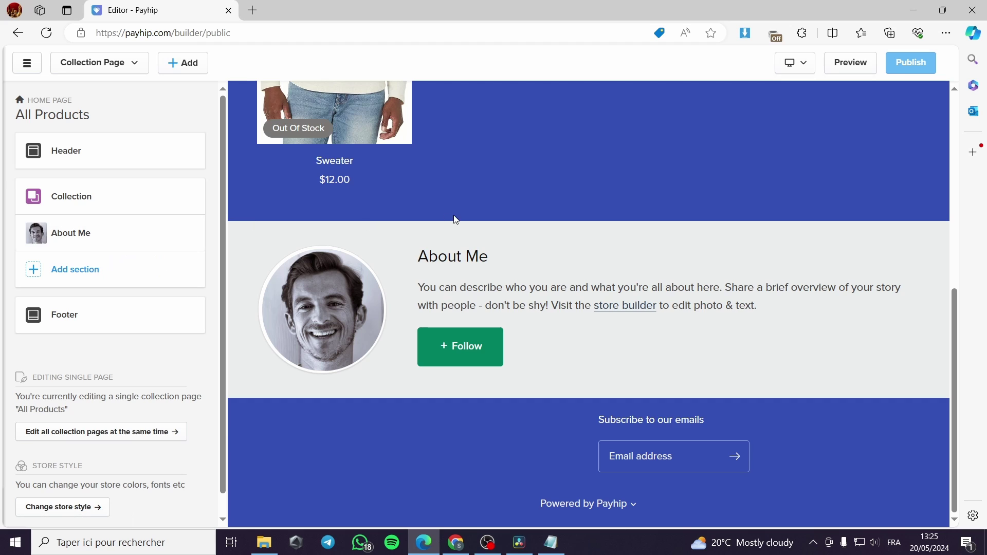